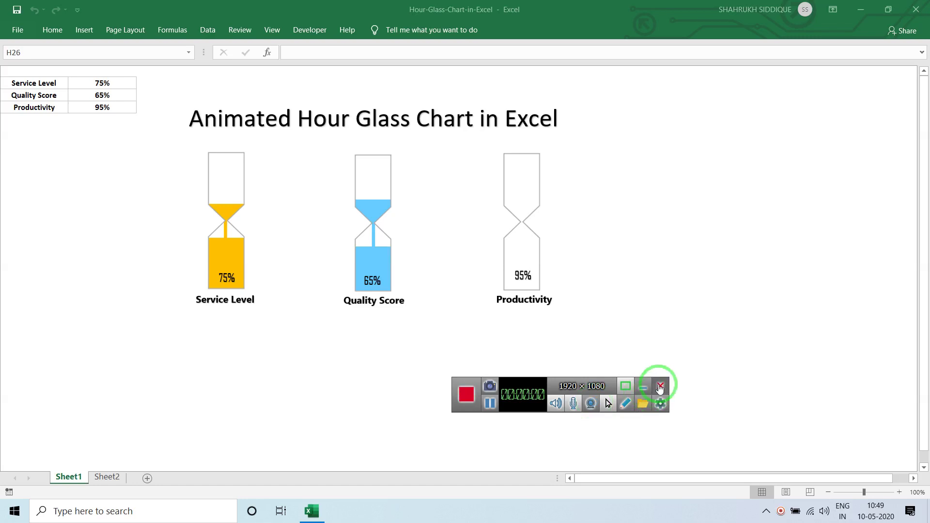
Change the Service Level value in cell B2 so the hourglass shows 20% sand
{"action": "left_click", "coordinate": [643, 386]}
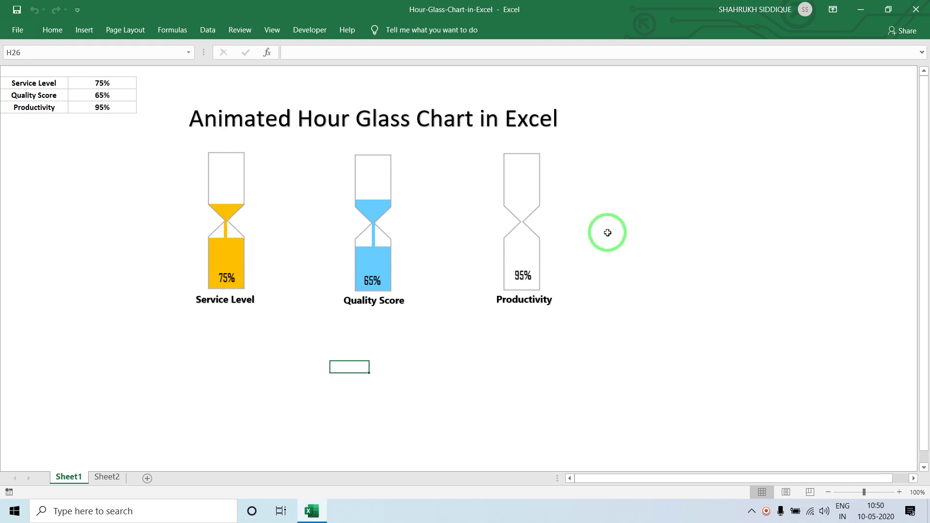
{"action": "left_click", "coordinate": [97, 84]}
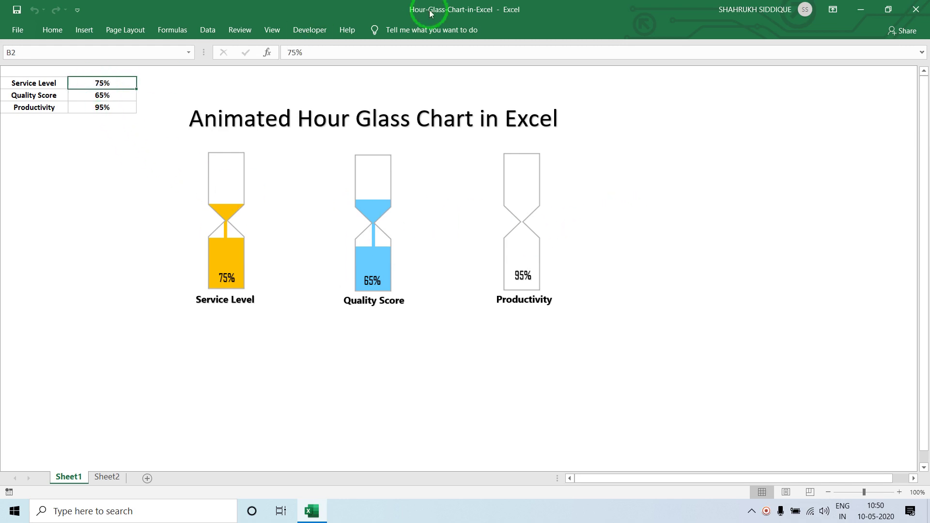
{"action": "type", "text": "50"}
{"action": "key", "text": "Return"}
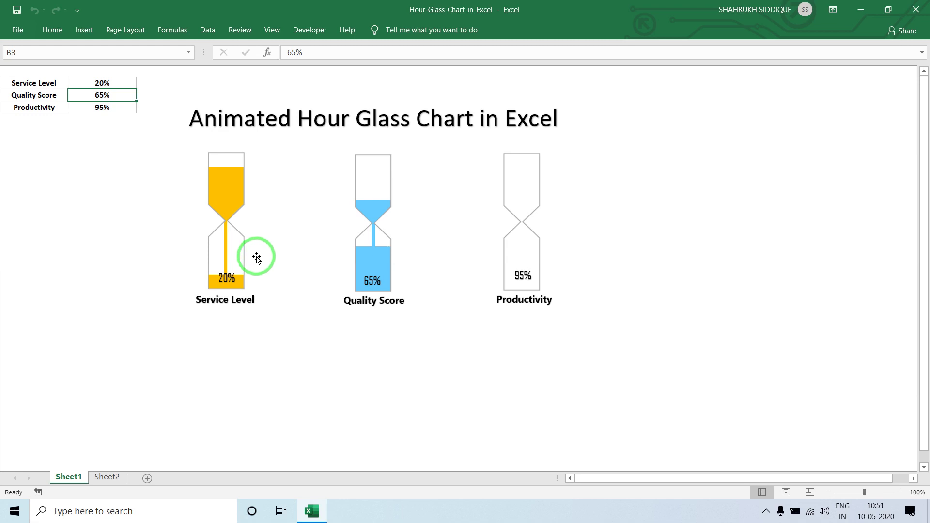
Copy the score table A2:B4 into a new workbook at A1, keeping its column widths
{"action": "left_click_drag", "start_coordinate": [39, 83], "coordinate": [80, 108]}
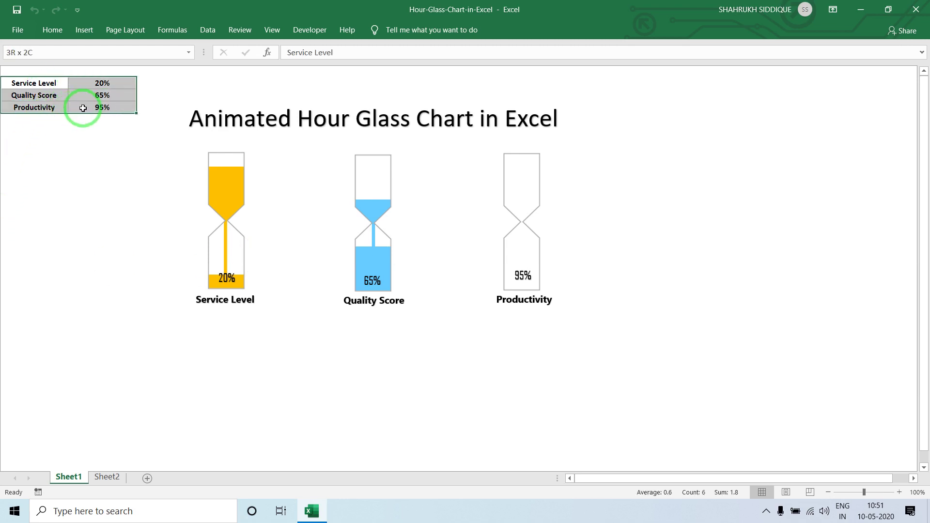
{"action": "key", "text": "ctrl+c"}
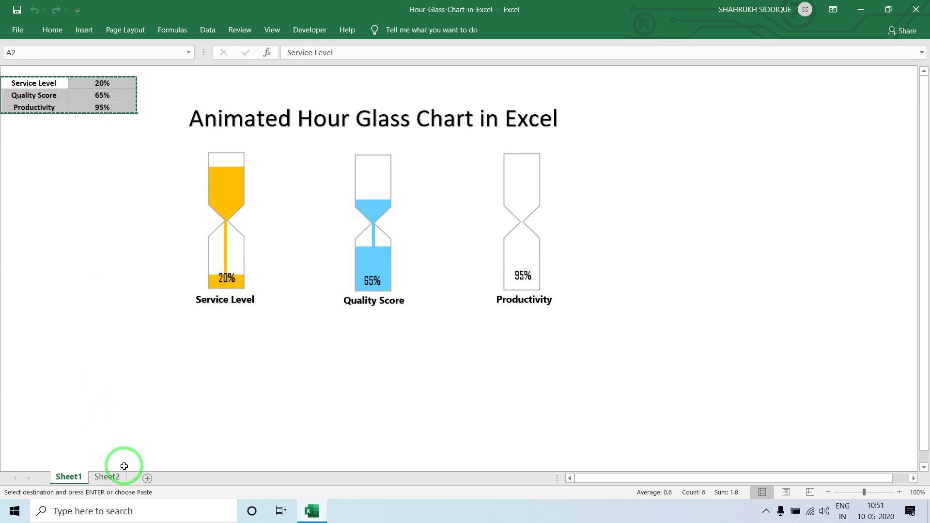
{"action": "key", "text": "ctrl+n"}
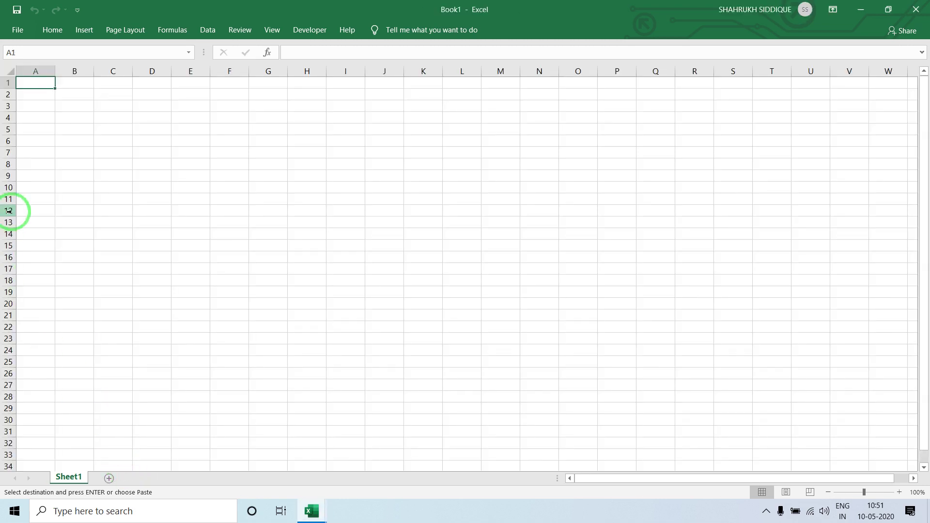
{"action": "key", "text": "ctrl+v"}
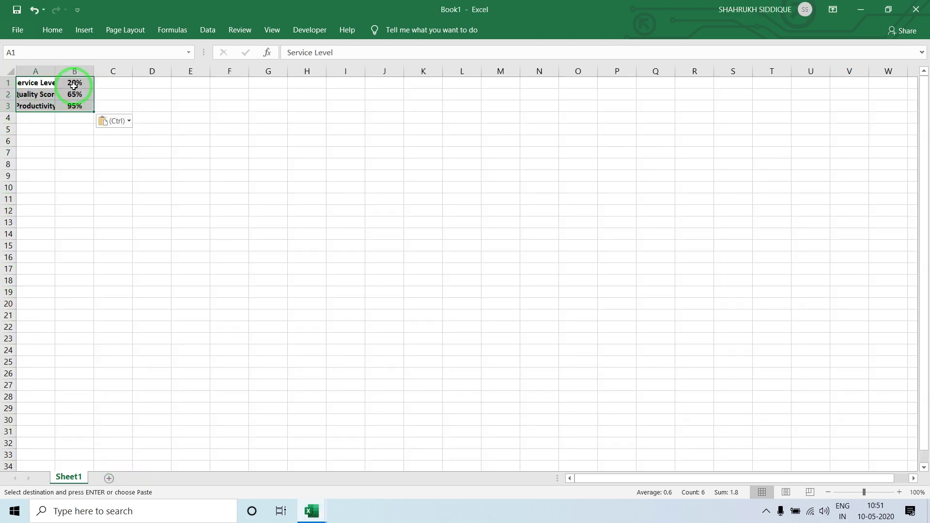
{"action": "right_click", "coordinate": [78, 89]}
{"action": "left_click", "coordinate": [116, 156]}
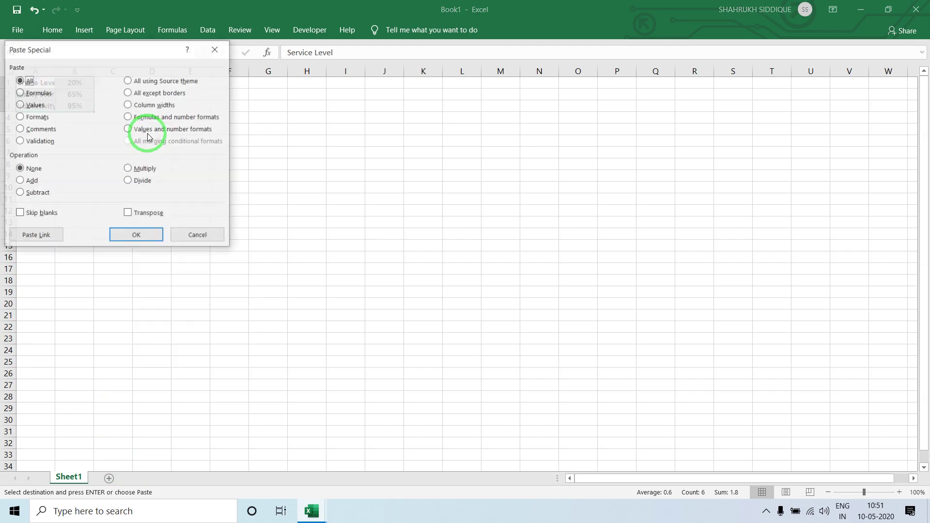
{"action": "left_click", "coordinate": [170, 104]}
{"action": "key", "text": "Return"}
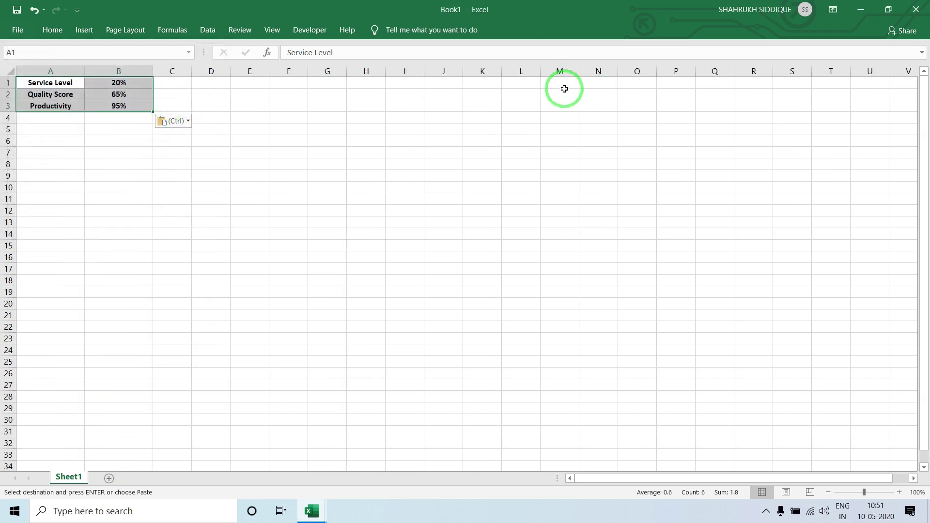
Link helper cells M1 to =A1 and N1 to =B1
{"action": "left_click", "coordinate": [552, 82]}
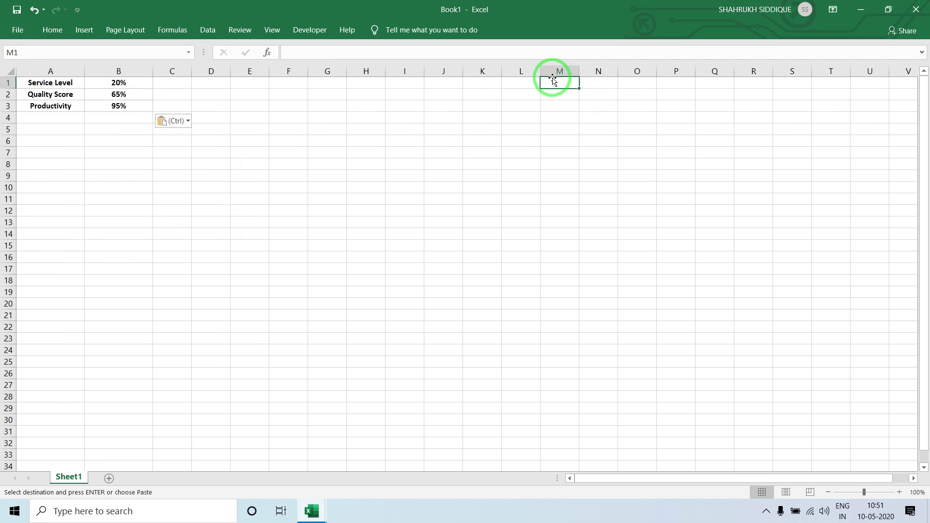
{"action": "type", "text": "="}
{"action": "key", "text": "Left"}
{"action": "key", "text": "ctrl+Left"}
{"action": "key", "text": "Left"}
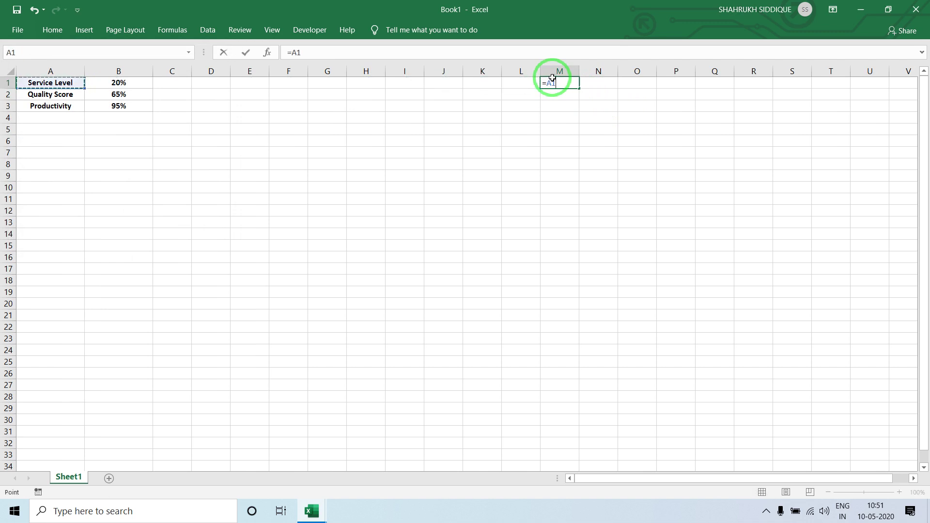
{"action": "key", "text": "Return"}
{"action": "key", "text": "alt+h"}
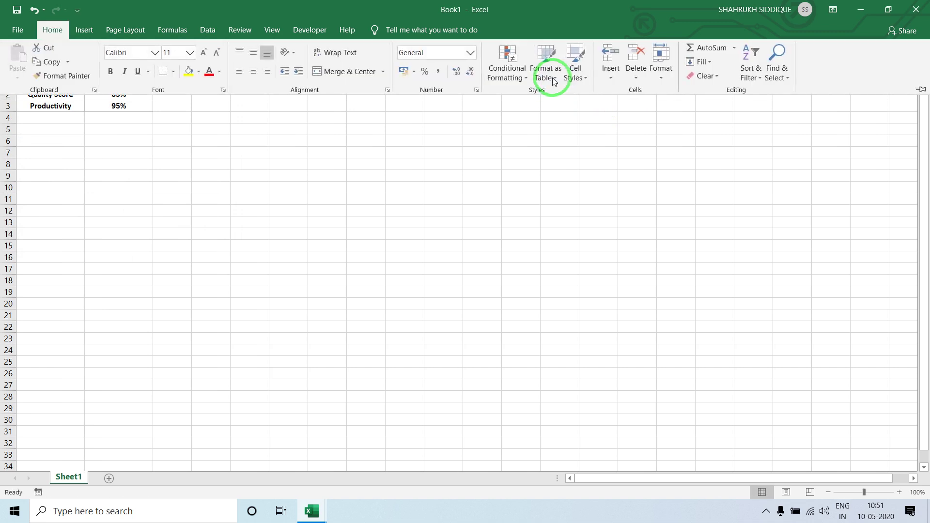
{"action": "key", "text": "Escape"}
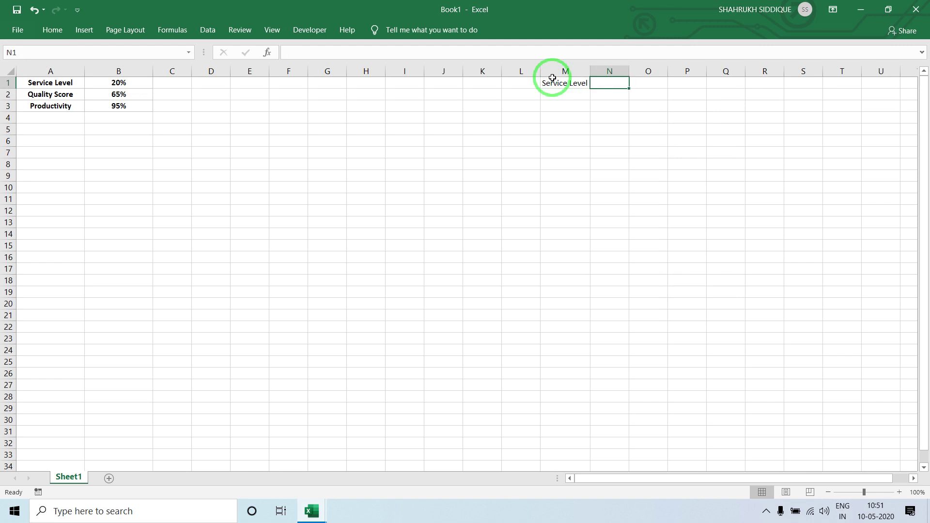
{"action": "type", "text": "=B"}
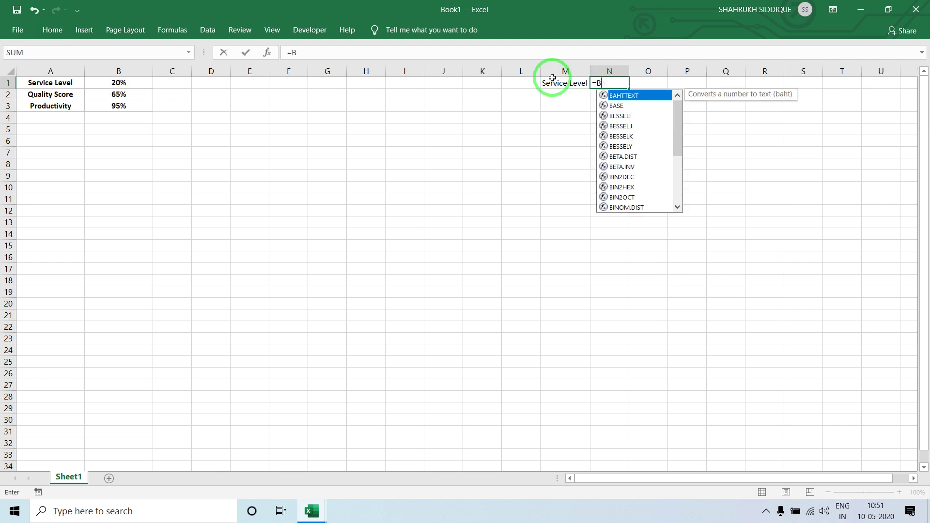
{"action": "type", "text": "1"}
{"action": "key", "text": "Return"}
Fill the label and score links down through M3 and N3
{"action": "key", "text": "Left"}
{"action": "key", "text": "ctrl+d"}
{"action": "key", "text": "Down"}
{"action": "key", "text": "ctrl+d"}
{"action": "key", "text": "Right"}
{"action": "key", "text": "Up"}
{"action": "key", "text": "ctrl+d"}
{"action": "key", "text": "Down"}
{"action": "key", "text": "ctrl+d"}
{"action": "key", "text": "Up"}
{"action": "key", "text": "Up"}
Enter the remainder formula =1-N1 in O1 and fill it down to O3
{"action": "key", "text": "Right"}
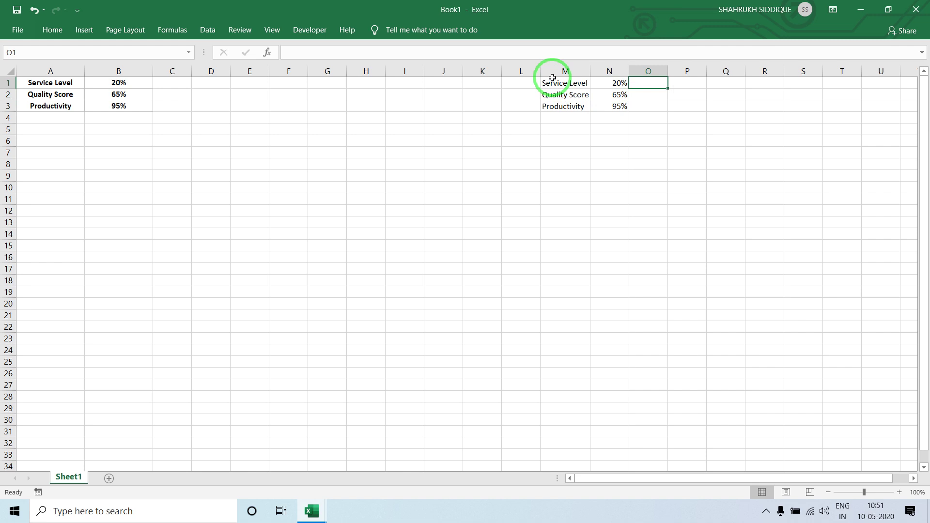
{"action": "type", "text": "=100%-"}
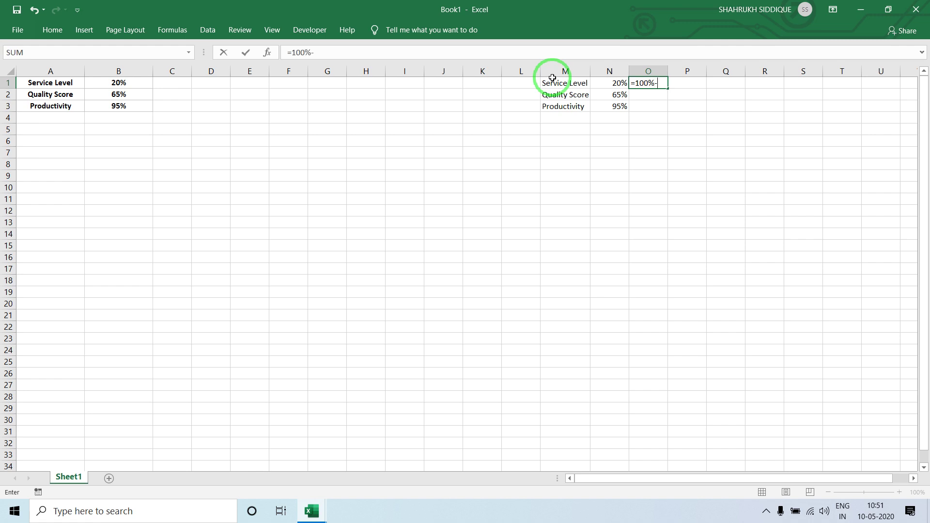
{"action": "key", "text": "Escape"}
{"action": "type", "text": "1"}
{"action": "key", "text": "BackSpace"}
{"action": "type", "text": "=1-"}
{"action": "key", "text": "Left"}
{"action": "key", "text": "Return"}
{"action": "key", "text": "Down"}
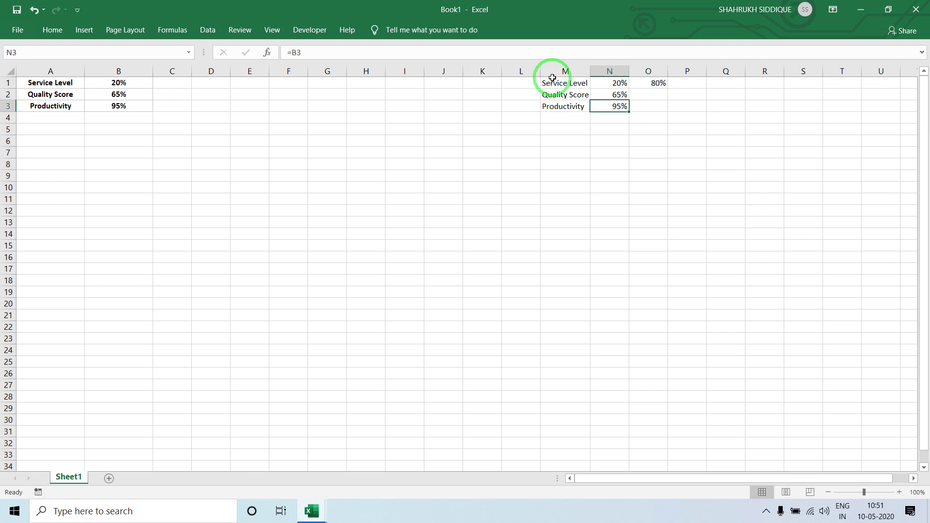
{"action": "key", "text": "shift+Up"}
{"action": "key", "text": "shift+Up"}
{"action": "key", "text": "ctrl+d"}
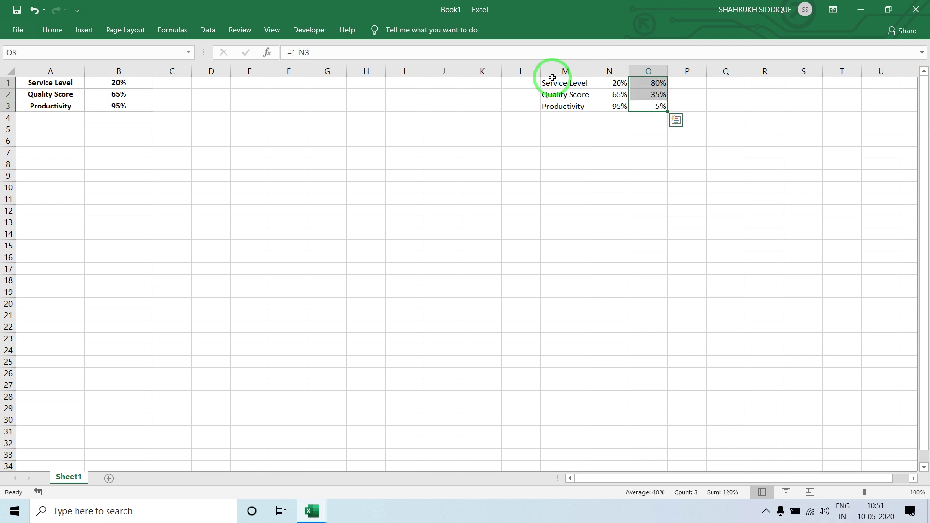
{"action": "key", "text": "Left"}
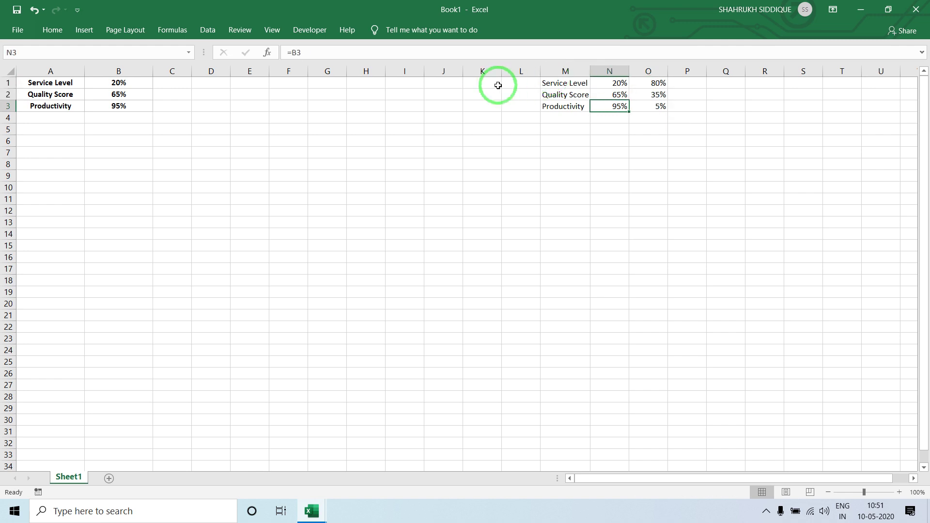
{"action": "key", "text": "alt+Tab"}
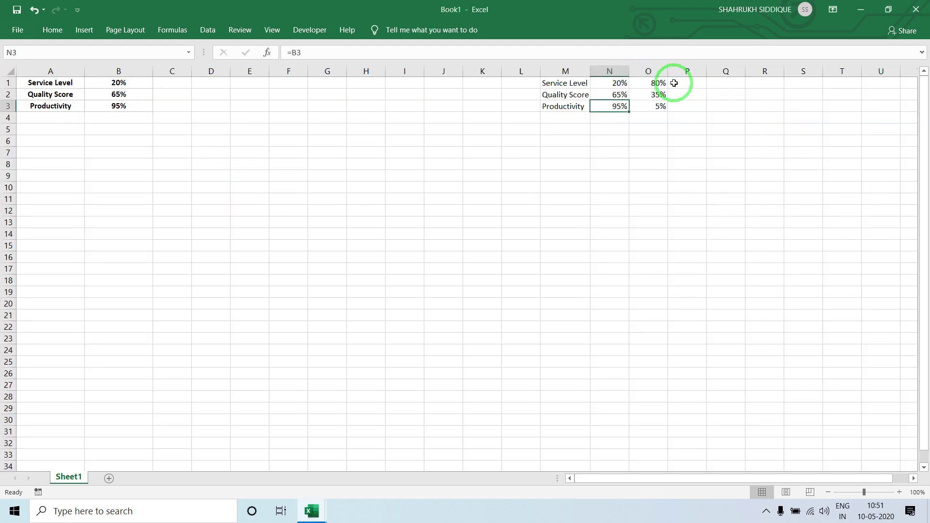
Enter =N1*-1 in P1 and fill it down to P3 and across to Q3
{"action": "left_click", "coordinate": [674, 83]}
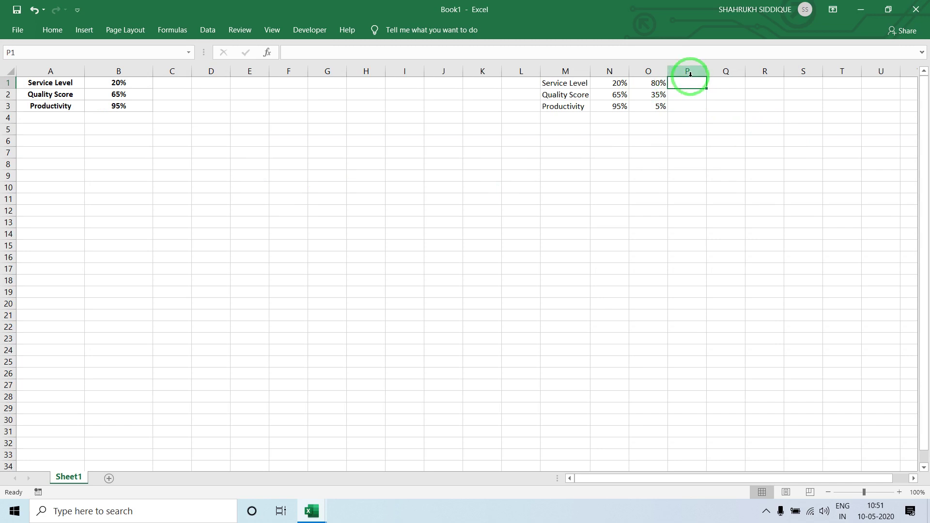
{"action": "type", "text": "=N1*-1"}
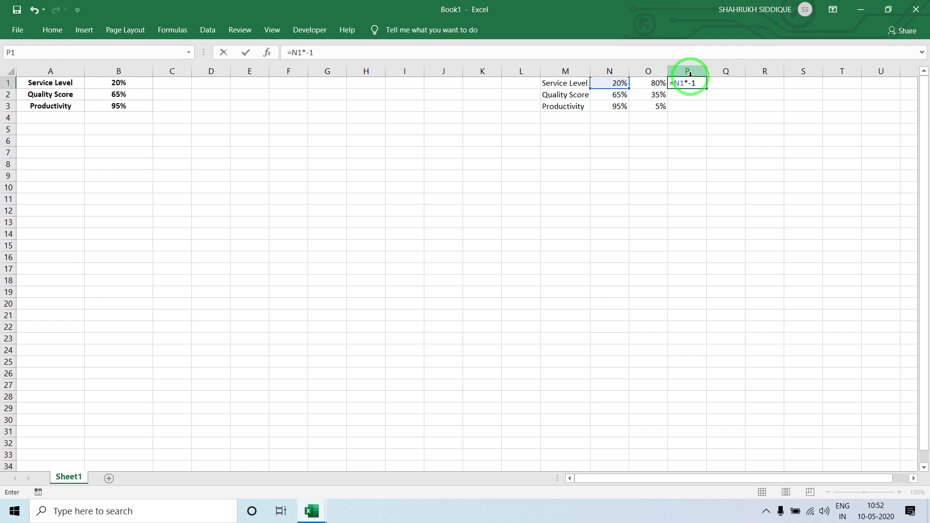
{"action": "key", "text": "Return"}
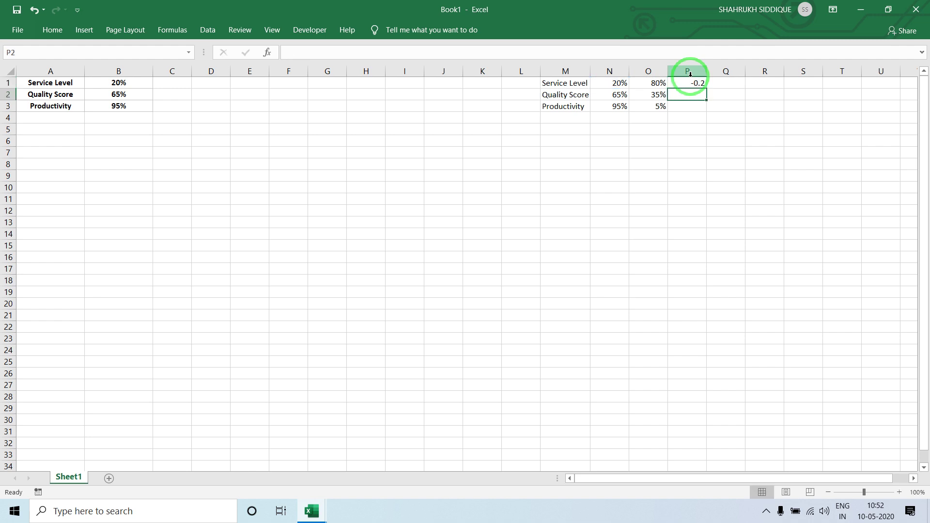
{"action": "key", "text": "ctrl+d"}
{"action": "key", "text": "Return"}
{"action": "key", "text": "ctrl+d"}
{"action": "key", "text": "Up"}
{"action": "key", "text": "Up"}
{"action": "key", "text": "shift+Down"}
{"action": "key", "text": "shift+Down"}
{"action": "key", "text": "shift+Right"}
{"action": "key", "text": "ctrl+r"}
Format the negated block P1:Q3 as percentages
{"action": "key", "text": "Right"}
{"action": "key", "text": "F2"}
{"action": "key", "text": "Escape"}
{"action": "key", "text": "Left"}
{"action": "key", "text": "shift+Down"}
{"action": "key", "text": "shift+Down"}
{"action": "key", "text": "shift+Right"}
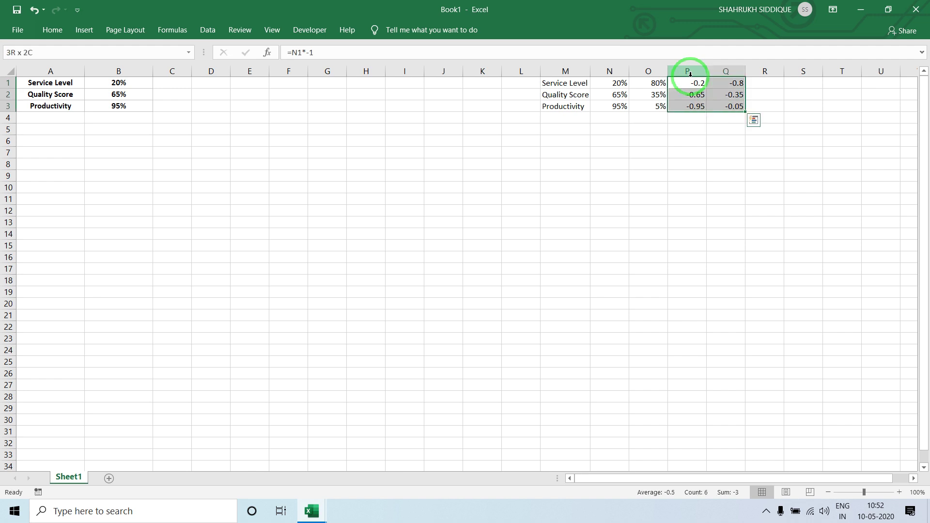
{"action": "key", "text": "ctrl+shift+5"}
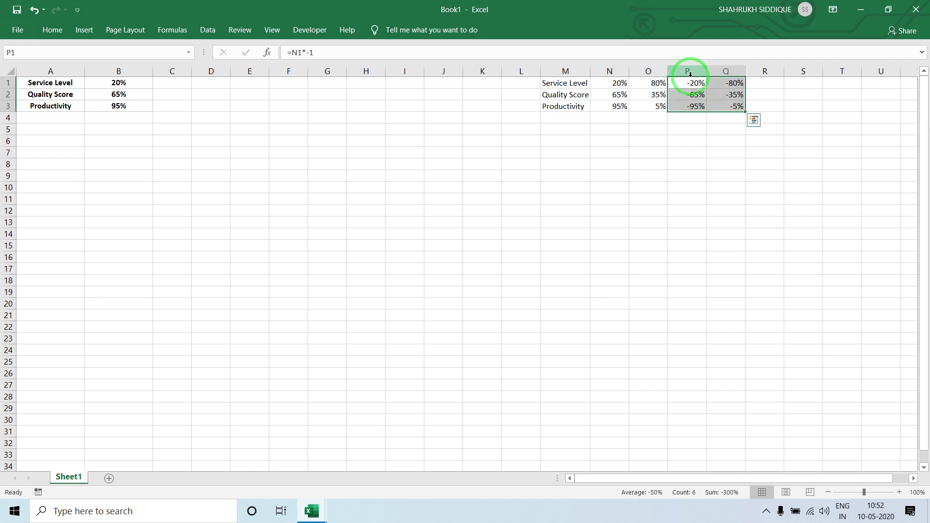
{"action": "left_click", "coordinate": [553, 177]}
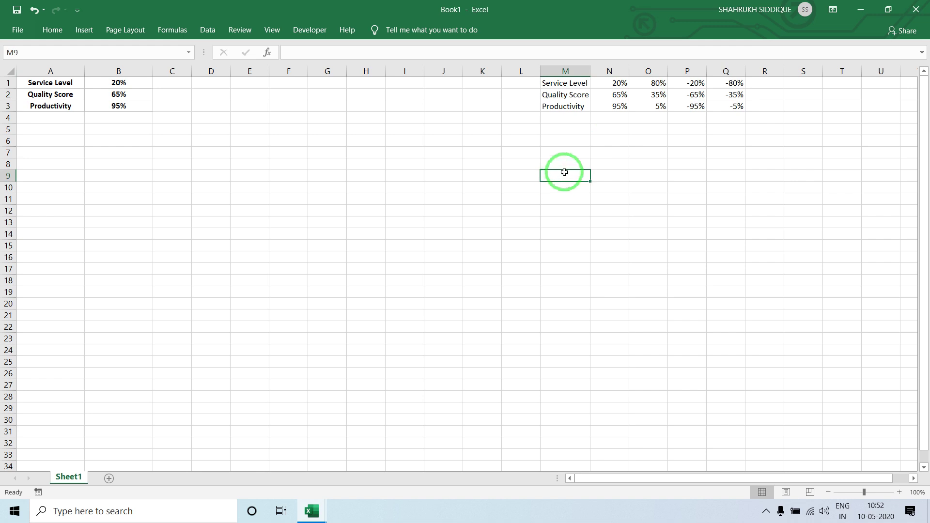
Insert a column chart from N1:Q1 plotting 20%, 80%, -20% and -80%
{"action": "left_click_drag", "start_coordinate": [613, 83], "coordinate": [727, 83]}
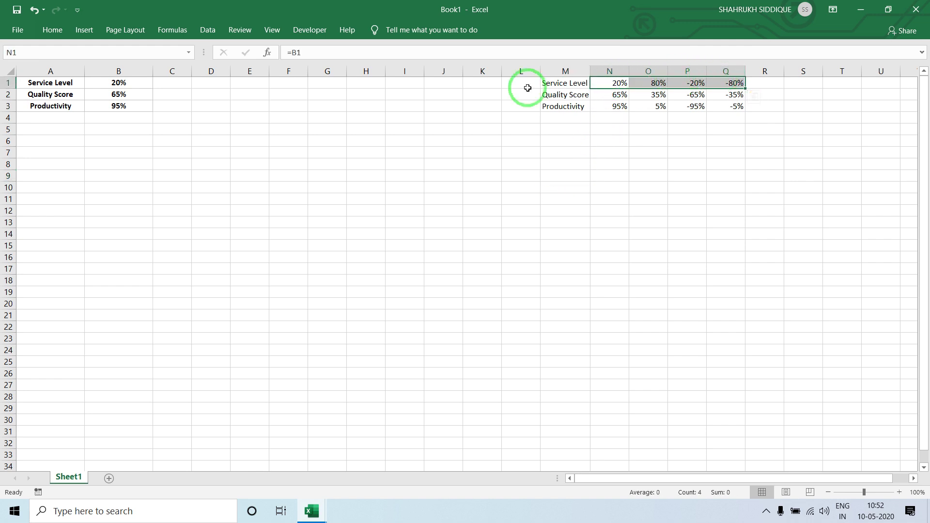
{"action": "left_click", "coordinate": [85, 30]}
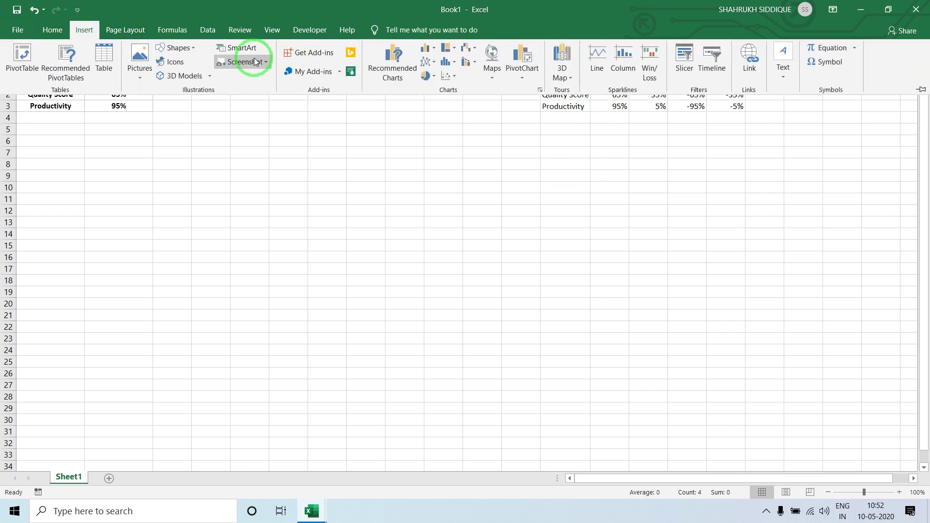
{"action": "left_click", "coordinate": [437, 50]}
{"action": "left_click", "coordinate": [478, 90]}
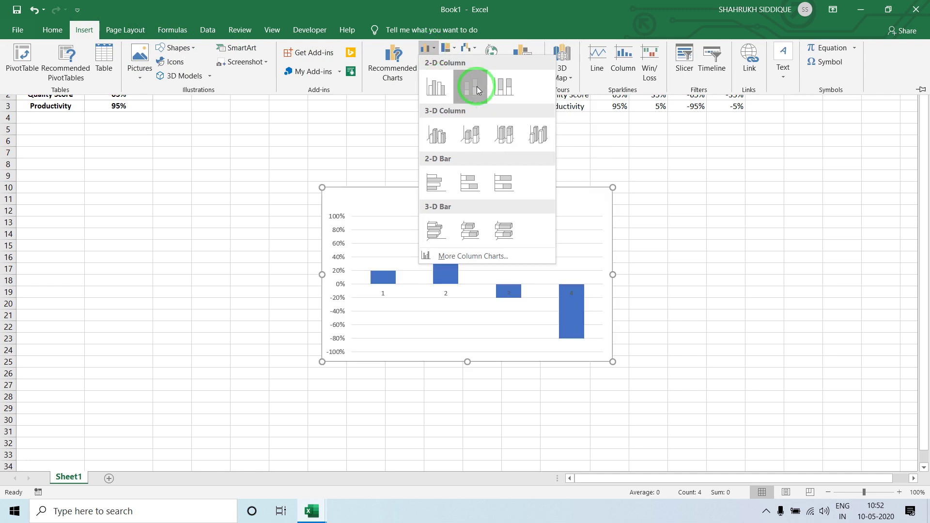
{"action": "left_click", "coordinate": [477, 90]}
{"action": "left_click", "coordinate": [336, 230]}
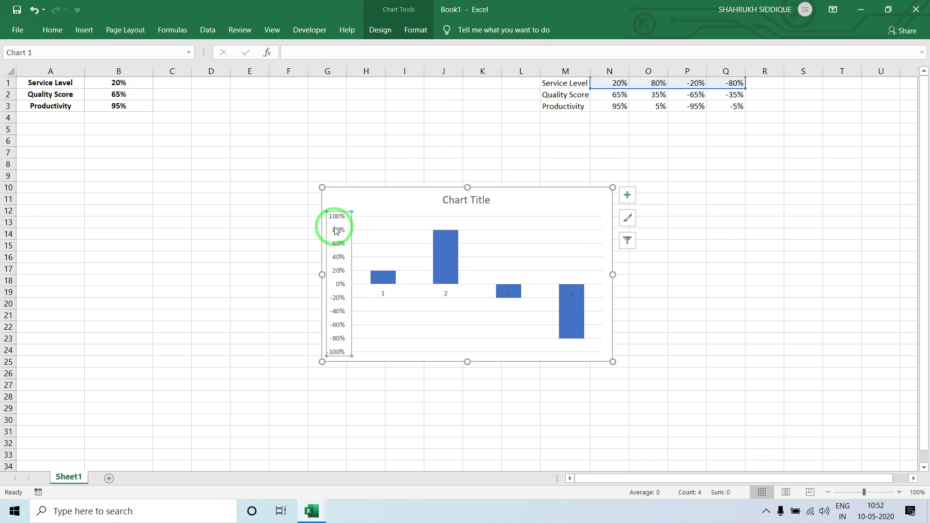
Set the vertical axis bounds to minimum -1.0 and maximum 1.0
{"action": "right_click", "coordinate": [336, 229]}
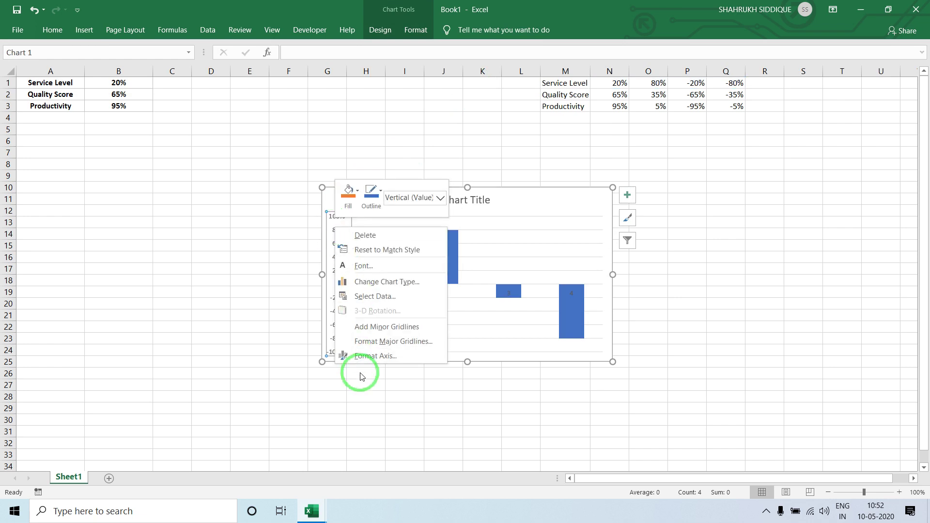
{"action": "left_click", "coordinate": [374, 355]}
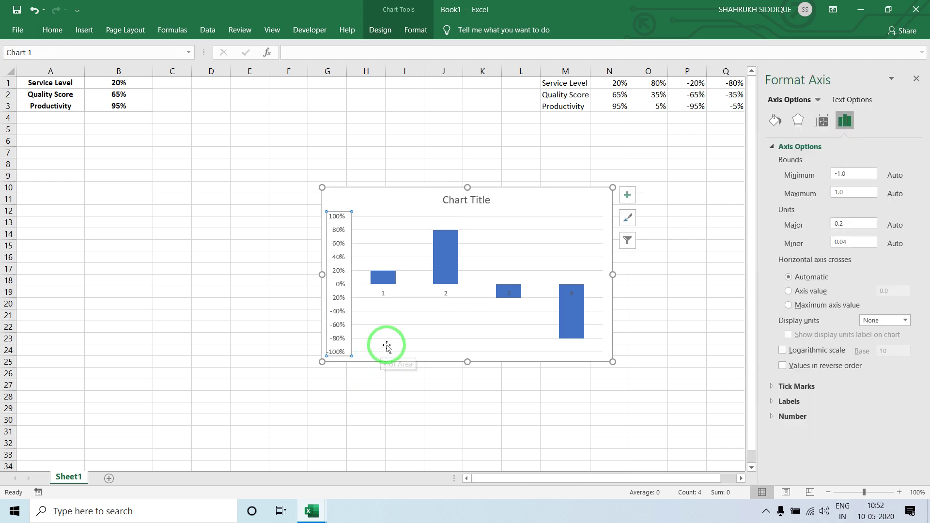
{"action": "double_click", "coordinate": [845, 174]}
{"action": "type", "text": "1-"}
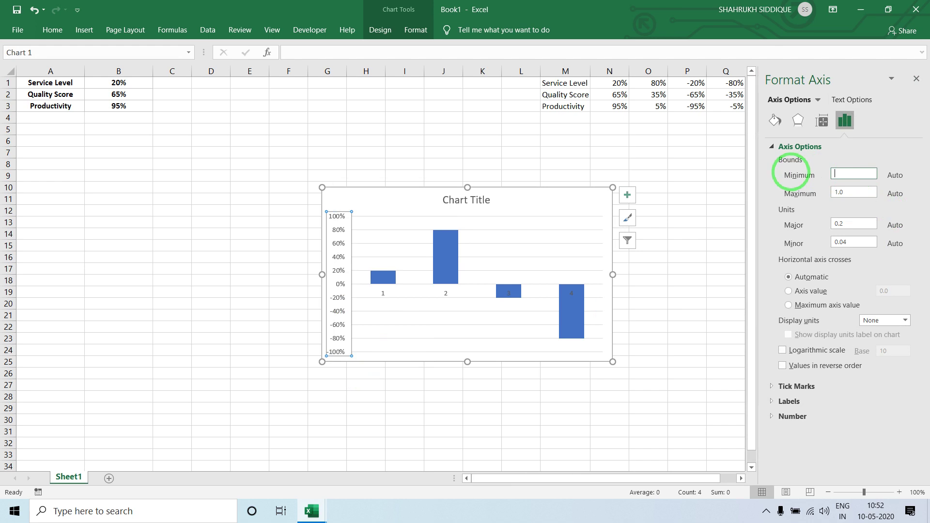
{"action": "type", "text": "-"}
{"action": "type", "text": "-1"}
{"action": "key", "text": "Tab"}
{"action": "type", "text": "1"}
{"action": "key", "text": "Return"}
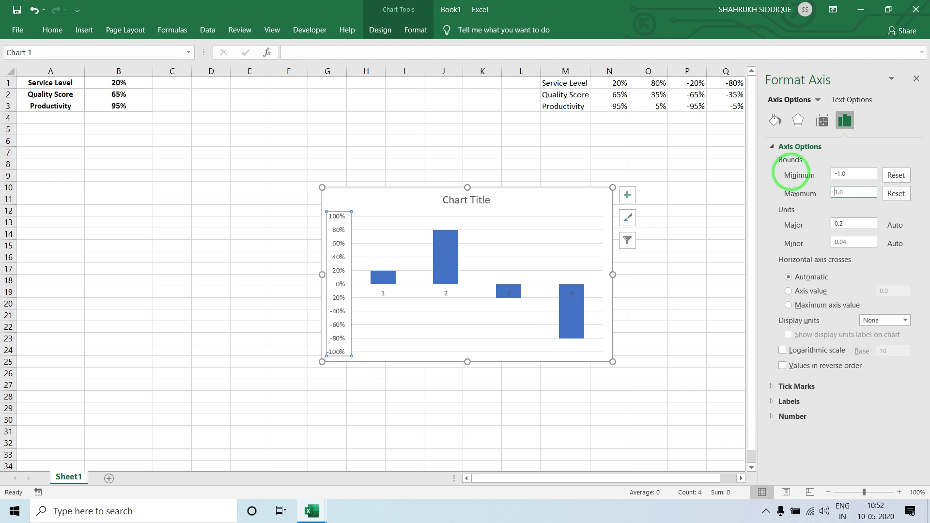
{"action": "left_click", "coordinate": [702, 187]}
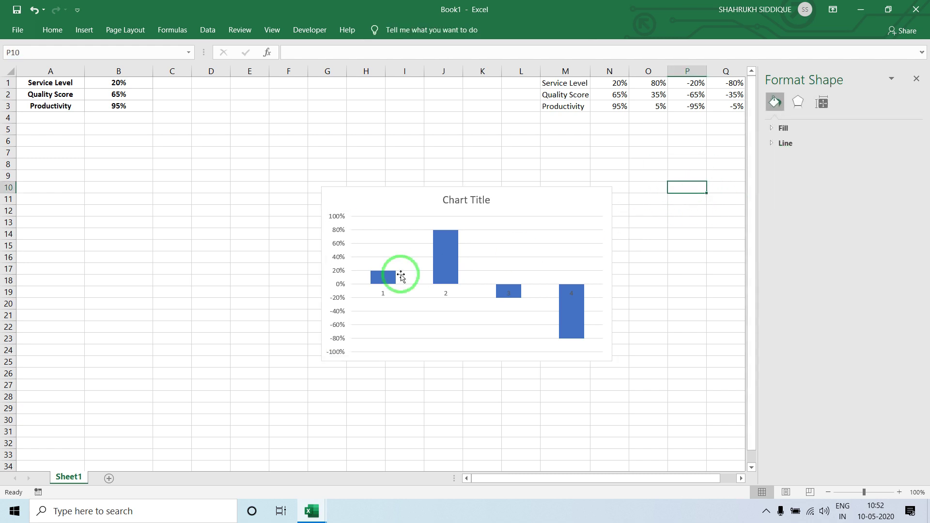
Reverse the vertical axis value order and move the chart left toward column F
{"action": "left_click", "coordinate": [444, 257]}
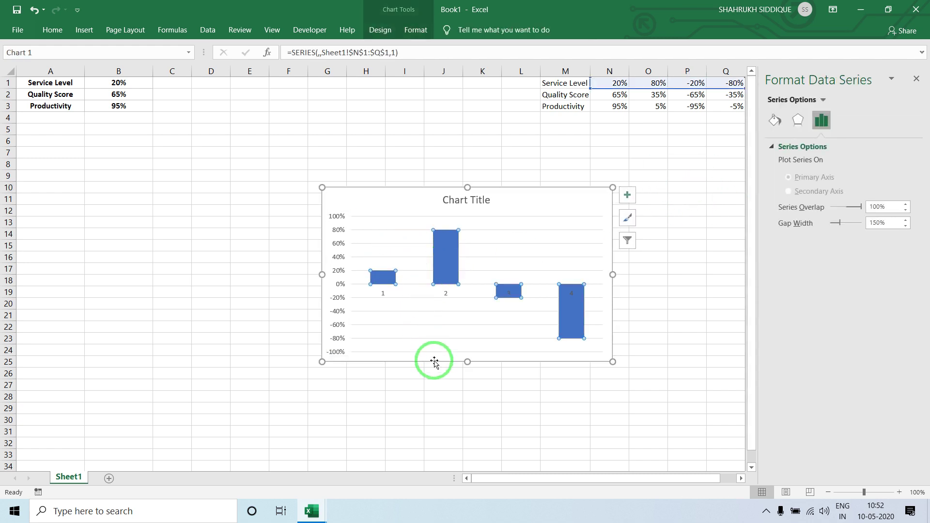
{"action": "left_click", "coordinate": [335, 231]}
{"action": "right_click", "coordinate": [335, 230]}
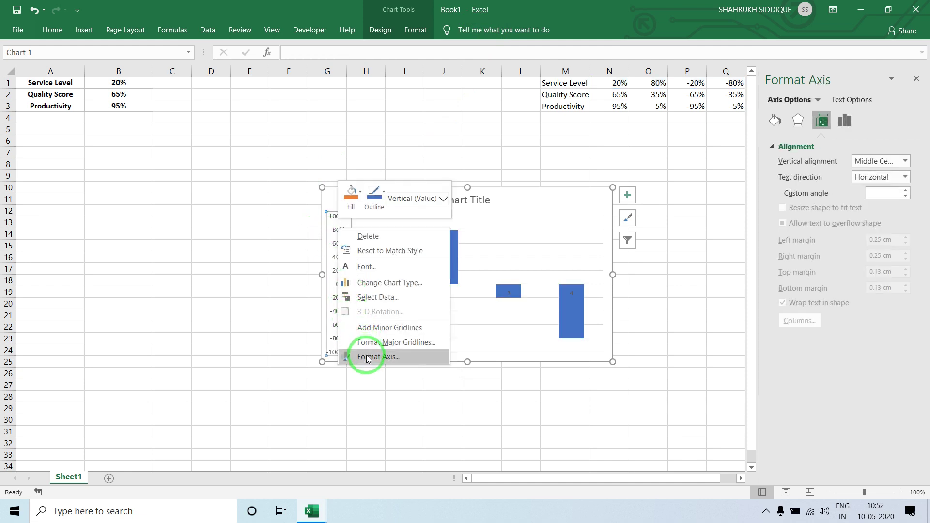
{"action": "left_click", "coordinate": [361, 356]}
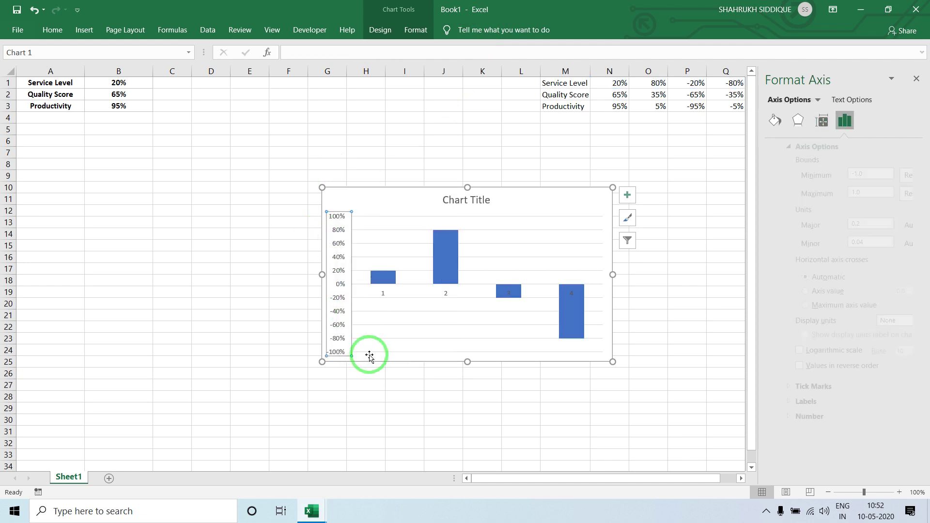
{"action": "left_click", "coordinate": [816, 372]}
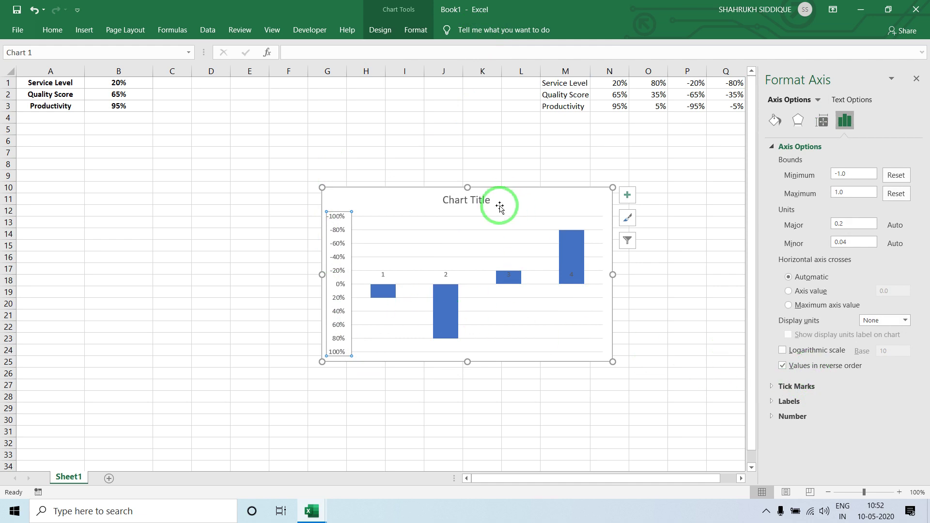
{"action": "left_click_drag", "start_coordinate": [510, 190], "coordinate": [428, 181]}
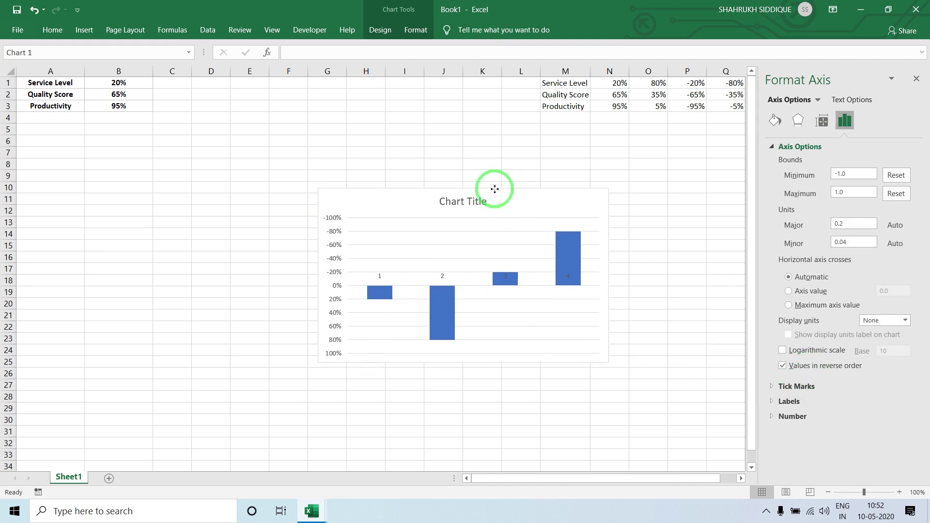
{"action": "left_click", "coordinate": [643, 154]}
{"action": "left_click", "coordinate": [917, 80]}
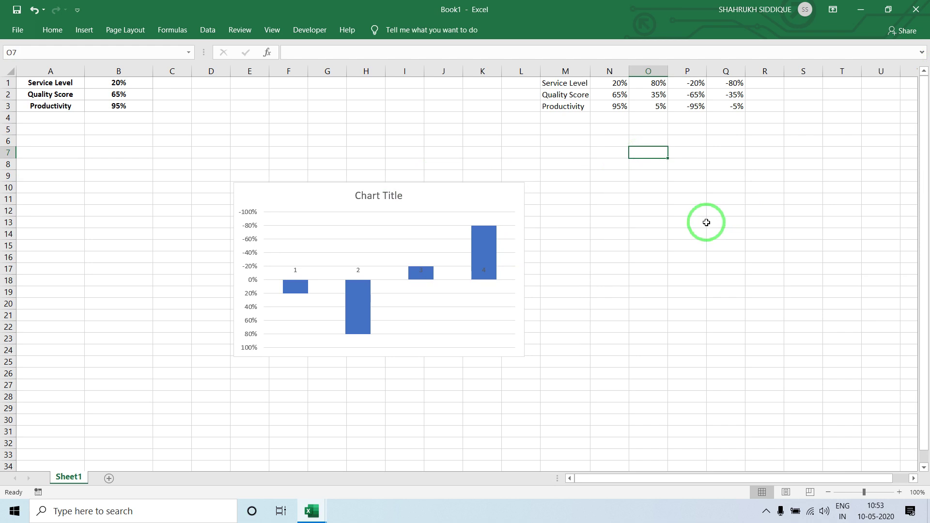
Delete the vertical axis and hide the horizontal axis labels
{"action": "left_click", "coordinate": [247, 217]}
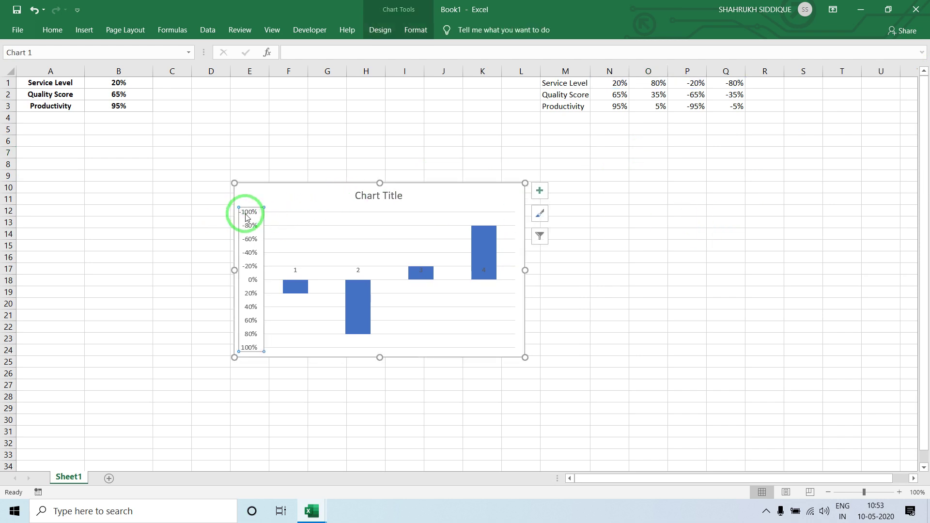
{"action": "key", "text": "Delete"}
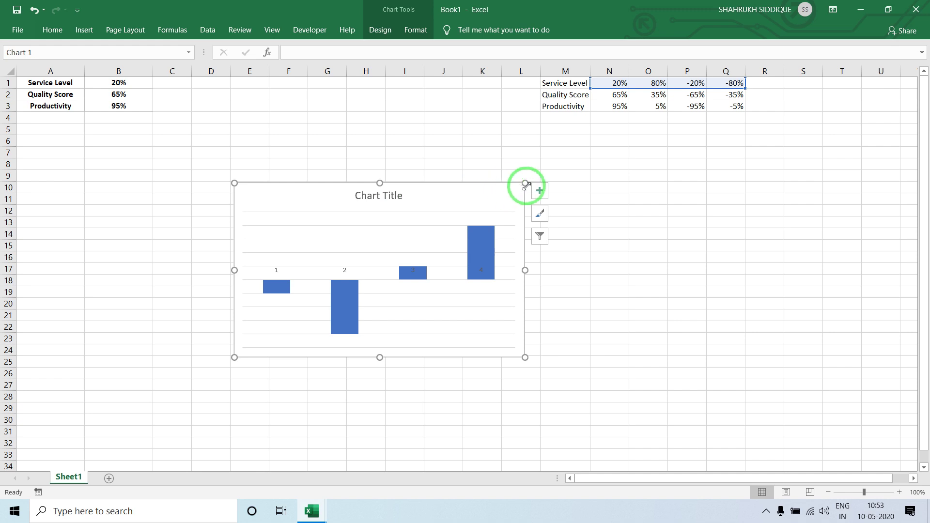
{"action": "left_click", "coordinate": [538, 191]}
{"action": "left_click", "coordinate": [565, 206]}
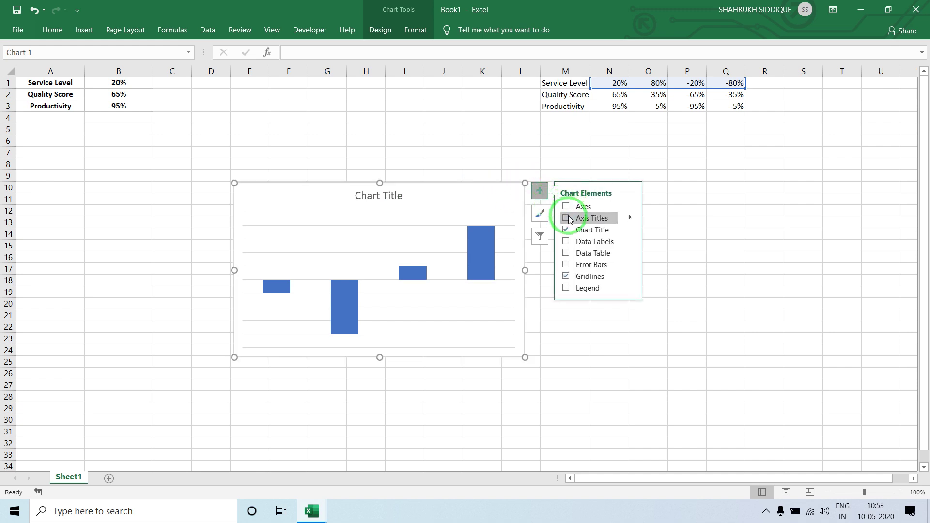
Hide the chart title and gridlines
{"action": "left_click", "coordinate": [565, 230]}
{"action": "left_click", "coordinate": [565, 277]}
{"action": "left_click", "coordinate": [679, 244]}
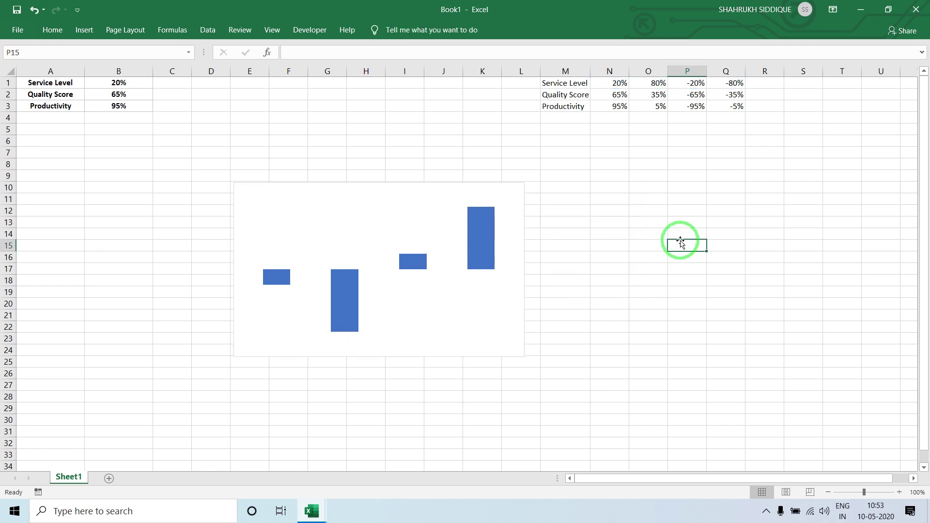
Switch rows and columns in the chart data so the four values become separate series
{"action": "right_click", "coordinate": [338, 217]}
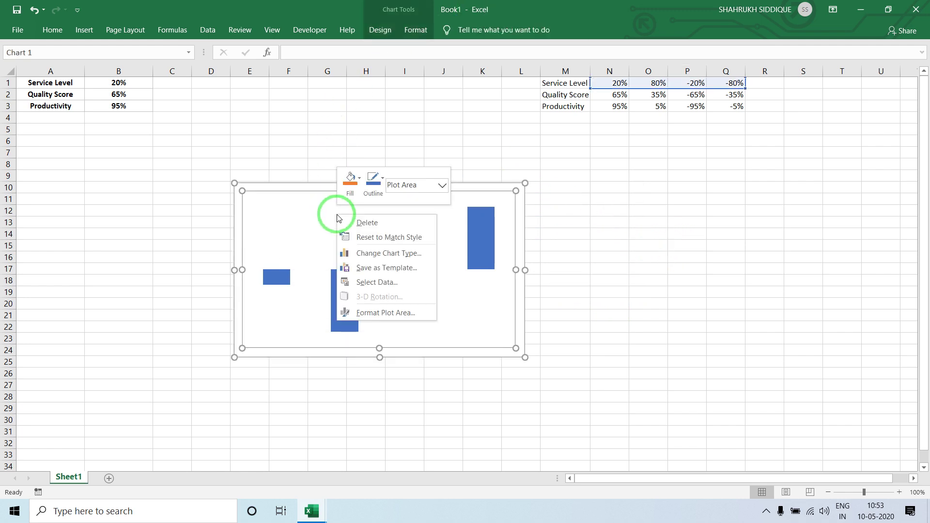
{"action": "left_click", "coordinate": [373, 290]}
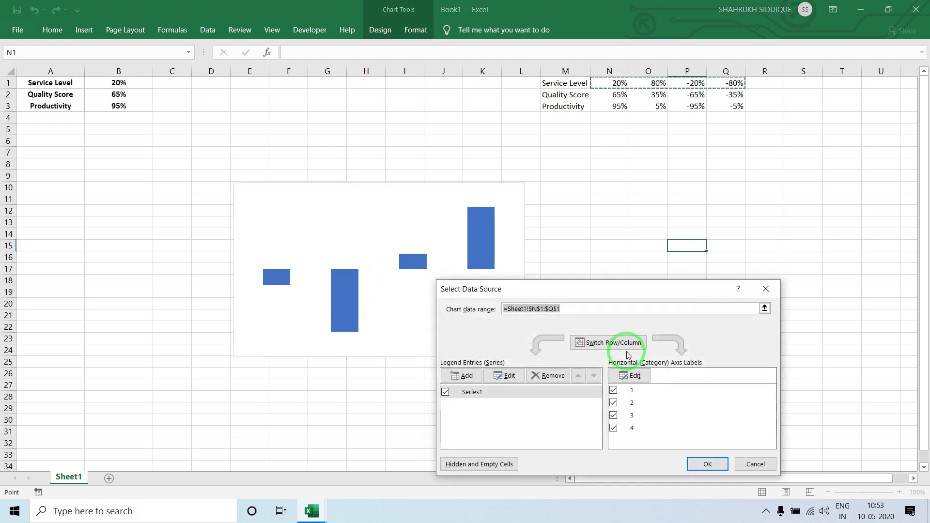
{"action": "left_click", "coordinate": [628, 344]}
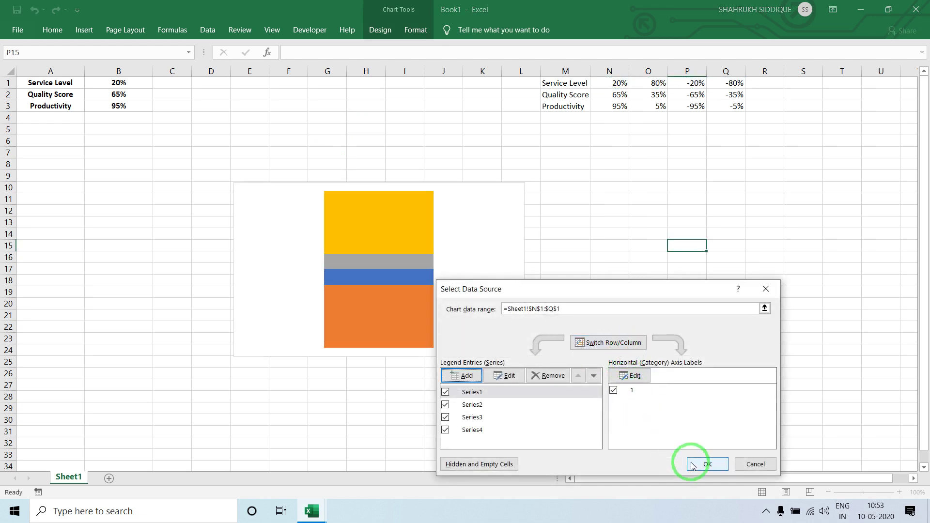
{"action": "left_click", "coordinate": [702, 464]}
{"action": "left_click", "coordinate": [664, 283]}
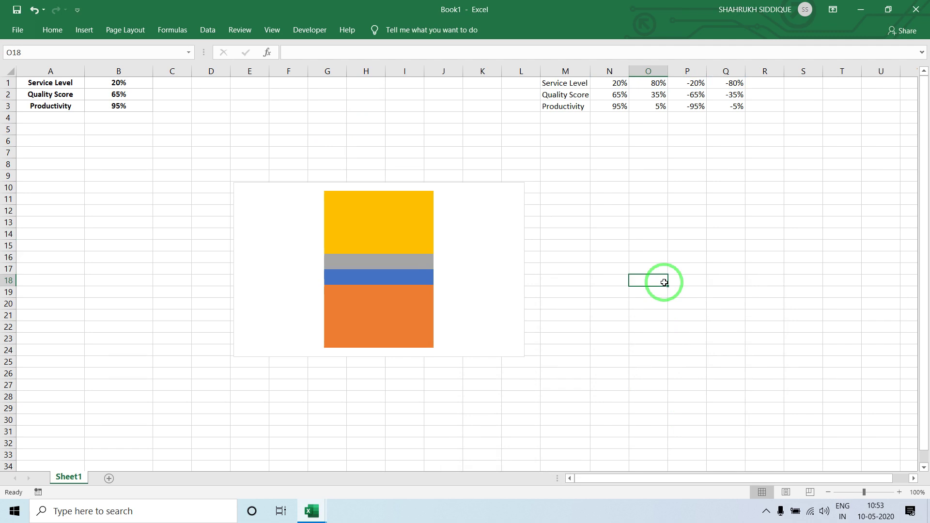
{"action": "left_click", "coordinate": [360, 320]}
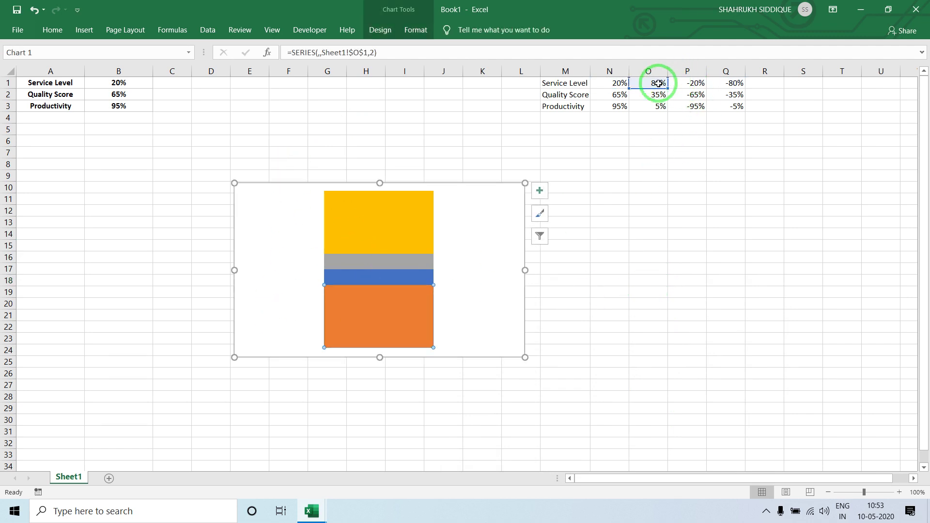
{"action": "left_click_drag", "start_coordinate": [658, 83], "coordinate": [369, 371]}
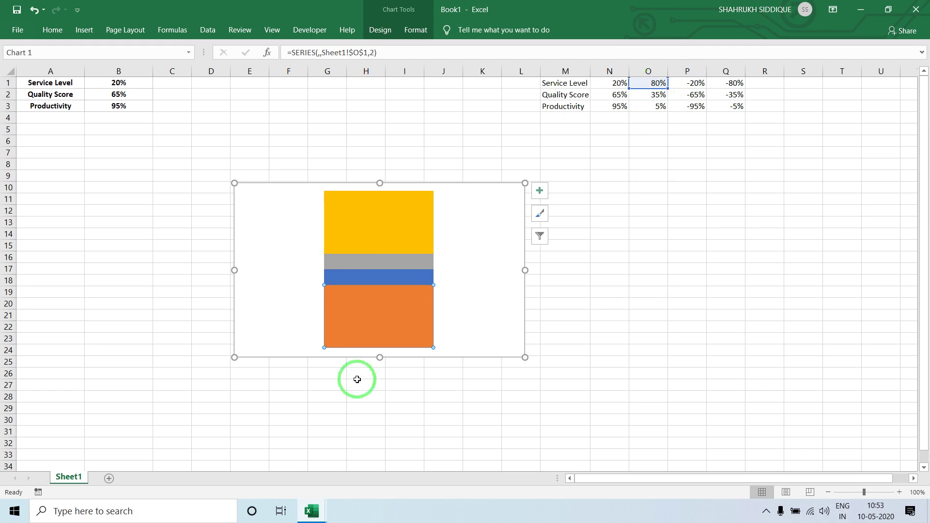
Move Series2 above Series1 in the chart's series order
{"action": "right_click", "coordinate": [367, 316]}
{"action": "left_click", "coordinate": [406, 371]}
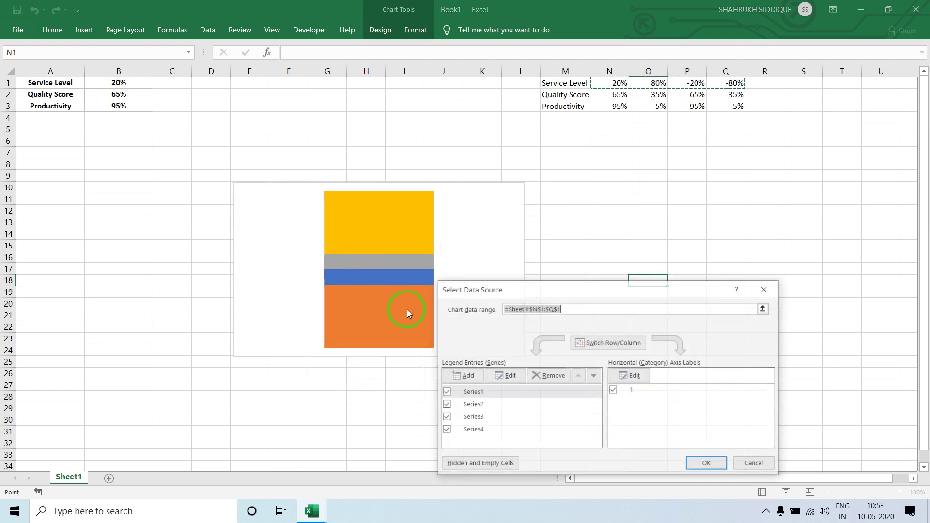
{"action": "left_click", "coordinate": [469, 407]}
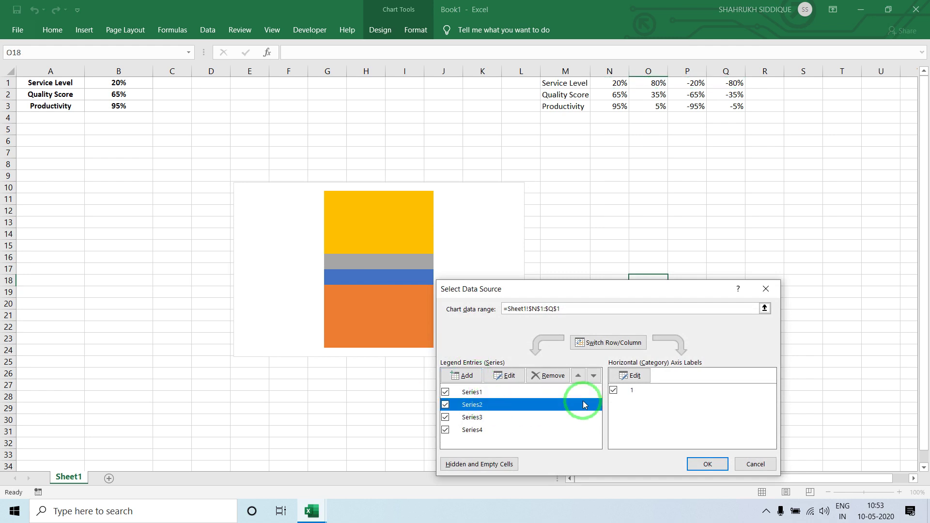
{"action": "left_click", "coordinate": [579, 376]}
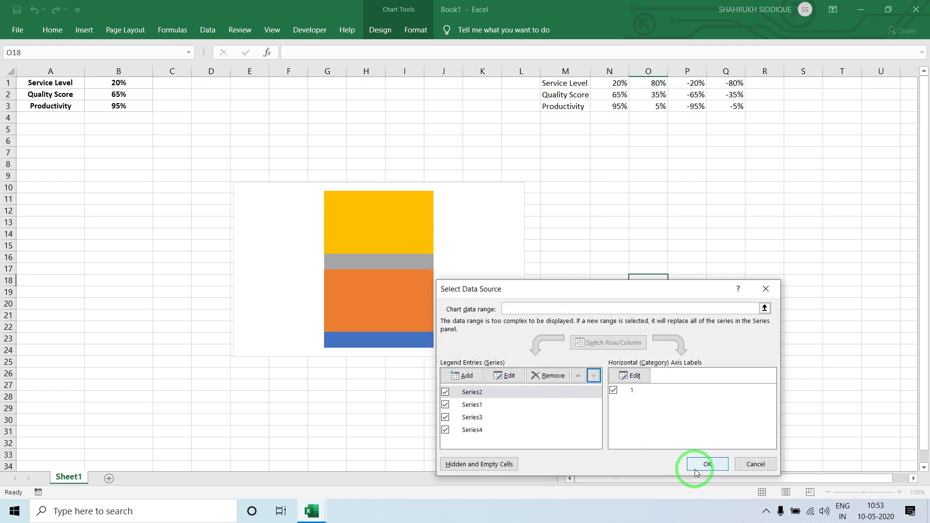
{"action": "left_click", "coordinate": [700, 465]}
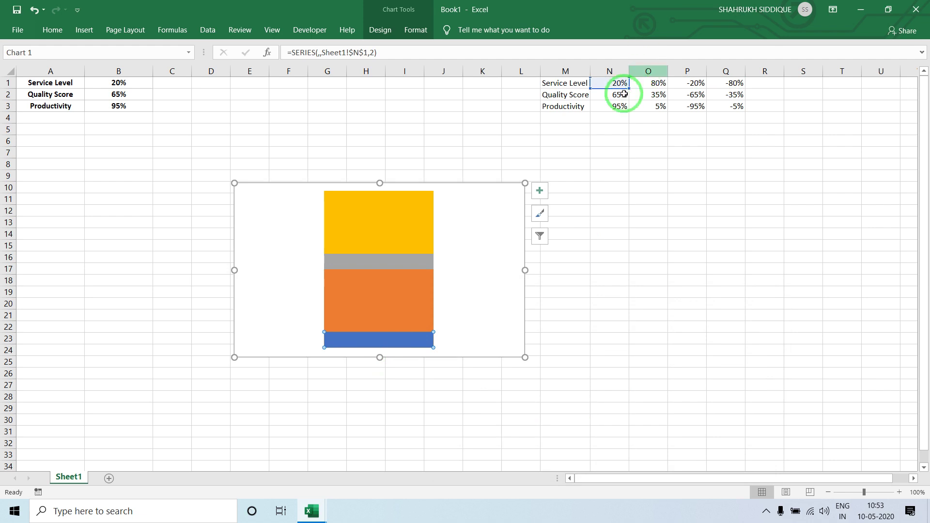
{"action": "mouse_move", "coordinate": [379, 340]}
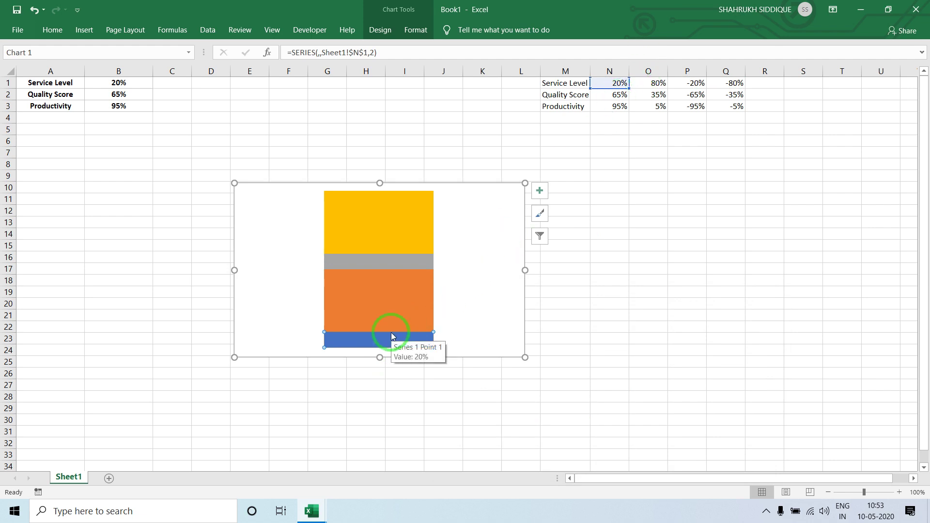
{"action": "left_click", "coordinate": [406, 261]}
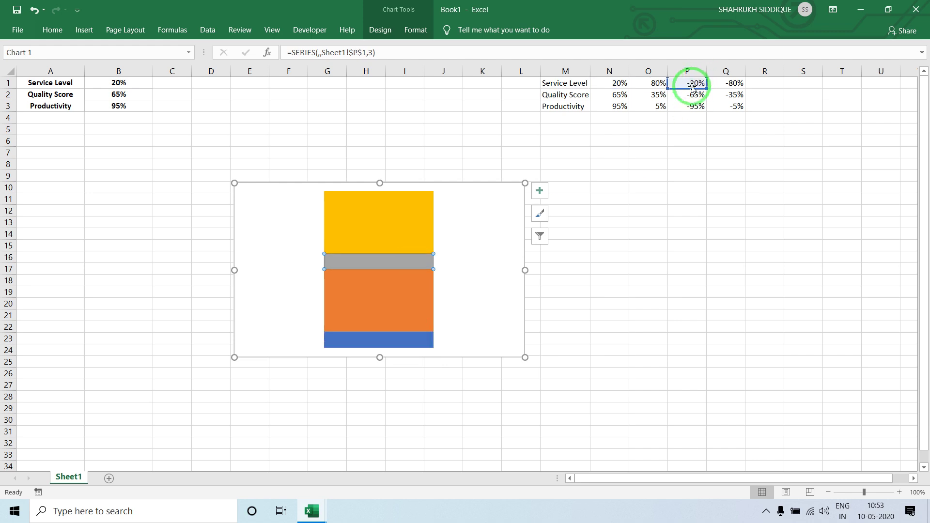
{"action": "mouse_move", "coordinate": [388, 250]}
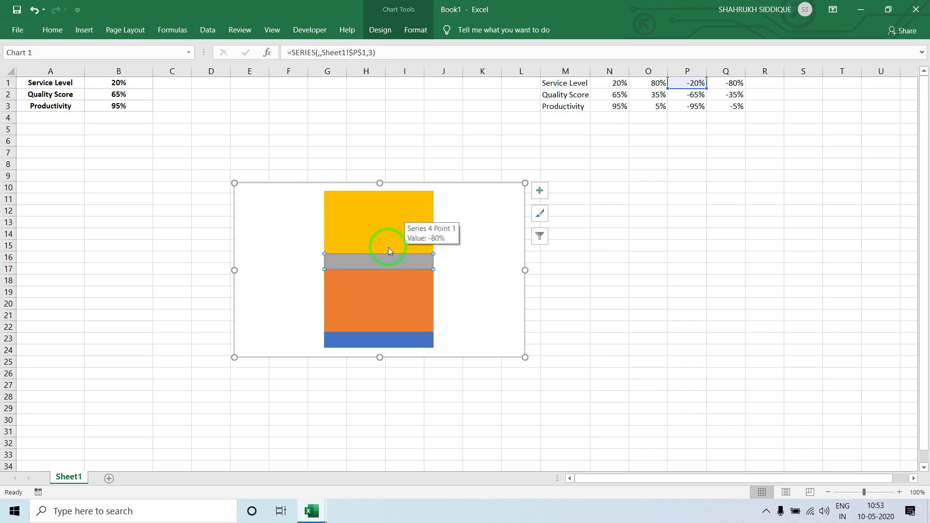
Move Series3 below Series4 so the grey -20% block sits on top
{"action": "right_click", "coordinate": [386, 259]}
{"action": "left_click", "coordinate": [418, 312]}
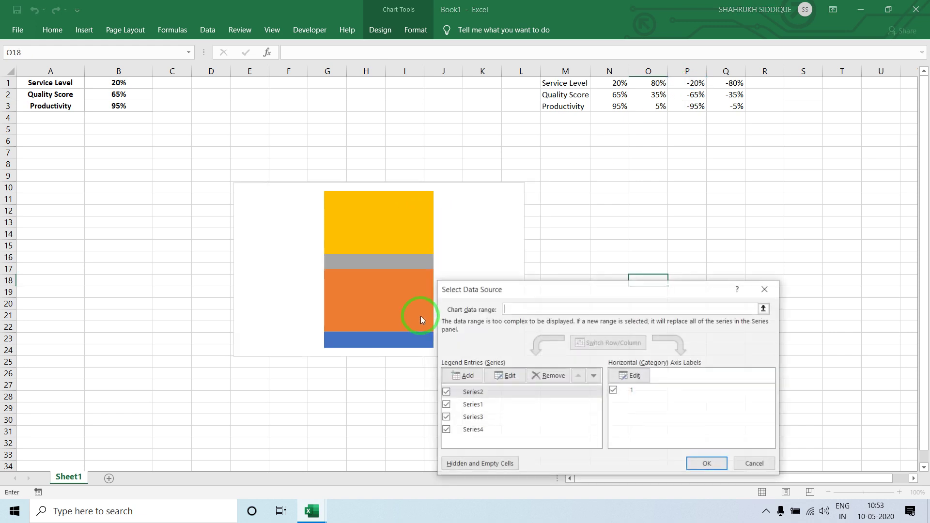
{"action": "left_click", "coordinate": [473, 417]}
{"action": "left_click", "coordinate": [594, 376]}
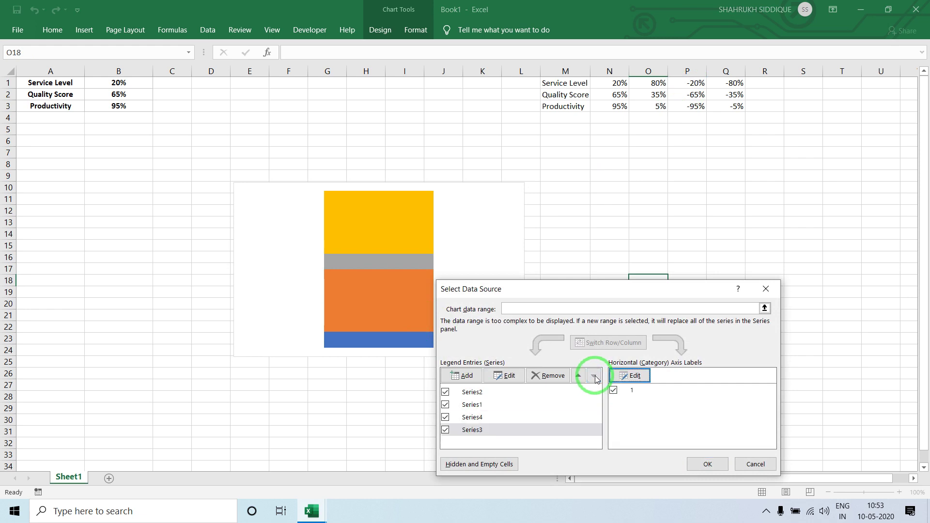
{"action": "left_click", "coordinate": [708, 465]}
{"action": "left_click", "coordinate": [721, 361]}
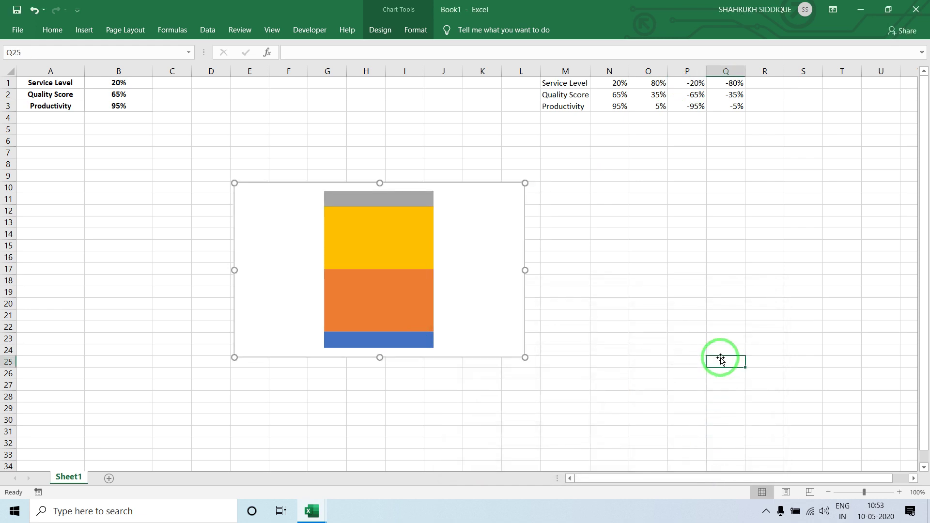
{"action": "left_click", "coordinate": [359, 340]}
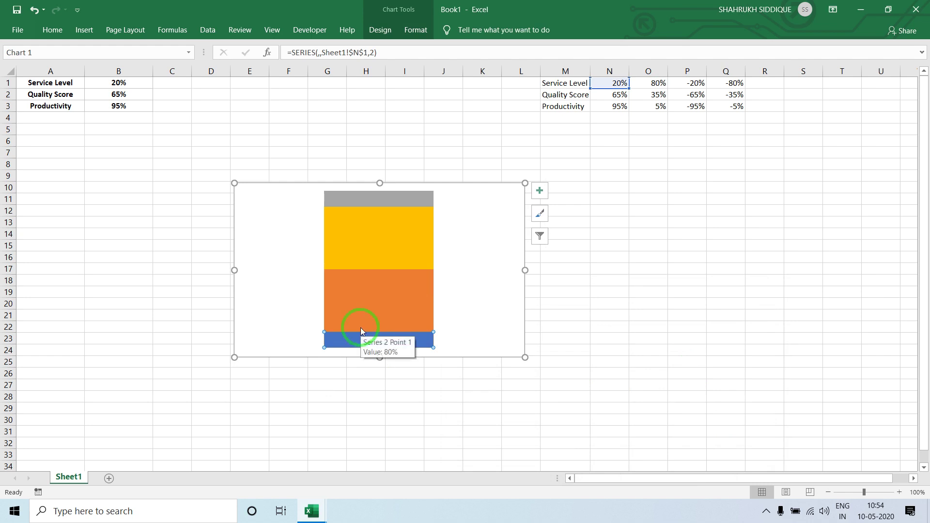
Give the bottom blue series a solid purple fill and shift the chart further left
{"action": "right_click", "coordinate": [391, 344]}
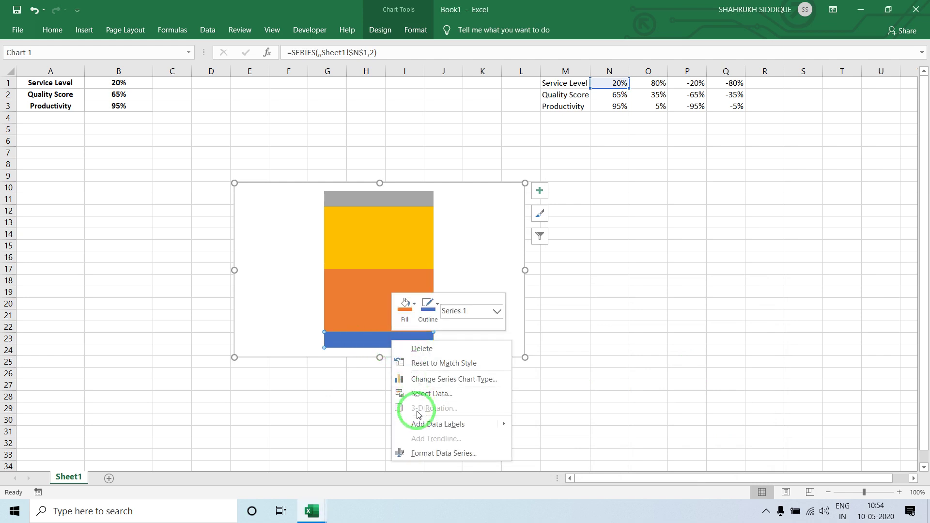
{"action": "left_click", "coordinate": [427, 453]}
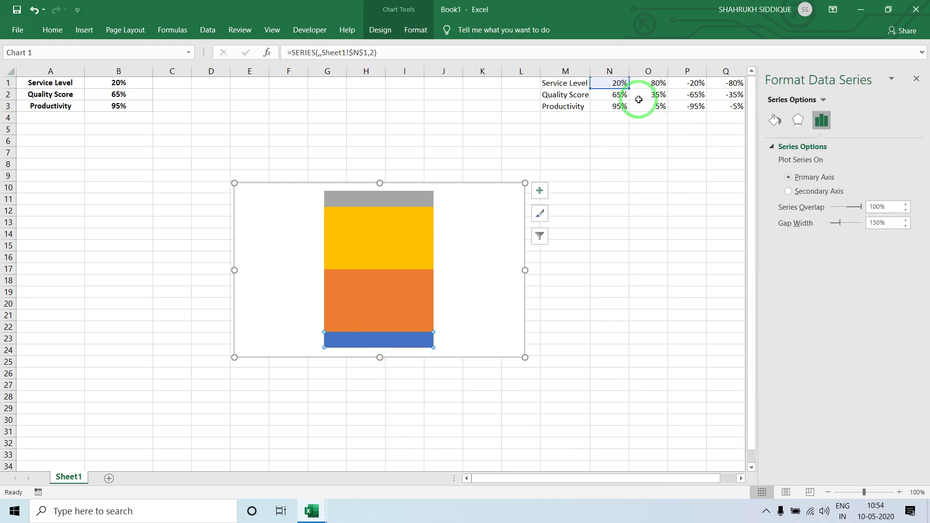
{"action": "left_click", "coordinate": [775, 120]}
{"action": "left_click", "coordinate": [822, 147]}
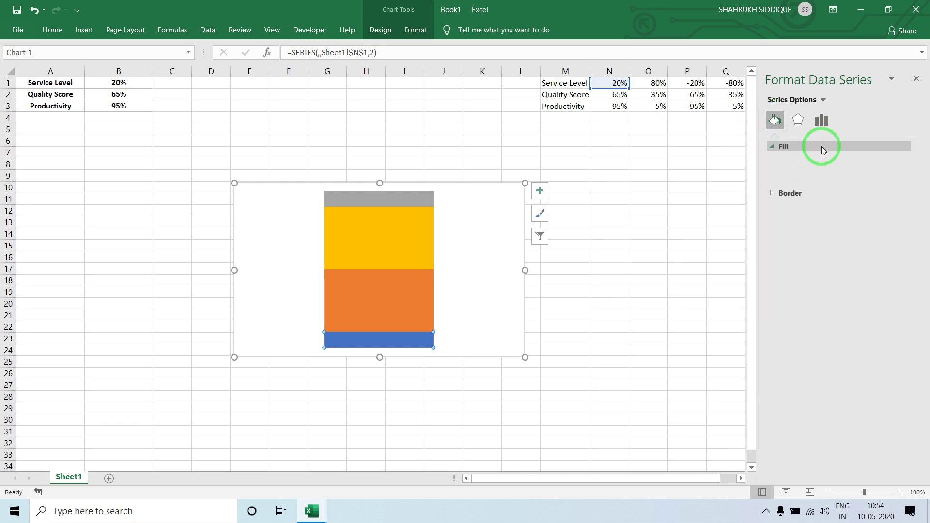
{"action": "left_click", "coordinate": [803, 179]}
{"action": "left_click", "coordinate": [900, 272]}
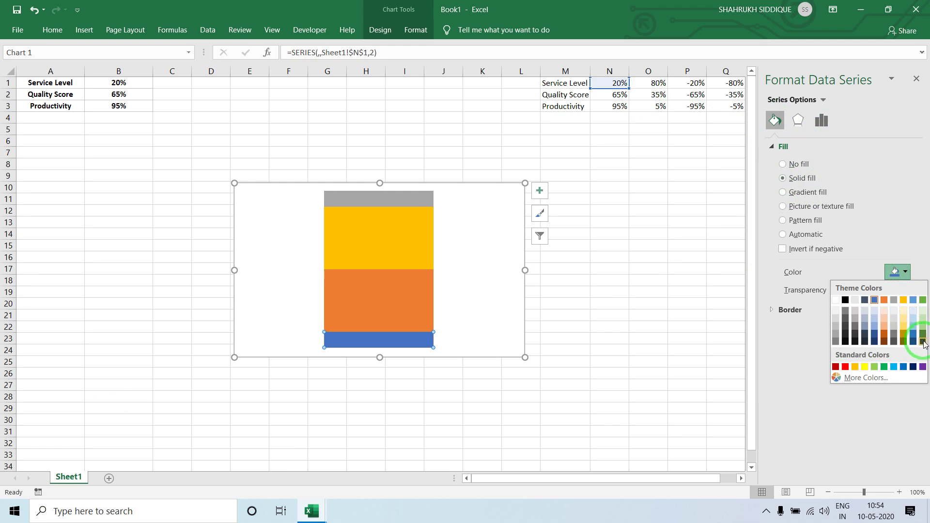
{"action": "left_click", "coordinate": [923, 367]}
{"action": "left_click", "coordinate": [609, 292]}
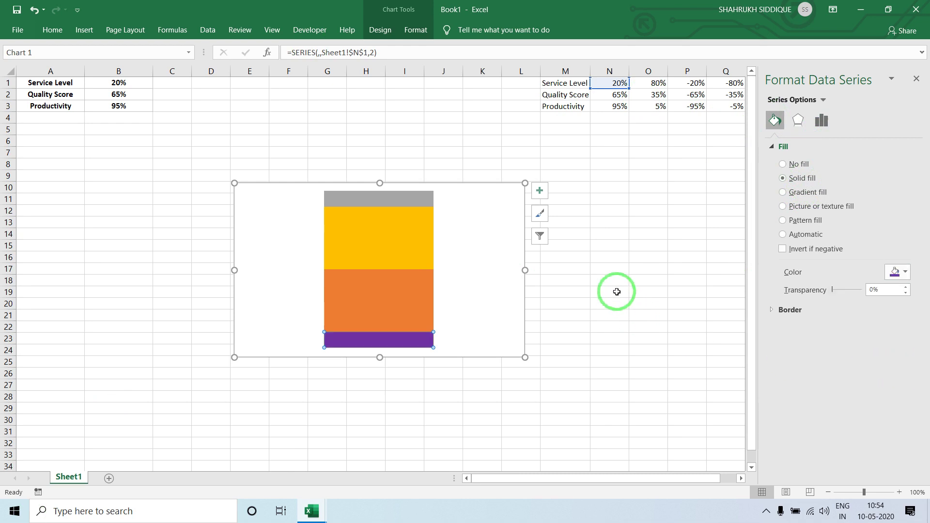
{"action": "left_click_drag", "start_coordinate": [421, 186], "coordinate": [352, 182]}
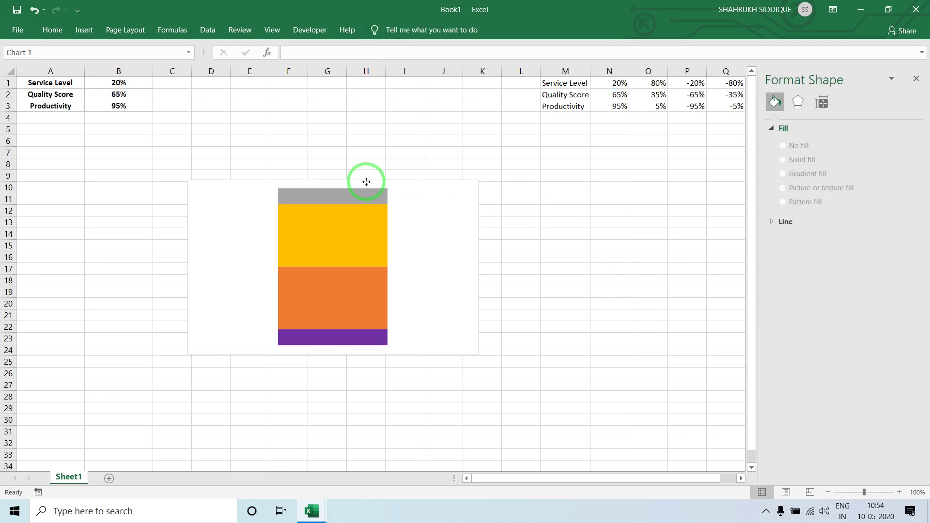
Give the orange series a solid white fill
{"action": "left_click", "coordinate": [330, 296]}
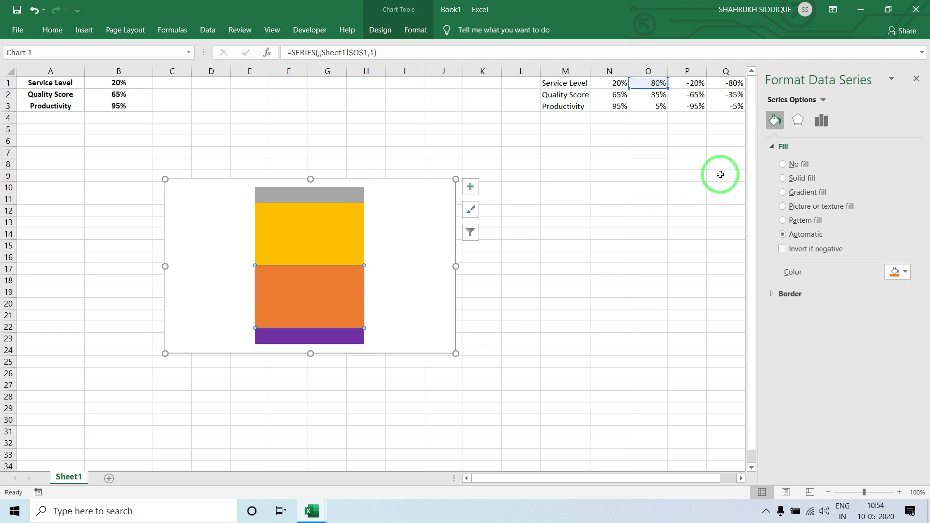
{"action": "left_click", "coordinate": [788, 177]}
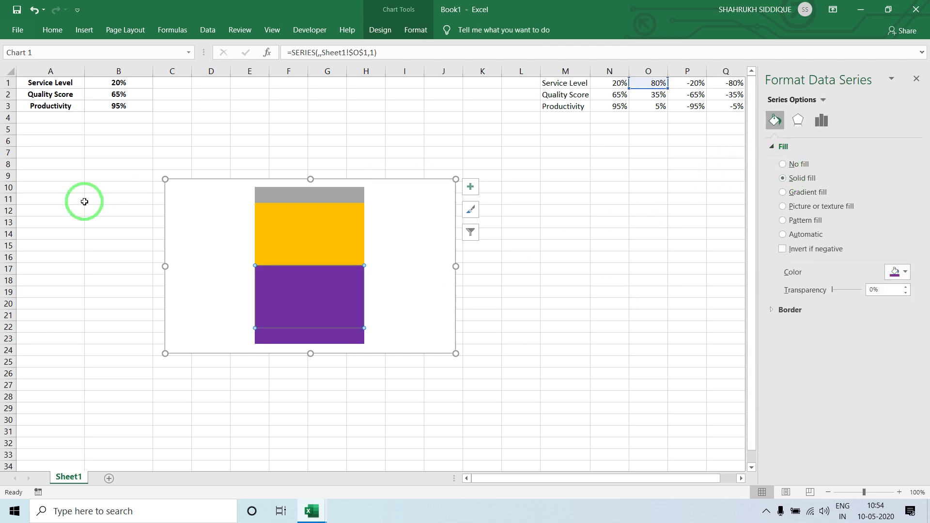
{"action": "left_click", "coordinate": [900, 271]}
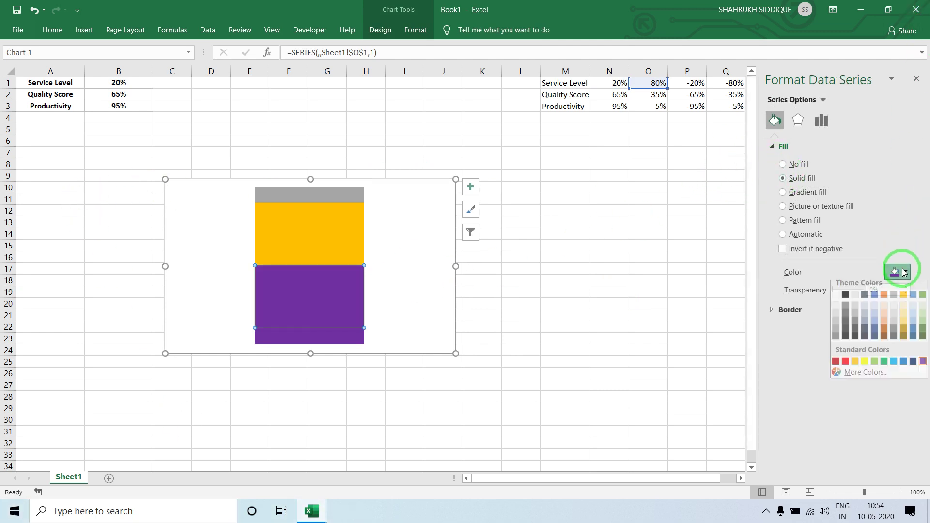
{"action": "left_click", "coordinate": [836, 296]}
{"action": "left_click", "coordinate": [538, 208]}
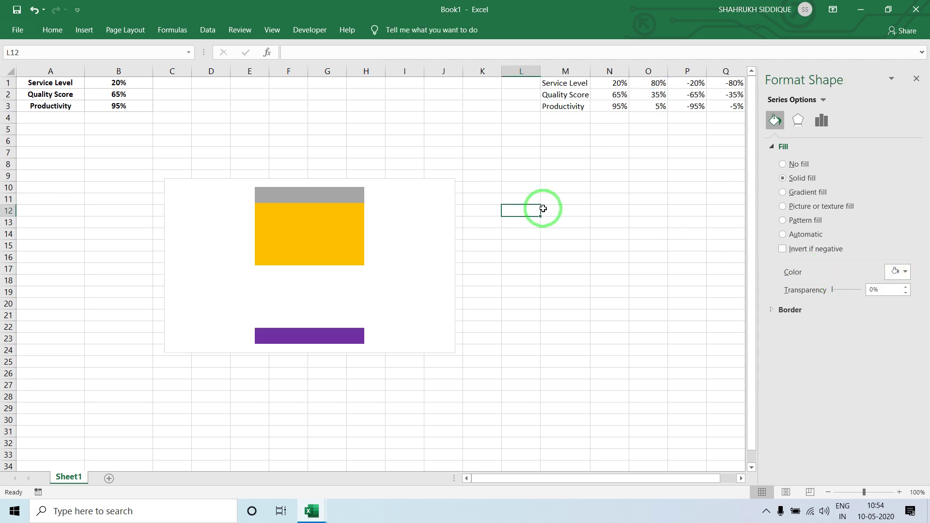
Fill the yellow series solid purple and set the grey top series to no fill
{"action": "left_click", "coordinate": [350, 241]}
{"action": "left_click", "coordinate": [350, 240]}
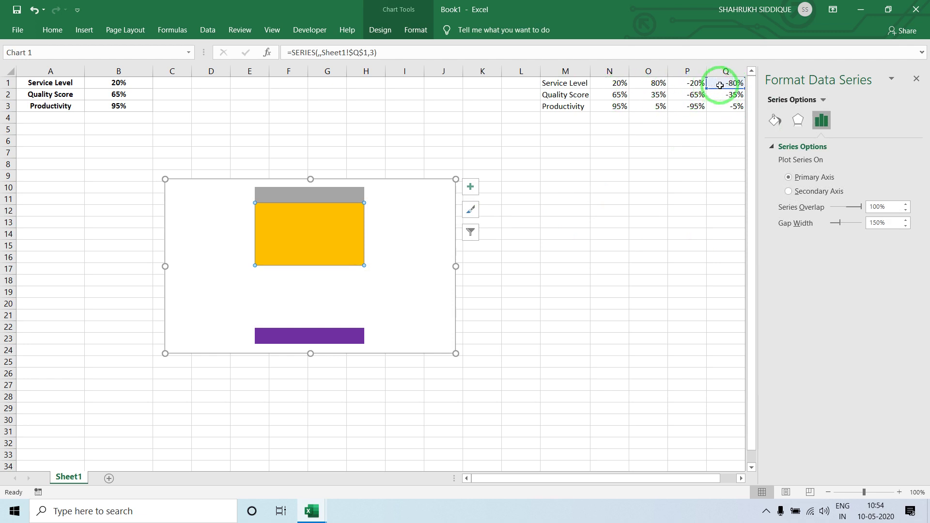
{"action": "left_click", "coordinate": [772, 123]}
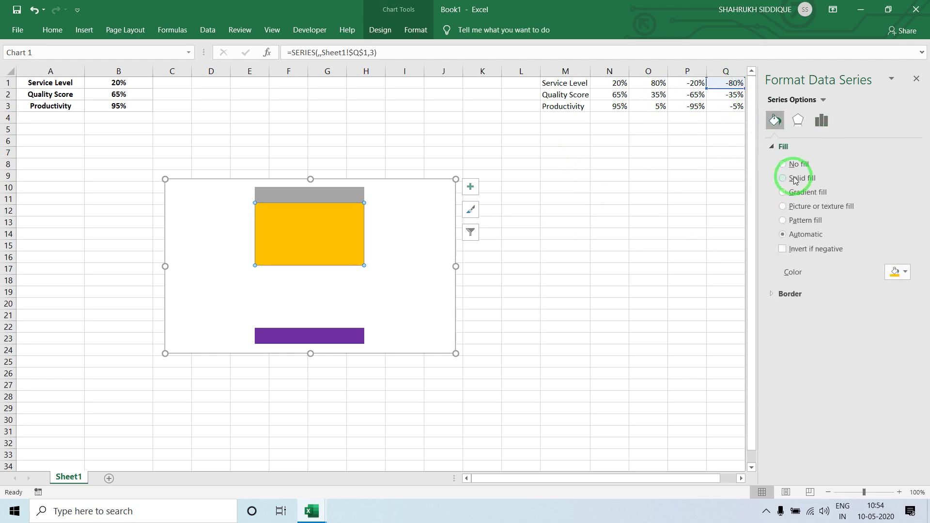
{"action": "left_click", "coordinate": [799, 178]}
{"action": "left_click", "coordinate": [906, 272]}
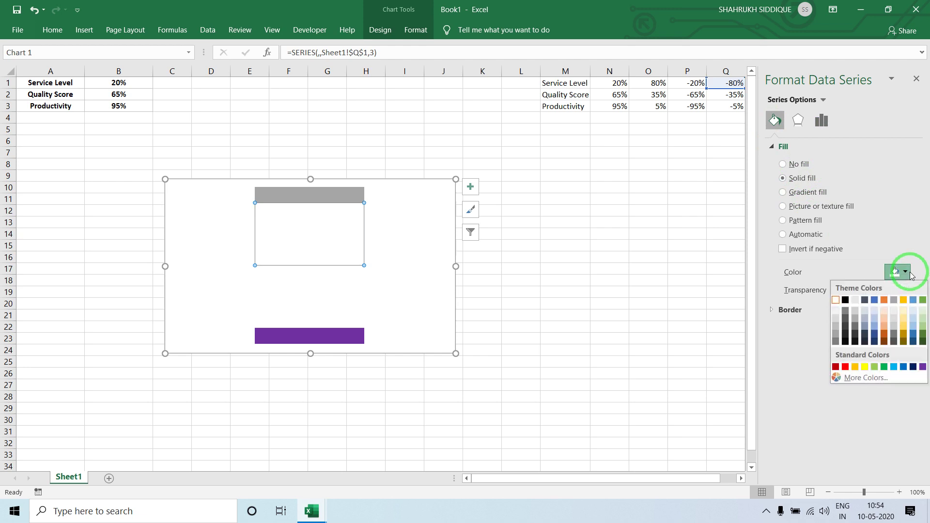
{"action": "left_click", "coordinate": [922, 368]}
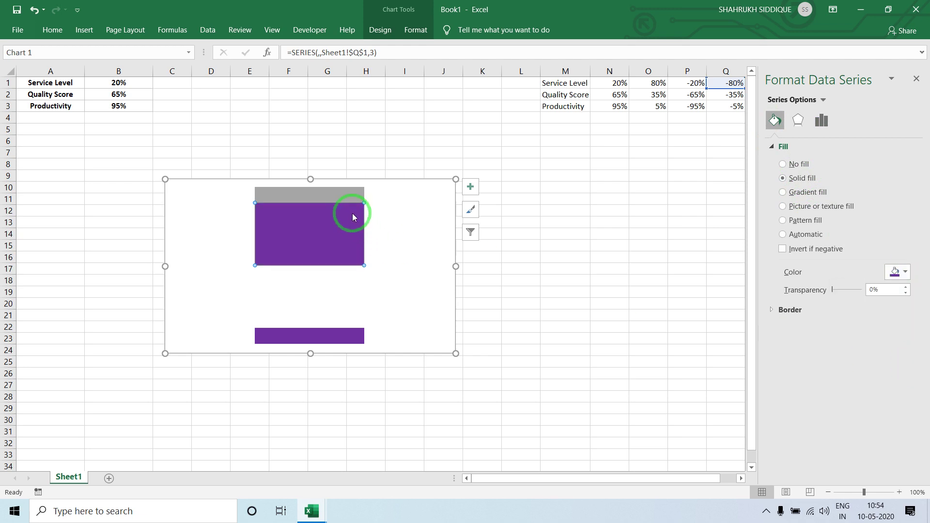
{"action": "left_click", "coordinate": [346, 191]}
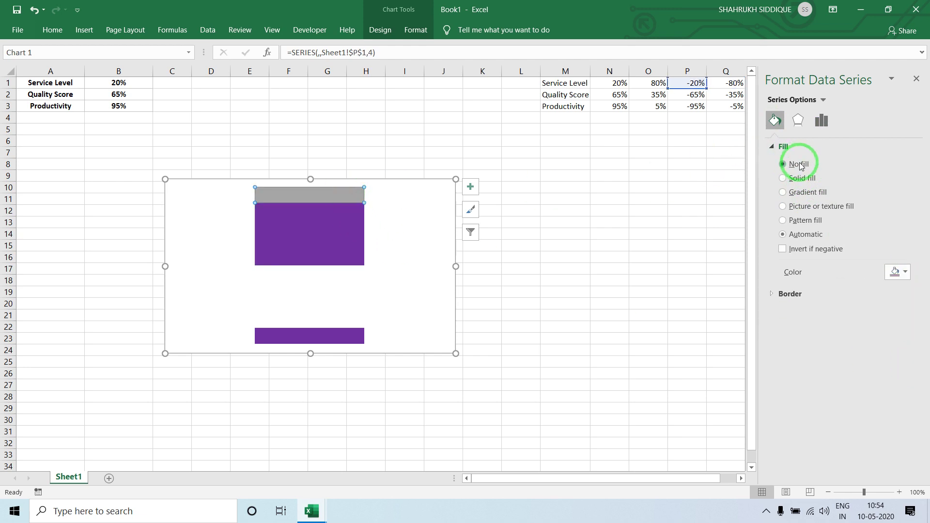
{"action": "left_click", "coordinate": [664, 166]}
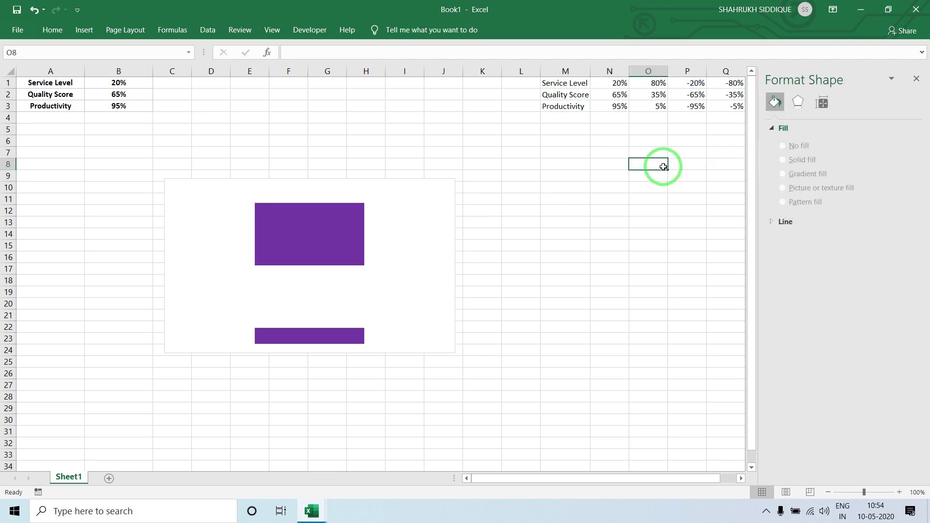
{"action": "left_click", "coordinate": [412, 194]}
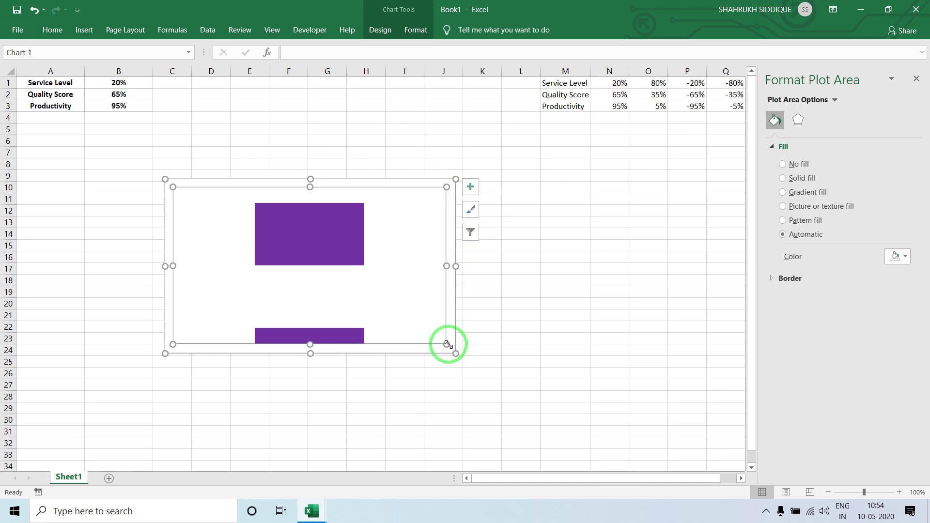
Resize the chart into a narrow, tall rectangle using its corner and side handles
{"action": "left_click", "coordinate": [509, 339]}
{"action": "left_click", "coordinate": [432, 270]}
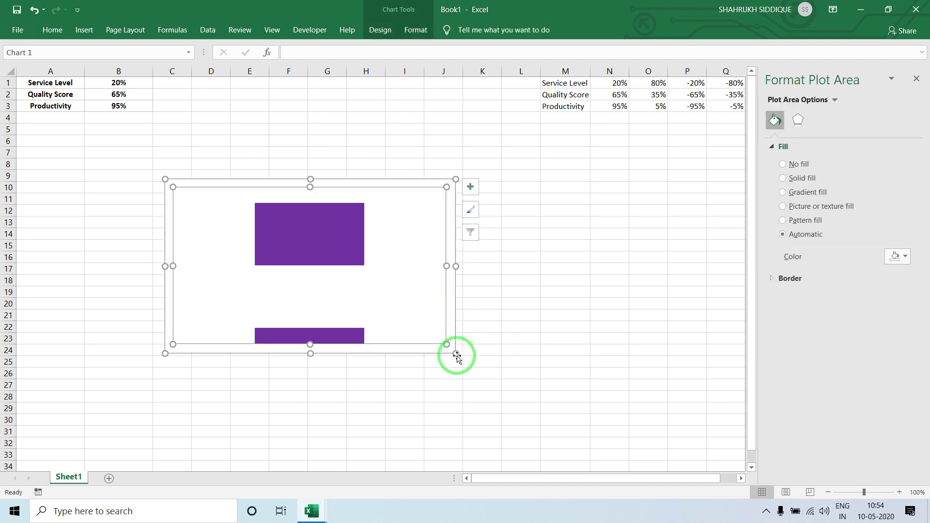
{"action": "left_click_drag", "start_coordinate": [457, 357], "coordinate": [412, 329]}
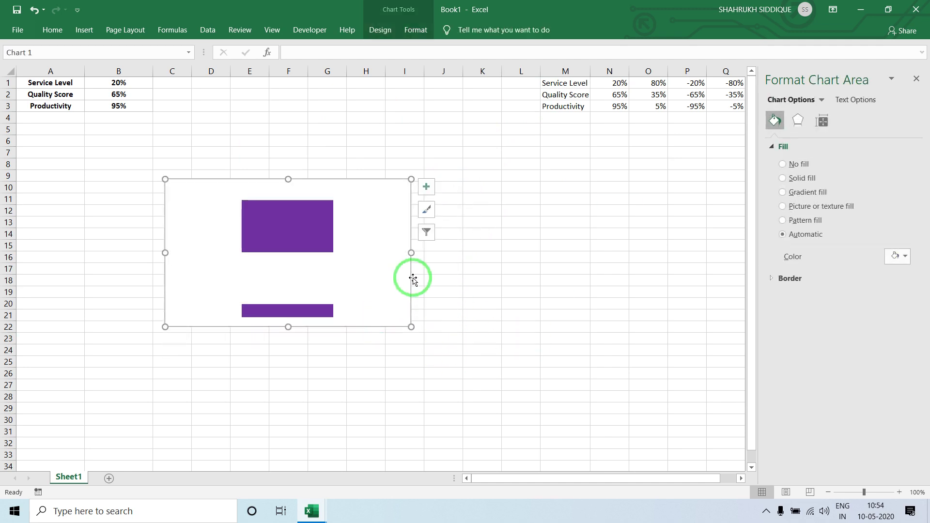
{"action": "left_click_drag", "start_coordinate": [411, 252], "coordinate": [292, 252]}
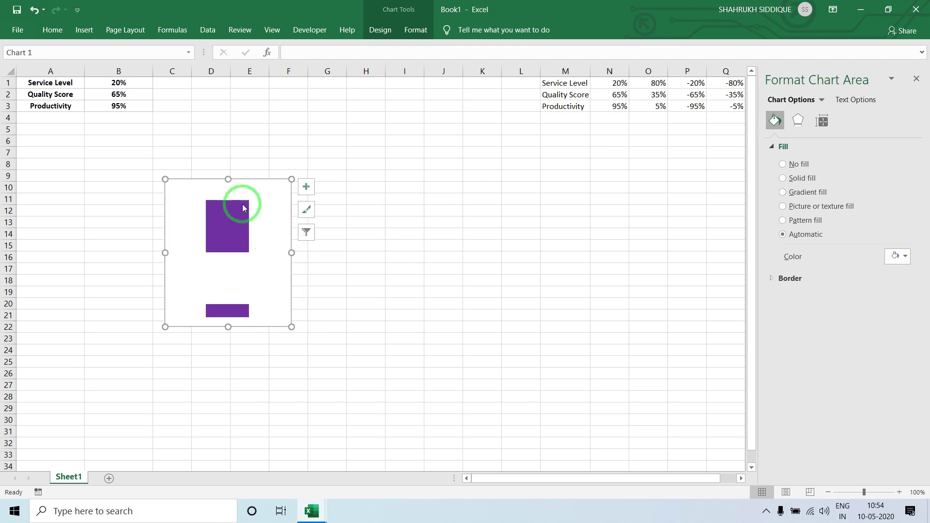
{"action": "left_click_drag", "start_coordinate": [228, 179], "coordinate": [227, 152]}
Stretch the plot area's corners and edges out to fill the chart
{"action": "left_click", "coordinate": [257, 172]}
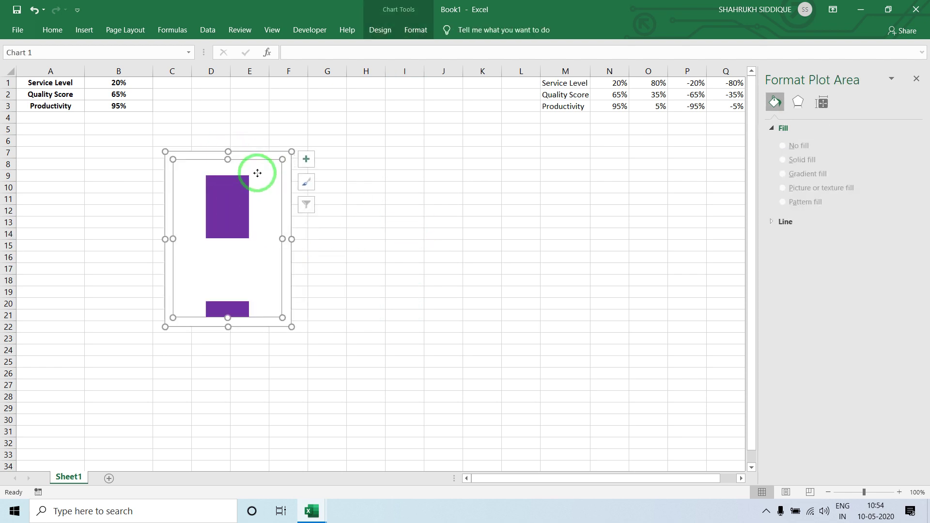
{"action": "left_click_drag", "start_coordinate": [282, 159], "coordinate": [291, 150]}
{"action": "left_click_drag", "start_coordinate": [175, 152], "coordinate": [168, 153]}
{"action": "left_click_drag", "start_coordinate": [169, 318], "coordinate": [166, 327]}
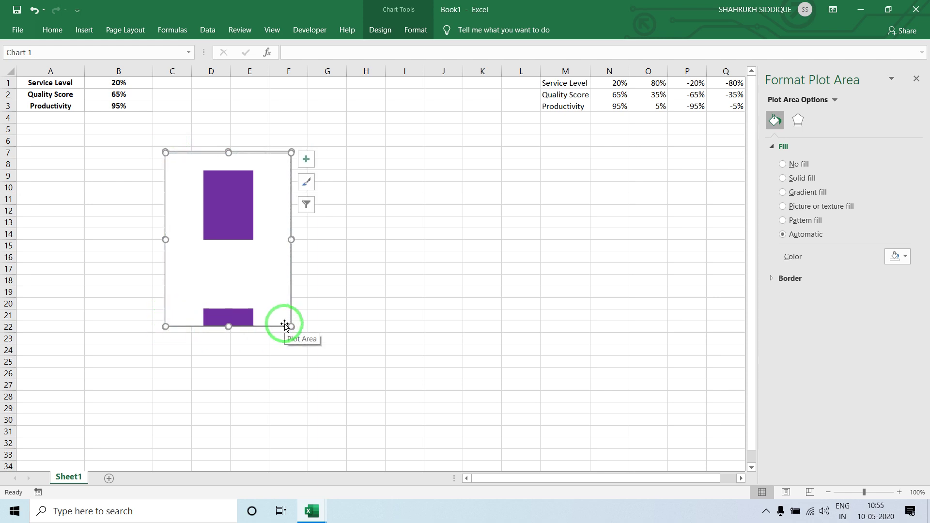
{"action": "left_click_drag", "start_coordinate": [285, 325], "coordinate": [286, 318]}
{"action": "left_click_drag", "start_coordinate": [227, 316], "coordinate": [228, 326]}
Check the layout, nudge the plot area's top edge, then select the whole chart
{"action": "left_click", "coordinate": [370, 260]}
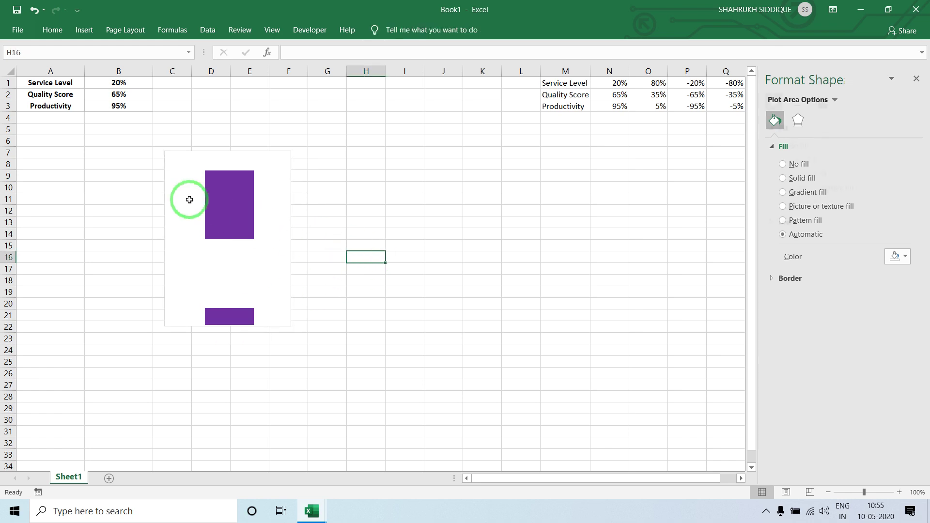
{"action": "left_click", "coordinate": [187, 190]}
{"action": "left_click", "coordinate": [252, 153]}
{"action": "left_click", "coordinate": [261, 153]}
{"action": "left_click", "coordinate": [261, 160]}
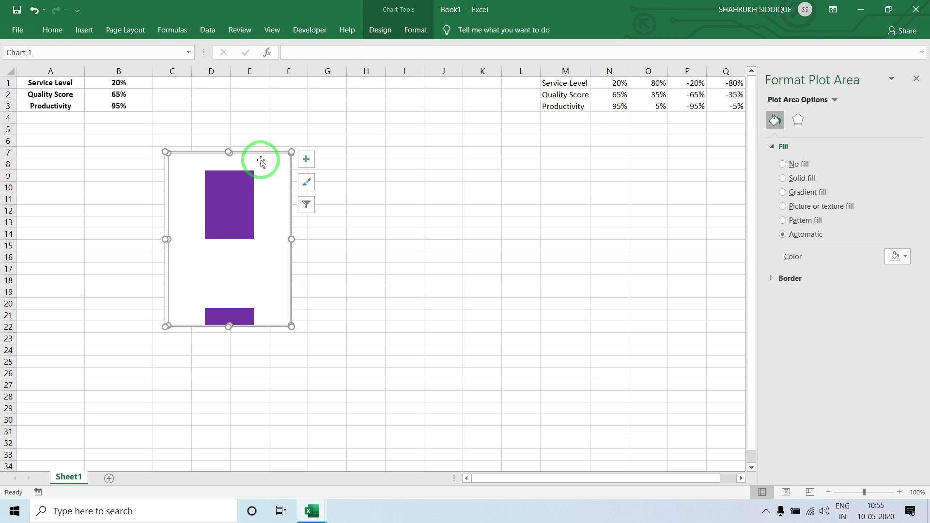
{"action": "left_click_drag", "start_coordinate": [339, 145], "coordinate": [373, 145]}
{"action": "left_click", "coordinate": [257, 167]}
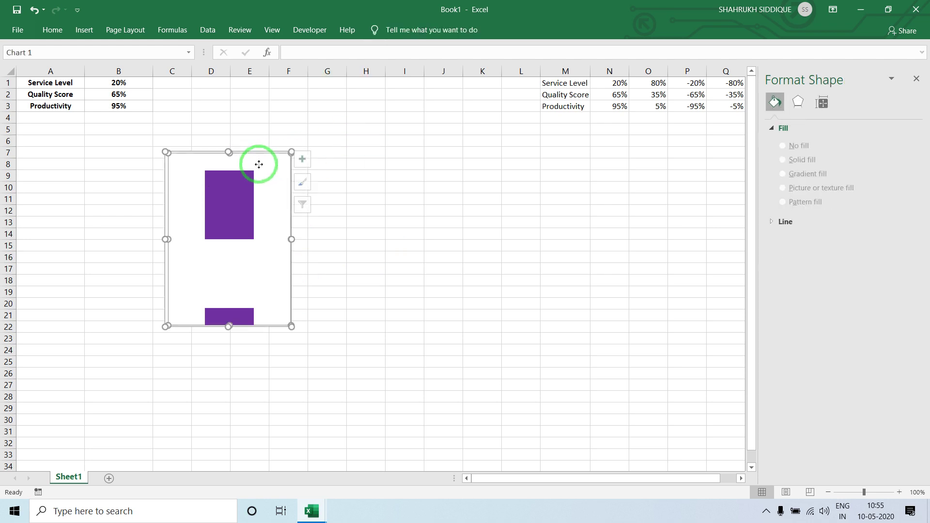
{"action": "left_click", "coordinate": [179, 168]}
{"action": "left_click_drag", "start_coordinate": [166, 153], "coordinate": [165, 154]}
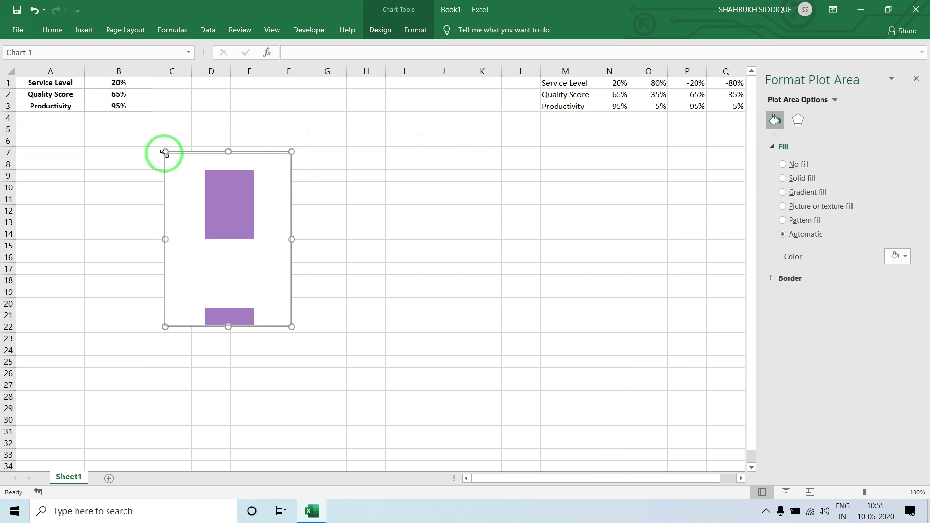
{"action": "left_click", "coordinate": [201, 156]}
{"action": "left_click", "coordinate": [276, 118]}
{"action": "left_click", "coordinate": [212, 157]}
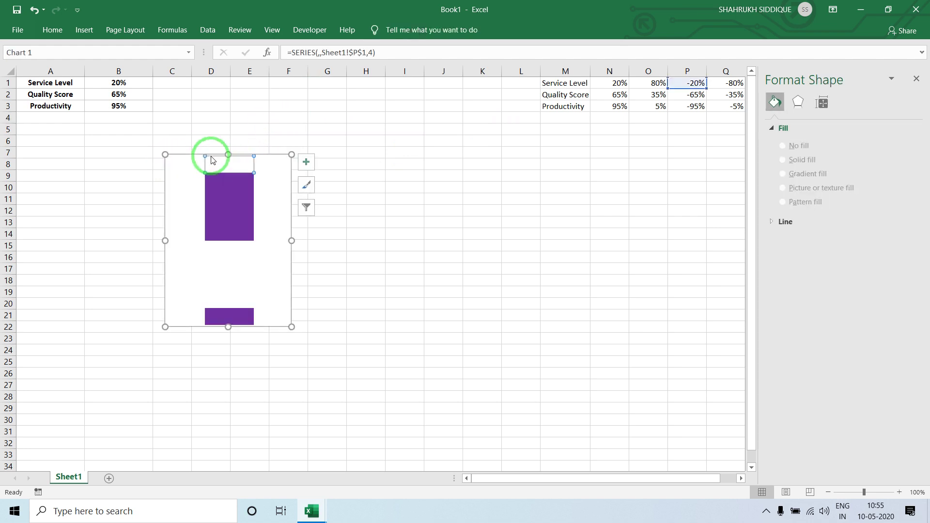
{"action": "left_click", "coordinate": [180, 156]}
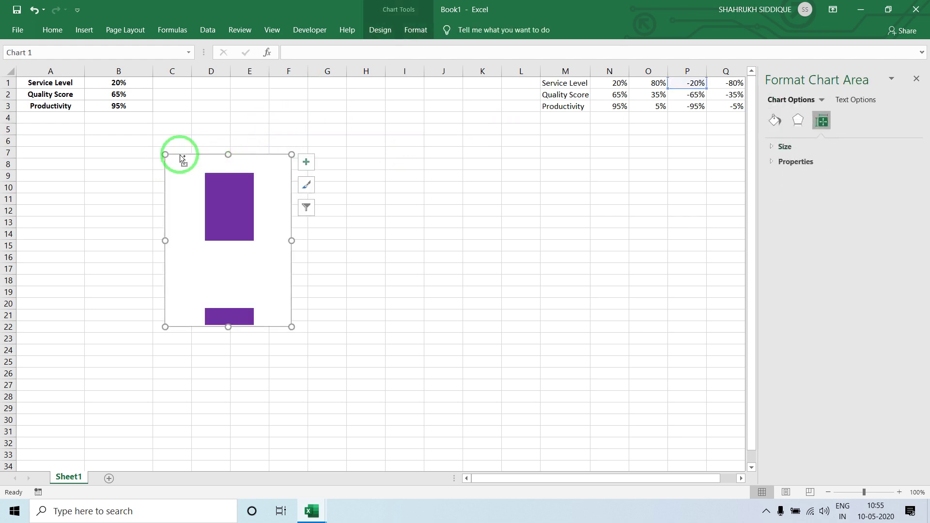
Paste a copy of the chart at G7 and set its data range to N2:Q2
{"action": "left_click", "coordinate": [338, 157]}
{"action": "key", "text": "ctrl+v"}
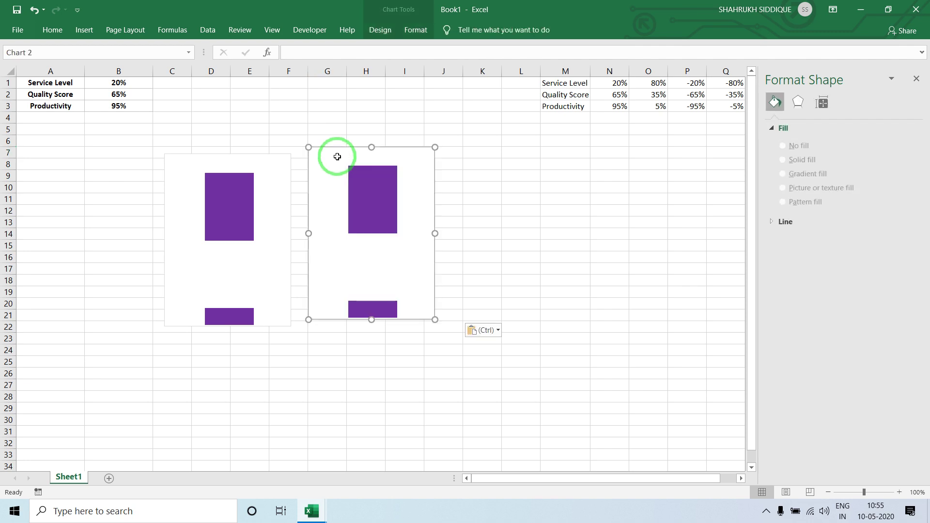
{"action": "right_click", "coordinate": [397, 179]}
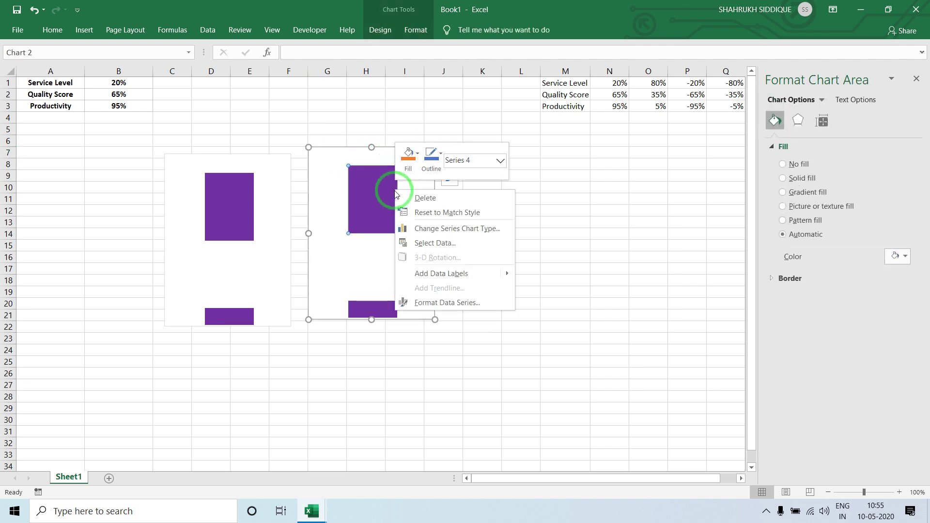
{"action": "left_click", "coordinate": [440, 241]}
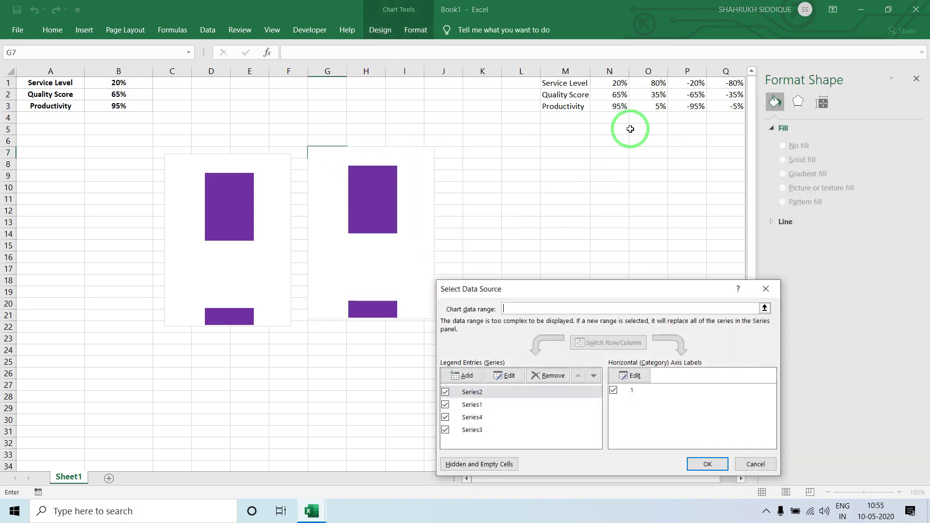
{"action": "left_click_drag", "start_coordinate": [606, 95], "coordinate": [724, 97]}
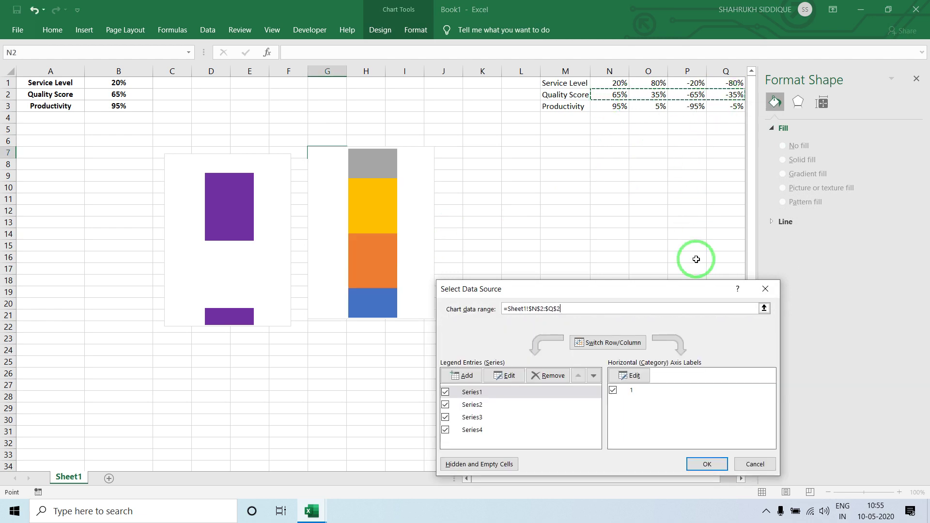
{"action": "left_click", "coordinate": [706, 460]}
{"action": "left_click", "coordinate": [917, 78]}
Select the first chart, then the second chart
{"action": "left_click", "coordinate": [245, 166]}
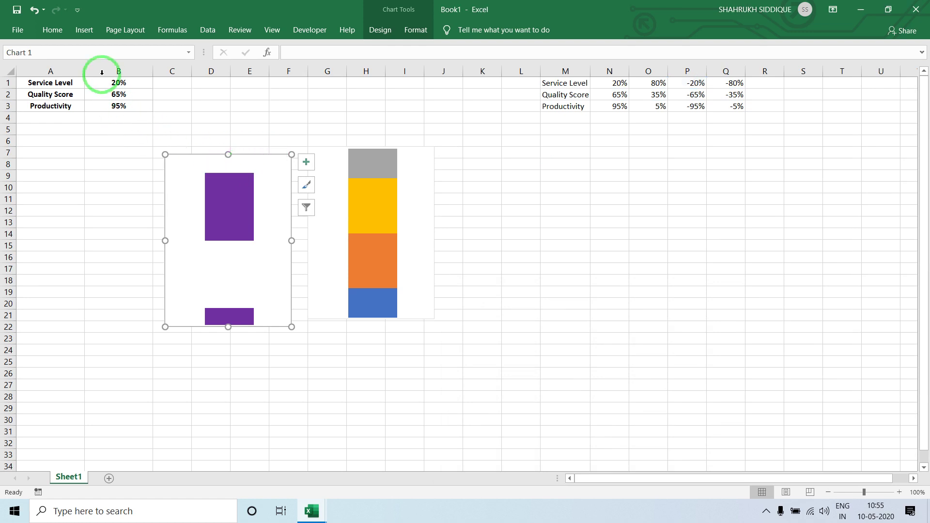
{"action": "left_click", "coordinate": [54, 31]}
{"action": "left_click", "coordinate": [364, 141]}
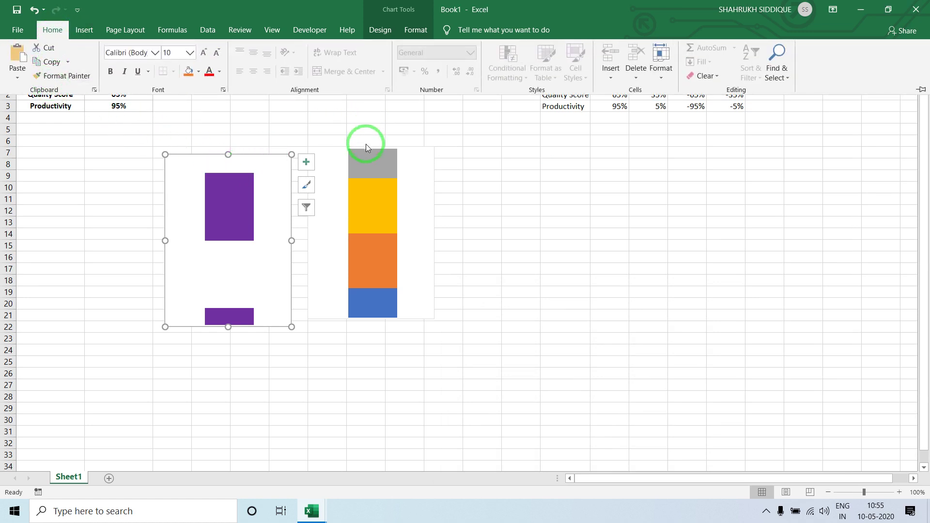
{"action": "left_click", "coordinate": [401, 146]}
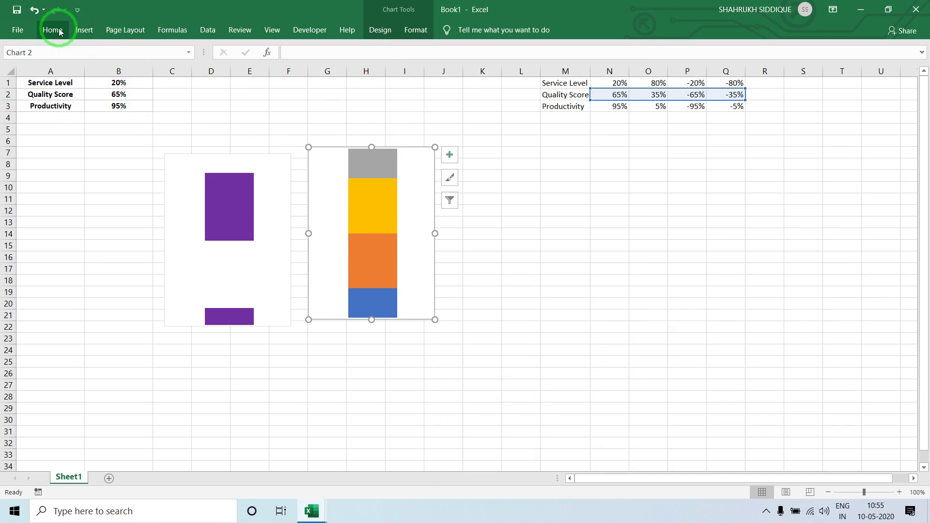
Paste the first chart's formatting onto the second chart via Paste Special, then nudge it down
{"action": "left_click", "coordinate": [52, 30]}
{"action": "left_click", "coordinate": [22, 77]}
{"action": "left_click", "coordinate": [37, 124]}
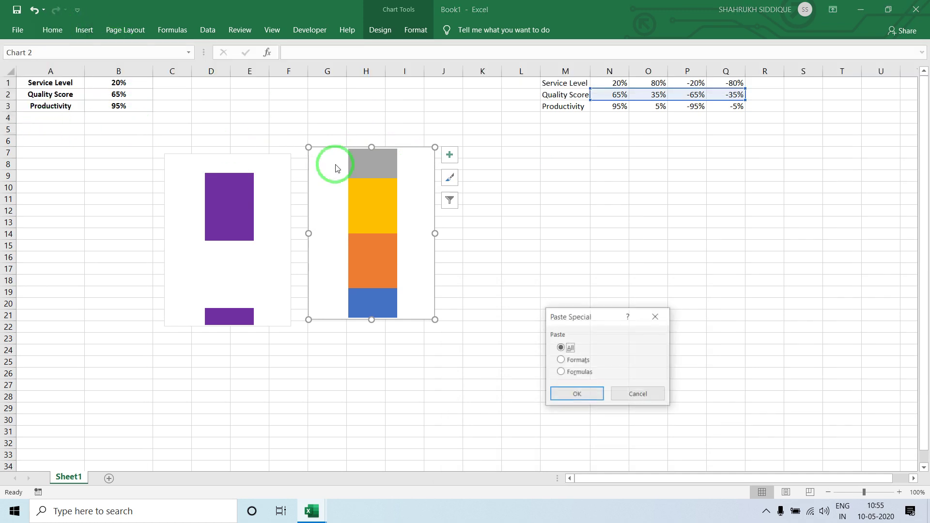
{"action": "double_click", "coordinate": [575, 363]}
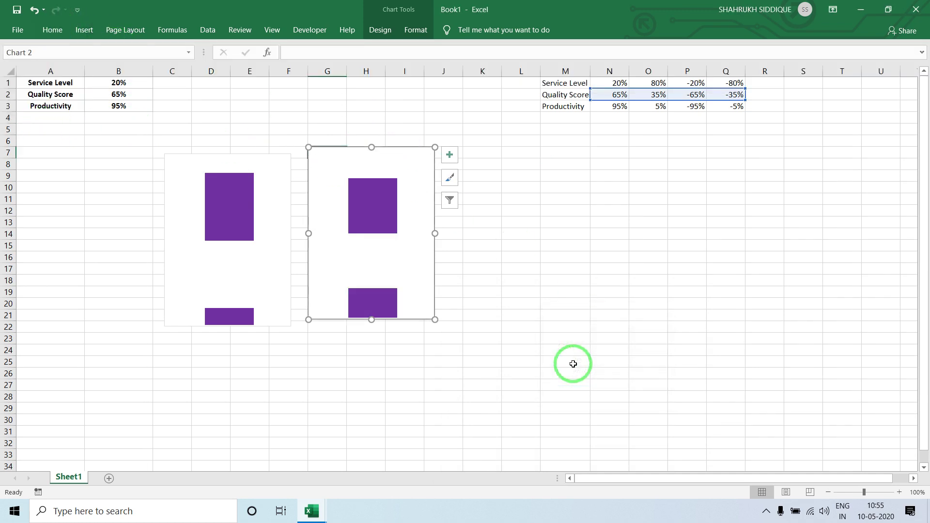
{"action": "left_click", "coordinate": [574, 363]}
{"action": "left_click_drag", "start_coordinate": [408, 152], "coordinate": [409, 160]}
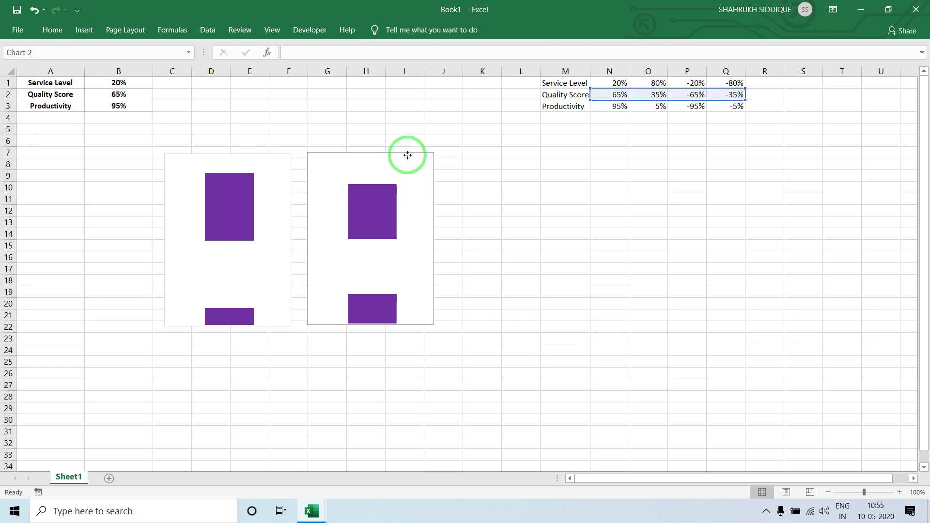
Recolour the second chart's bottom and top bar series gold
{"action": "left_click", "coordinate": [383, 306]}
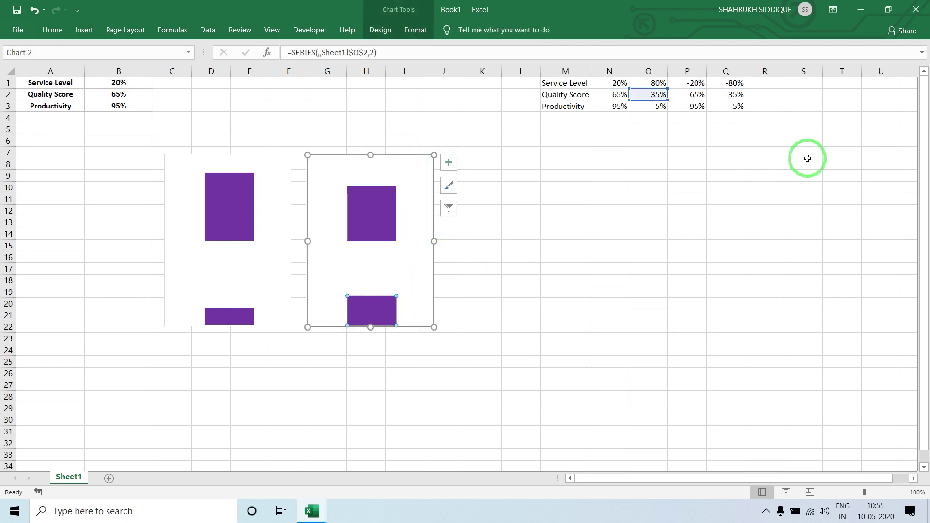
{"action": "right_click", "coordinate": [385, 314]}
{"action": "left_click", "coordinate": [439, 422]}
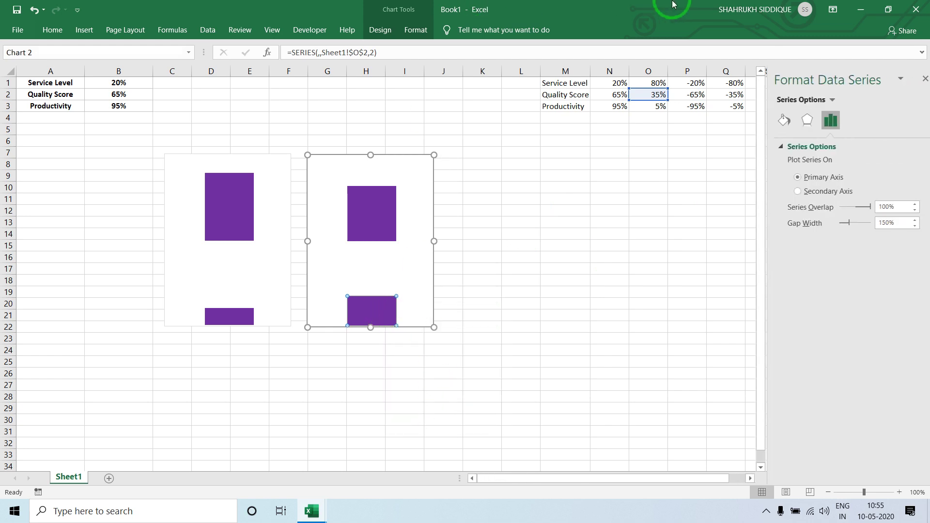
{"action": "left_click", "coordinate": [775, 120]}
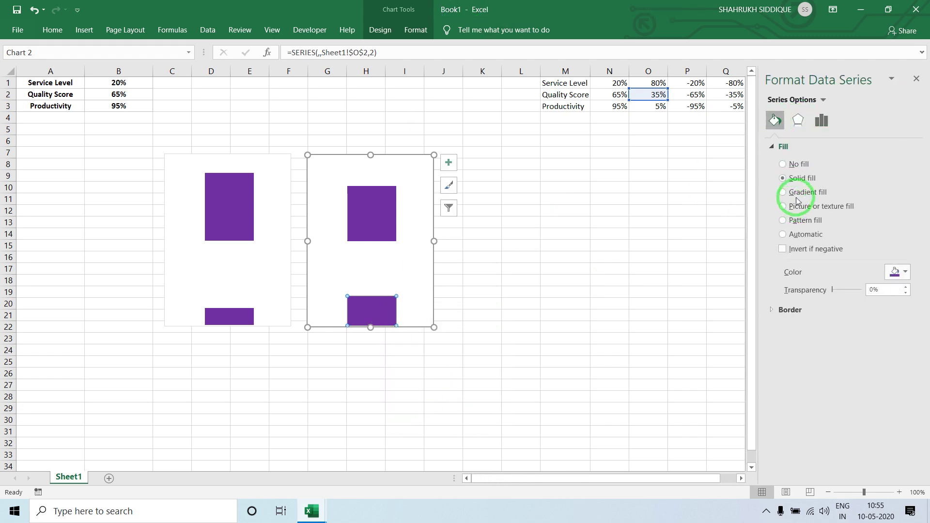
{"action": "left_click", "coordinate": [897, 272]}
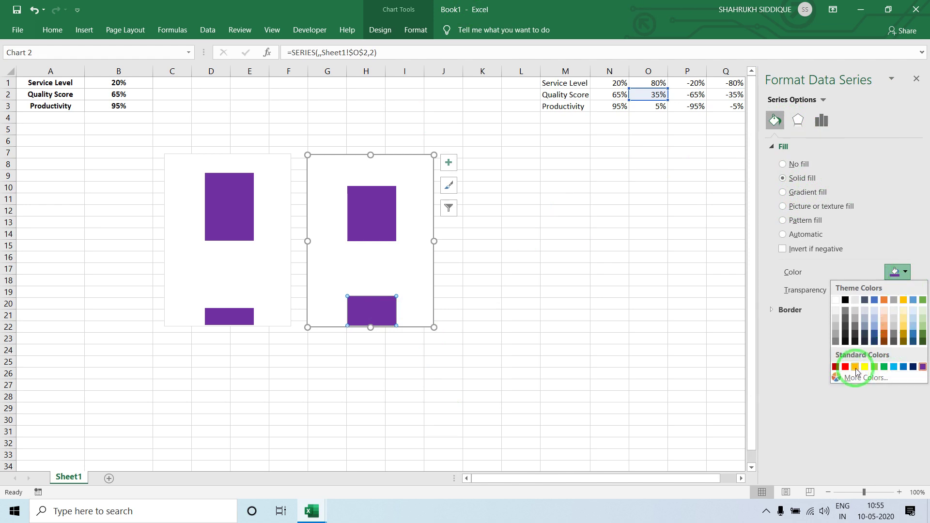
{"action": "left_click", "coordinate": [856, 368]}
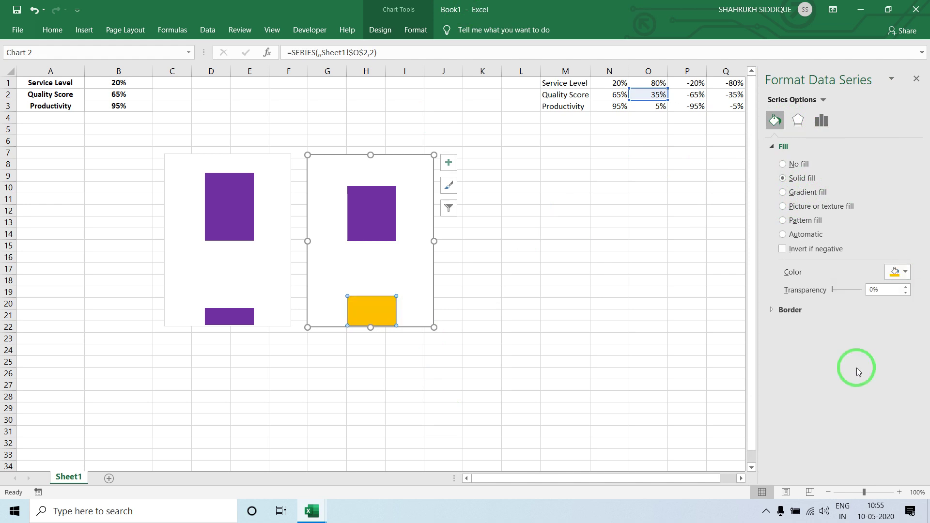
{"action": "left_click", "coordinate": [379, 203]}
{"action": "left_click", "coordinate": [897, 272]}
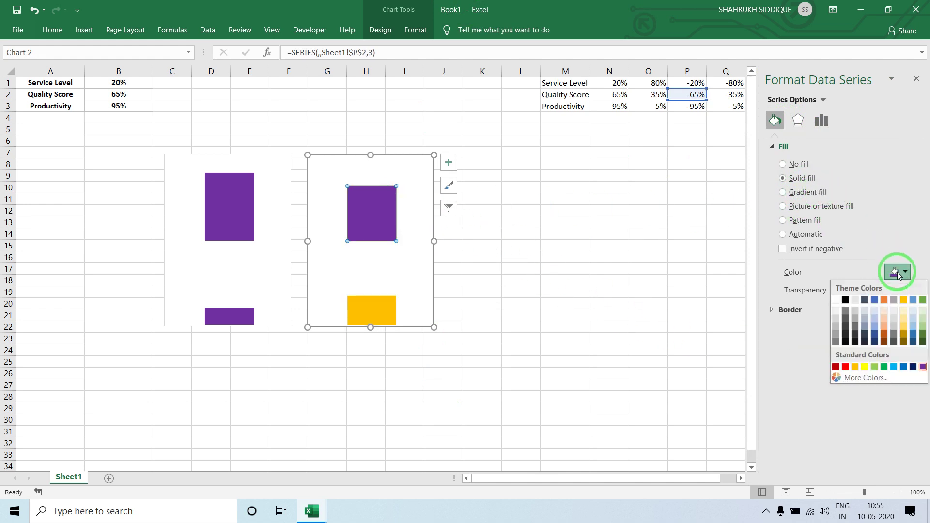
{"action": "left_click", "coordinate": [856, 366]}
{"action": "left_click", "coordinate": [598, 280]}
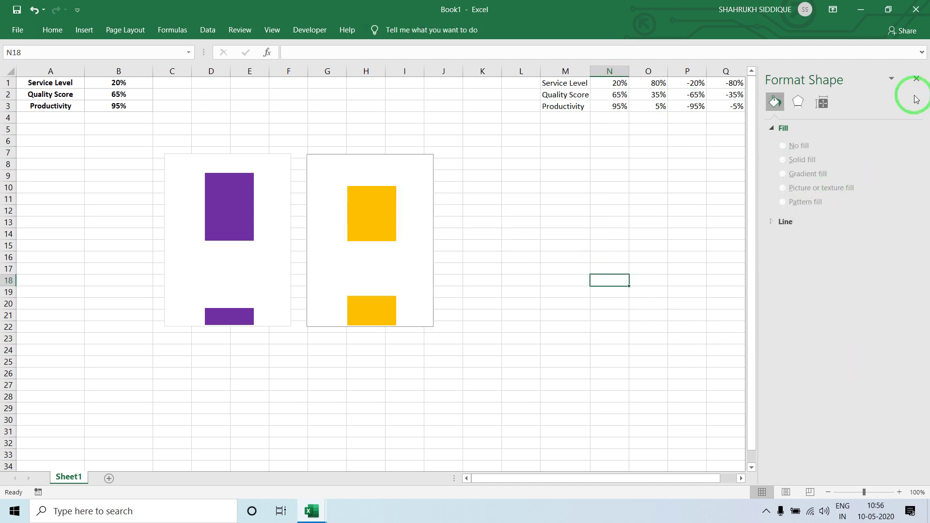
{"action": "left_click", "coordinate": [917, 79]}
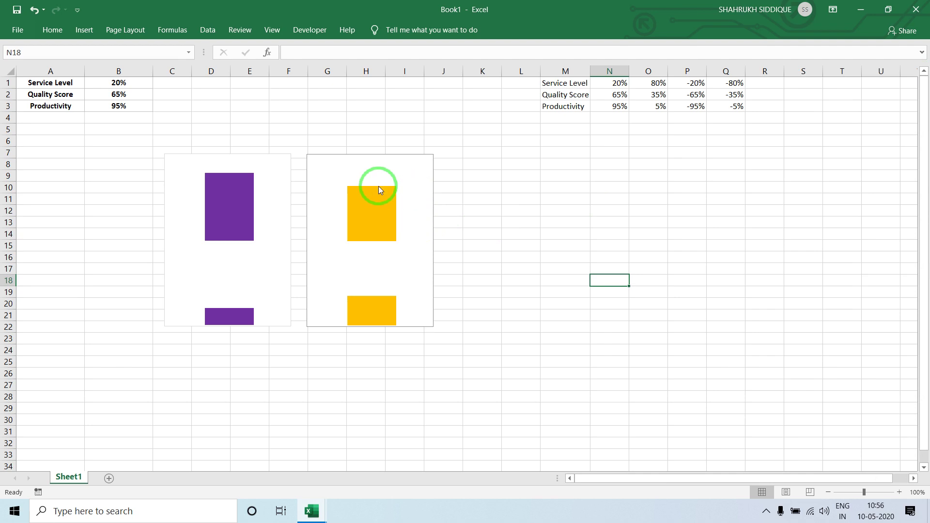
Select empty cell K7, then switch to the Hour-Glass-Chart-in-Excel workbook and back
{"action": "left_click", "coordinate": [481, 149]}
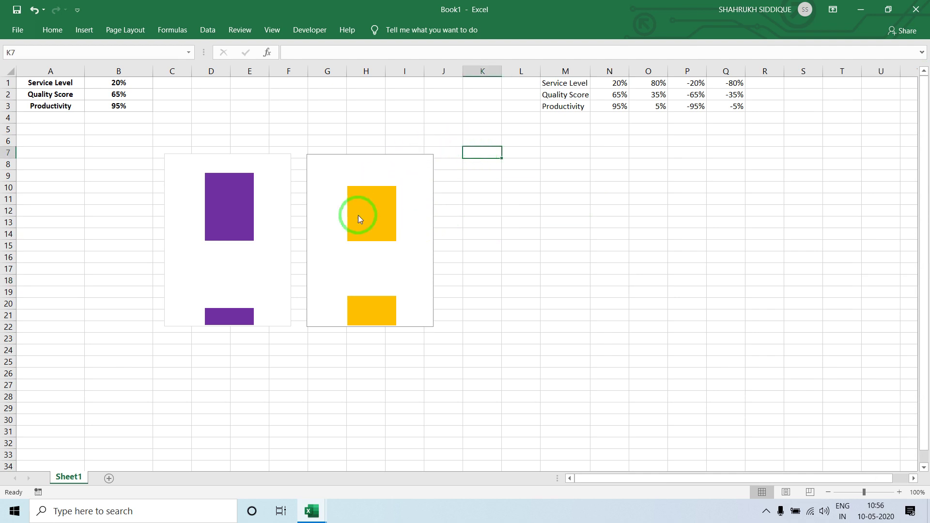
{"action": "key", "text": "alt+Tab"}
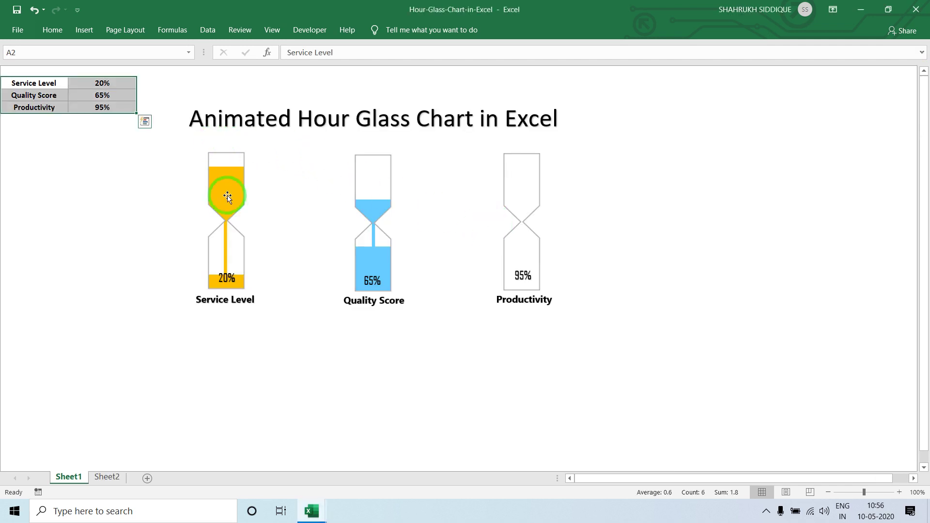
{"action": "key", "text": "alt+Tab"}
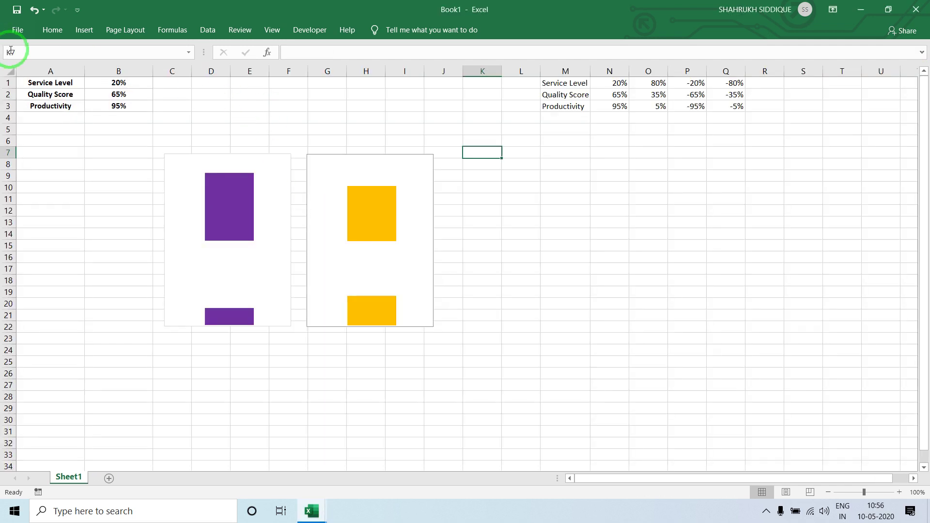
Launch PowerPoint by searching 'PO' in Windows search
{"action": "key", "text": "super"}
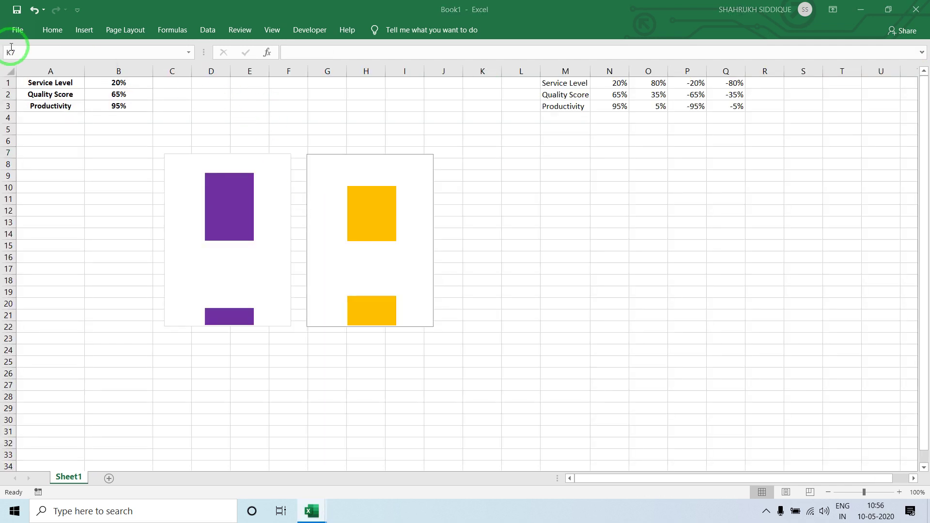
{"action": "type", "text": "PO"}
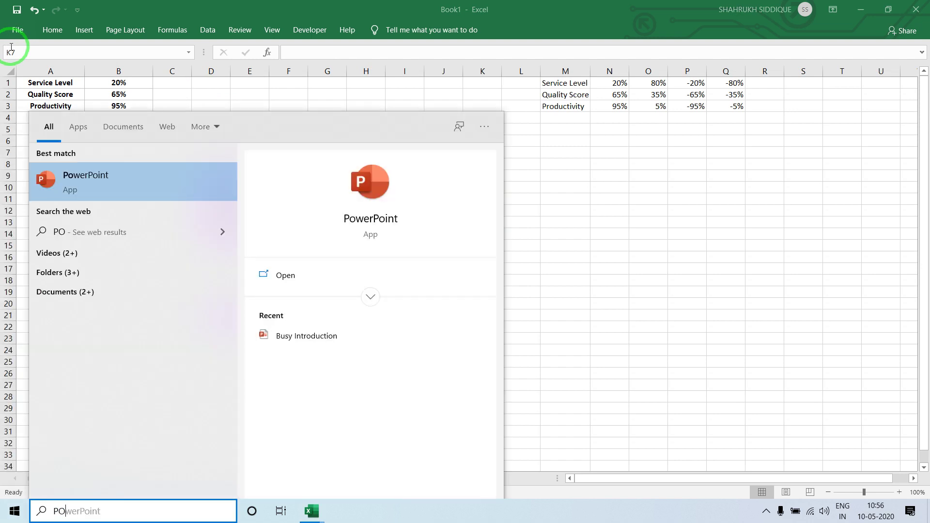
{"action": "key", "text": "Return"}
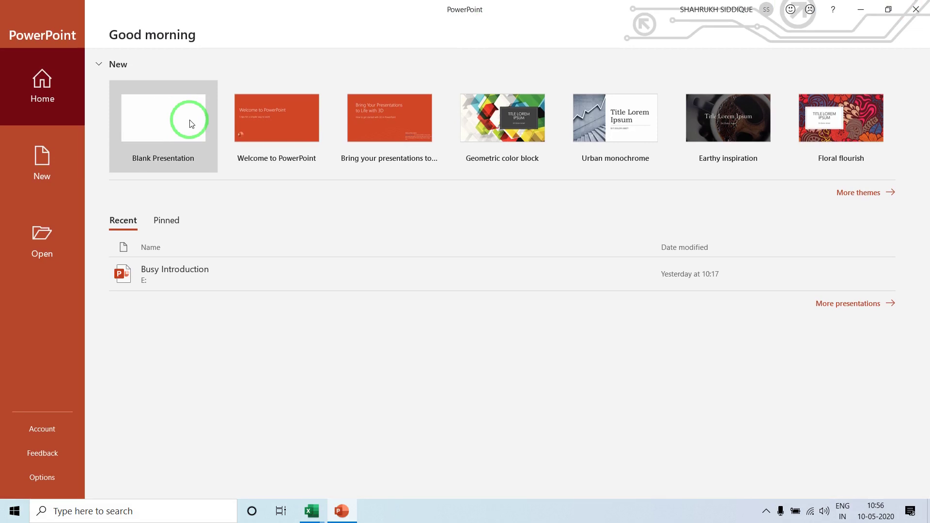
Start a blank presentation and add a blank second slide
{"action": "left_click", "coordinate": [192, 124]}
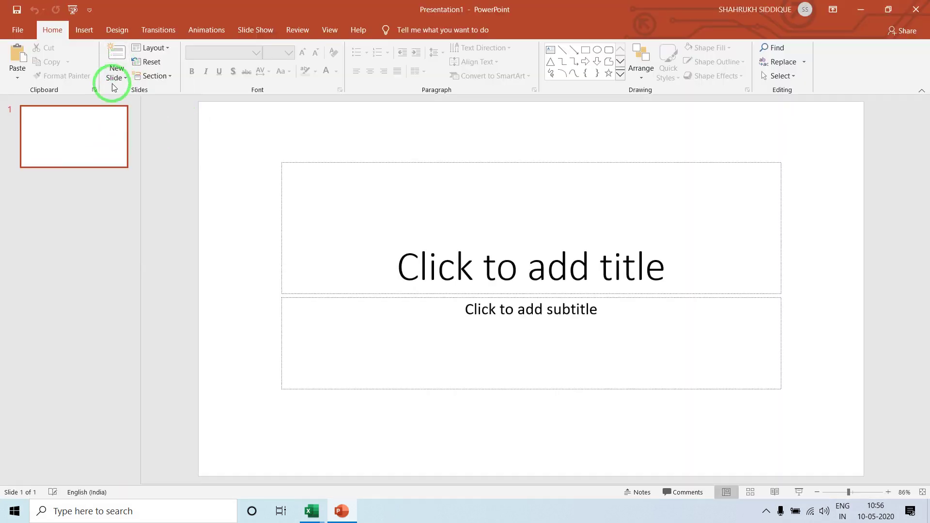
{"action": "left_click", "coordinate": [115, 83]}
{"action": "left_click", "coordinate": [132, 225]}
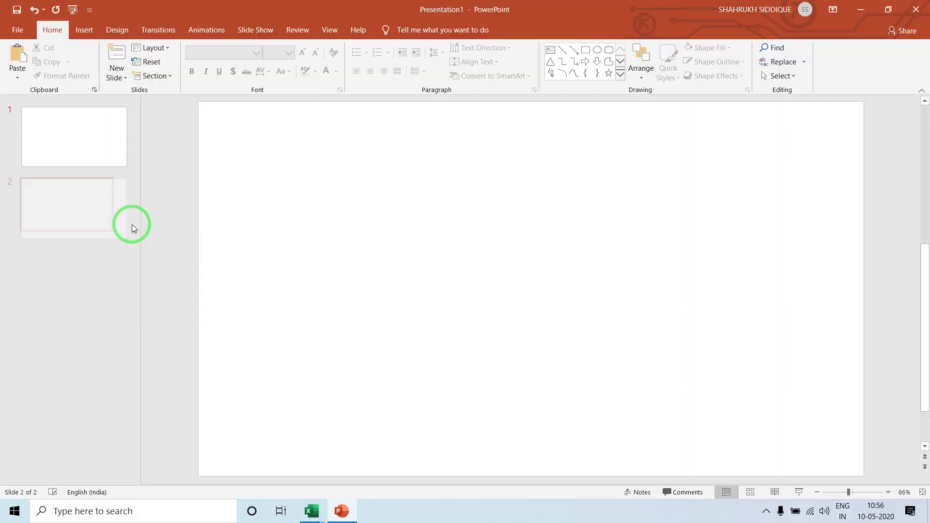
Draw a block arrow shape and rotate it 90° to point down
{"action": "left_click", "coordinate": [80, 30]}
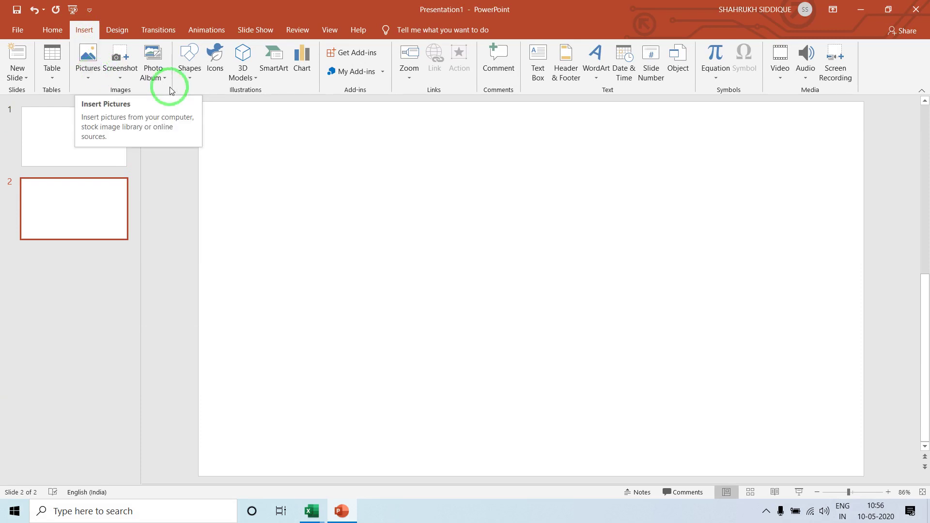
{"action": "left_click", "coordinate": [185, 78]}
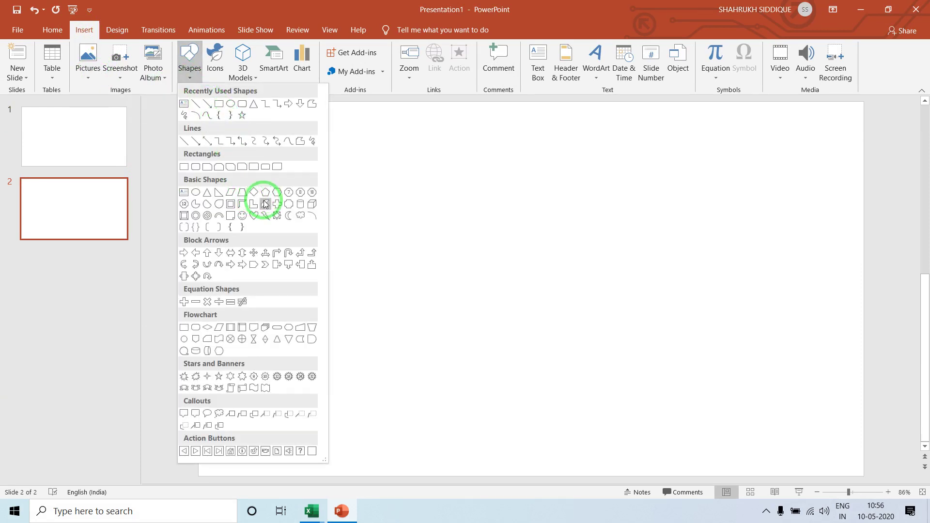
{"action": "left_click", "coordinate": [267, 258]}
{"action": "left_click_drag", "start_coordinate": [436, 224], "coordinate": [381, 198]}
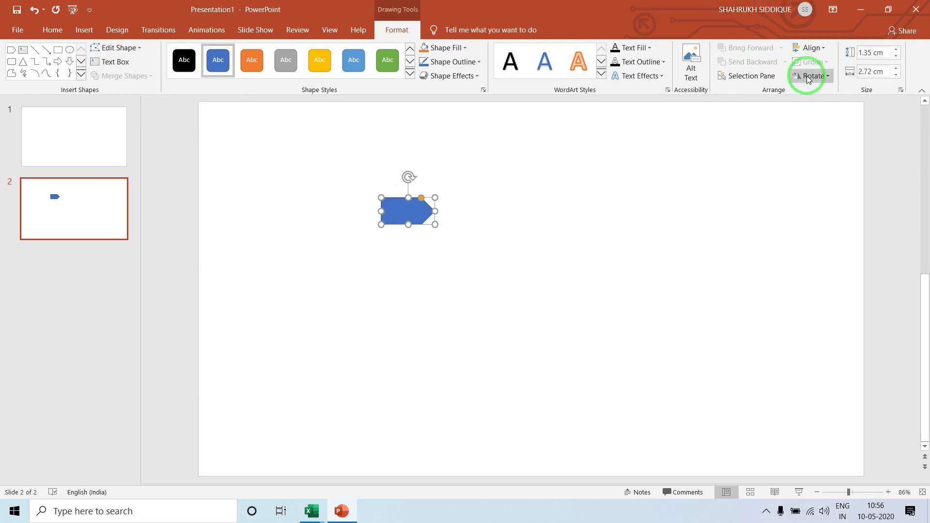
{"action": "left_click", "coordinate": [810, 76]}
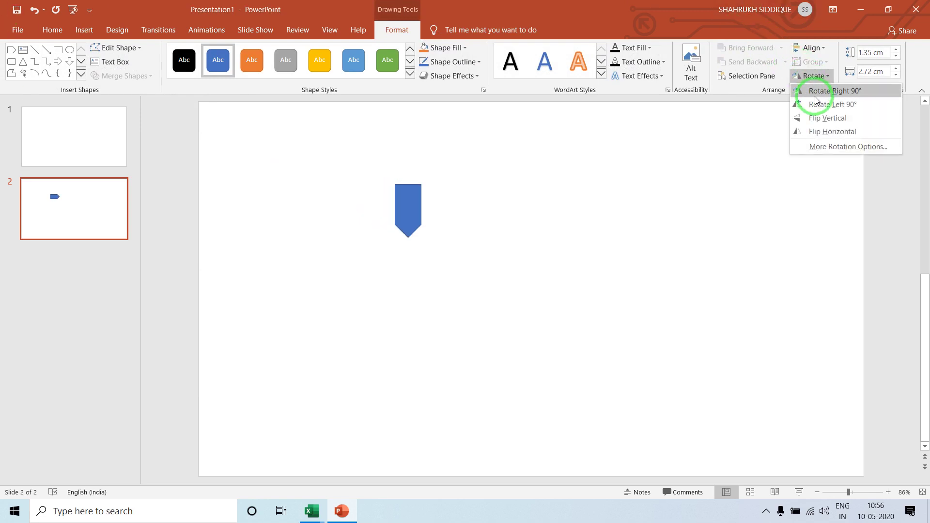
{"action": "left_click", "coordinate": [816, 97]}
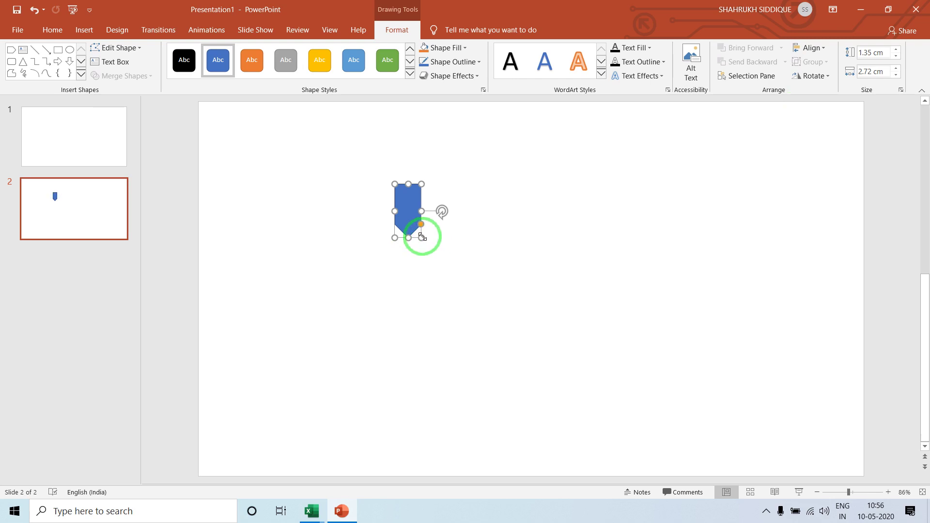
Duplicate the arrow below the original and flip the copy vertically
{"action": "mouse_move", "coordinate": [424, 242]}
{"action": "left_mouse_down"}
{"action": "mouse_move", "coordinate": [416, 224]}
{"action": "mouse_move", "coordinate": [410, 272]}
{"action": "left_mouse_up"}
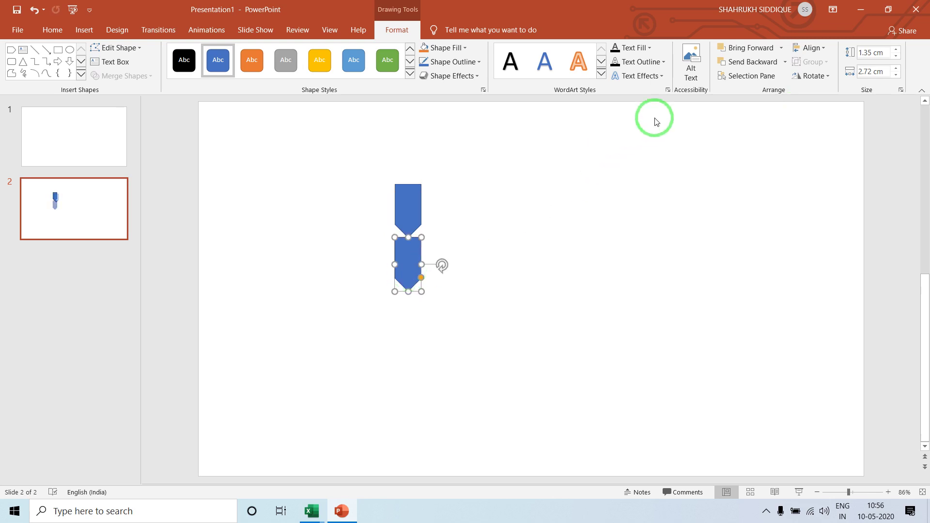
{"action": "left_click", "coordinate": [814, 76]}
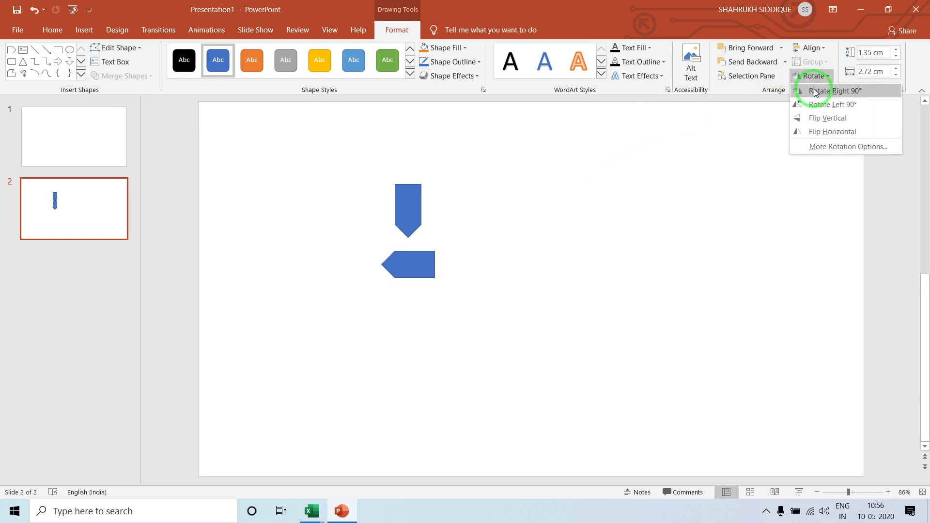
{"action": "left_click", "coordinate": [815, 118]}
{"action": "left_click", "coordinate": [706, 170]}
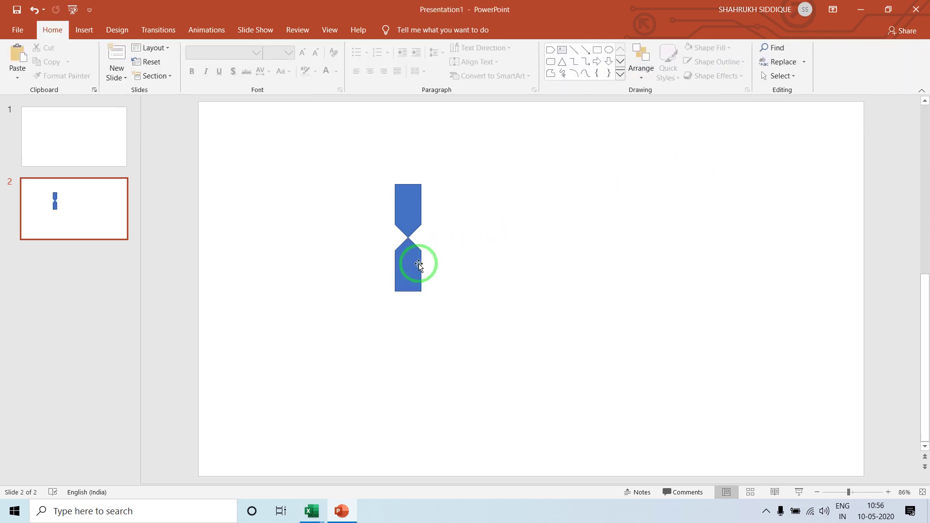
{"action": "left_click", "coordinate": [412, 268]}
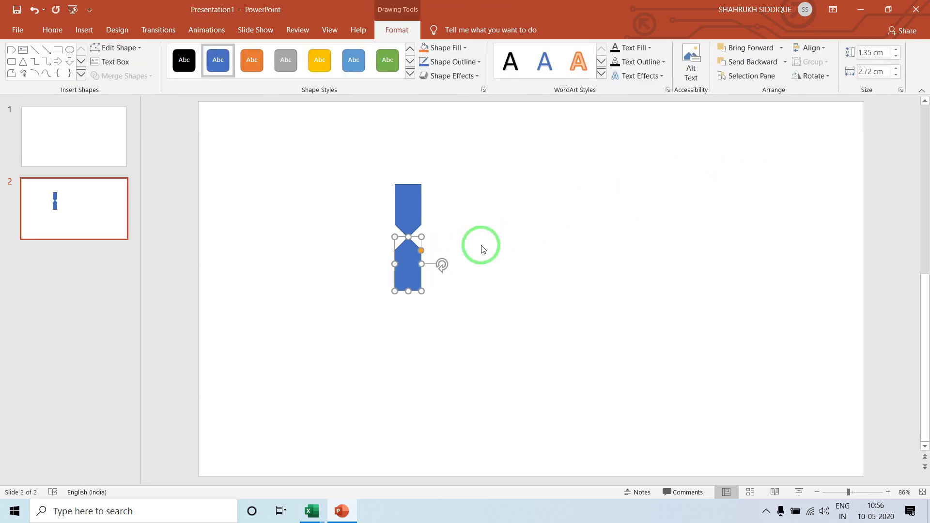
{"action": "left_click", "coordinate": [482, 248]}
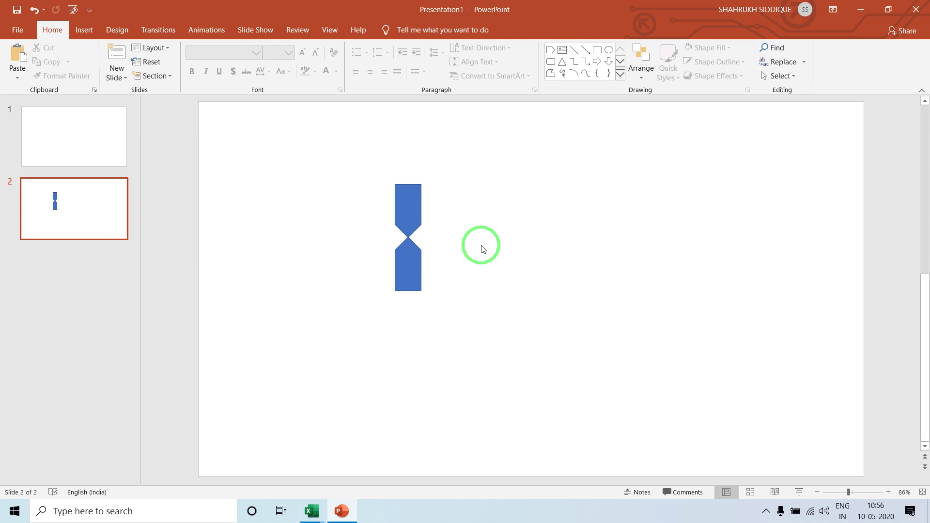
{"action": "left_click", "coordinate": [91, 31]}
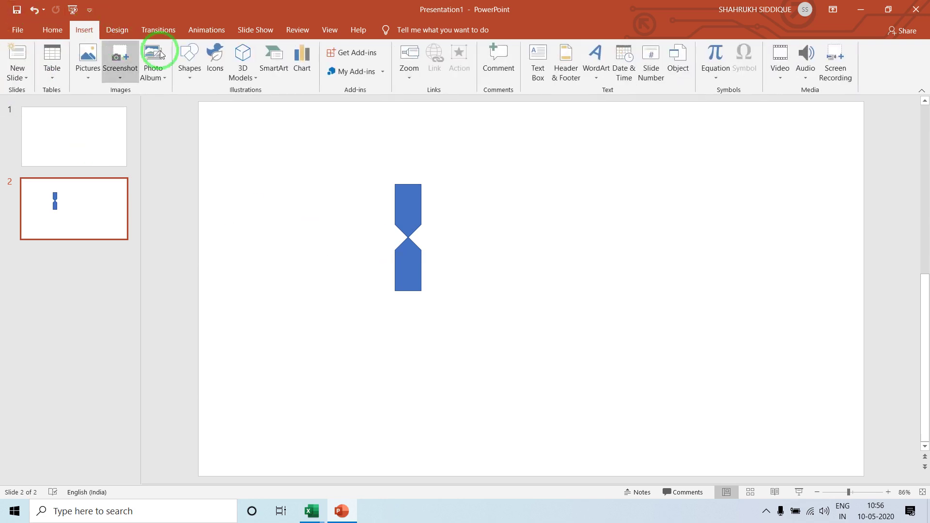
Draw a large rectangle to the right of the hourglass
{"action": "left_click", "coordinate": [190, 65]}
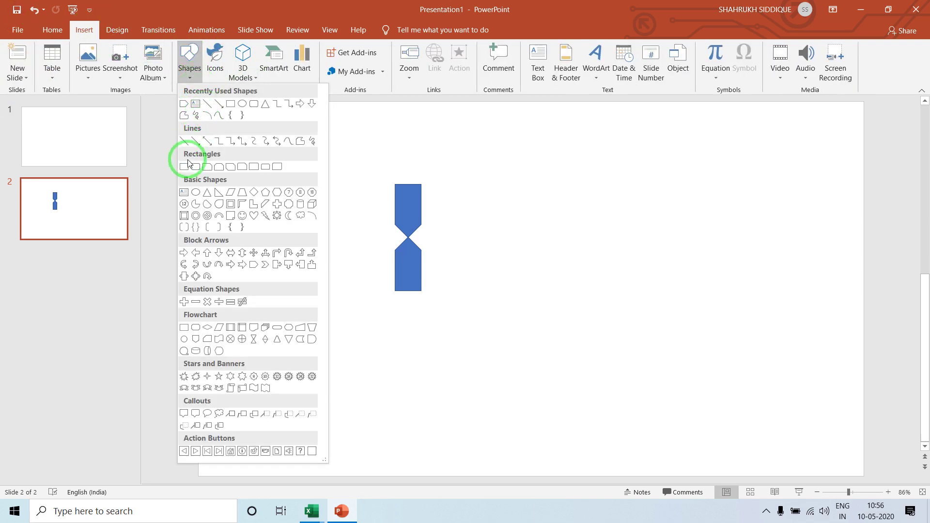
{"action": "left_click", "coordinate": [186, 170]}
{"action": "mouse_move", "coordinate": [453, 174]}
{"action": "left_mouse_down"}
{"action": "mouse_move", "coordinate": [519, 299]}
{"action": "mouse_move", "coordinate": [567, 312]}
{"action": "left_mouse_up"}
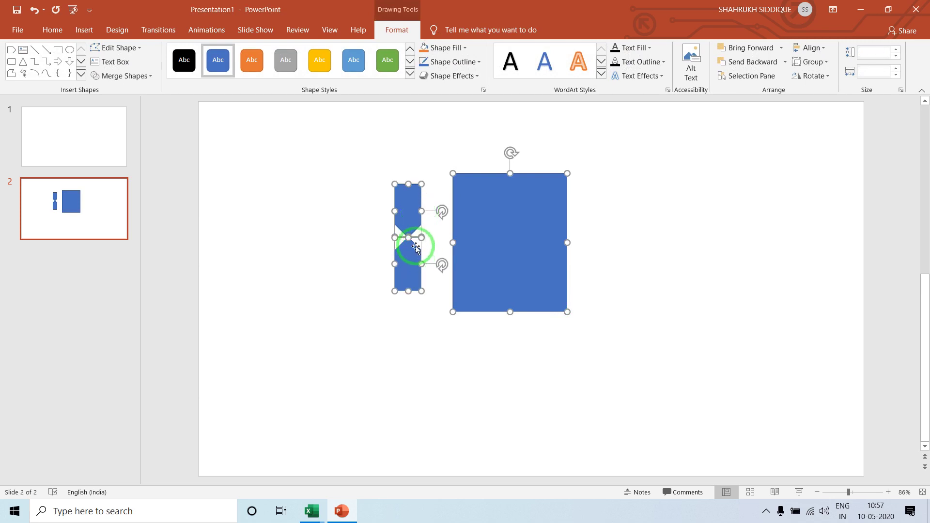
{"action": "left_click_drag", "start_coordinate": [415, 237], "coordinate": [441, 238]}
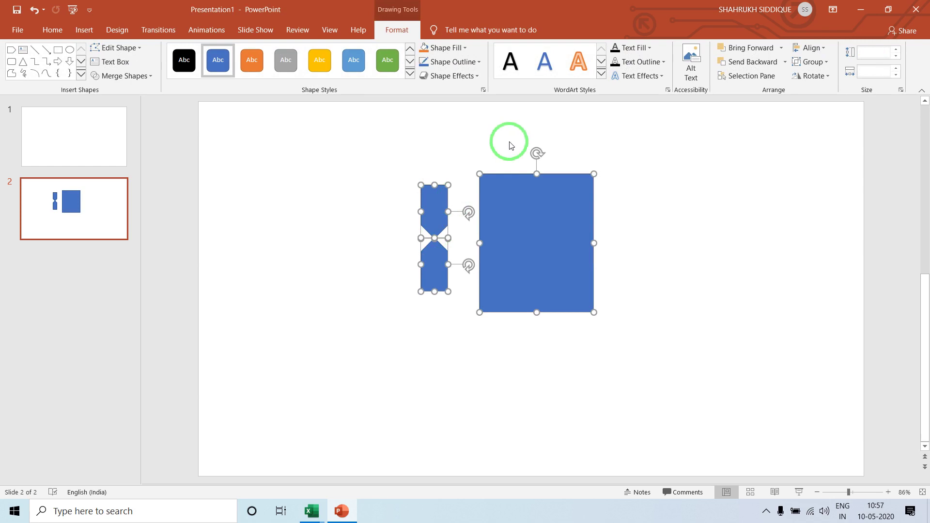
{"action": "left_click", "coordinate": [454, 197]}
{"action": "left_click", "coordinate": [435, 198]}
{"action": "left_click", "coordinate": [432, 260]}
Send the rectangle to the back and move both hourglass halves onto its centre
{"action": "right_click", "coordinate": [507, 215]}
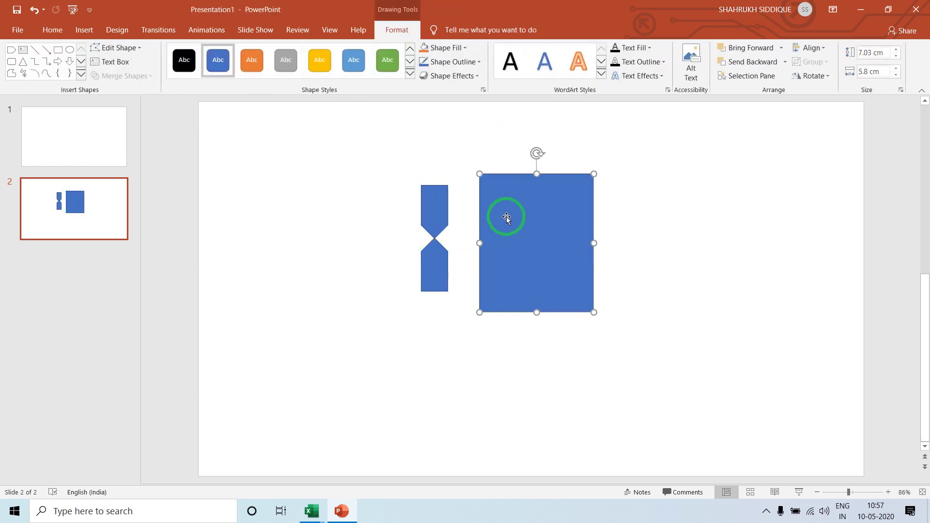
{"action": "left_click", "coordinate": [543, 345]}
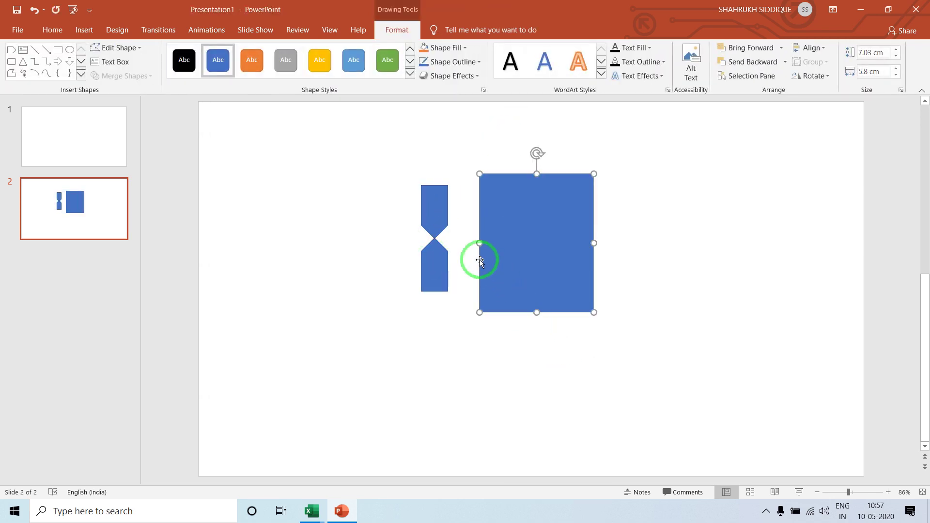
{"action": "left_click", "coordinate": [431, 219]}
{"action": "left_click", "coordinate": [434, 249], "text": "shift"}
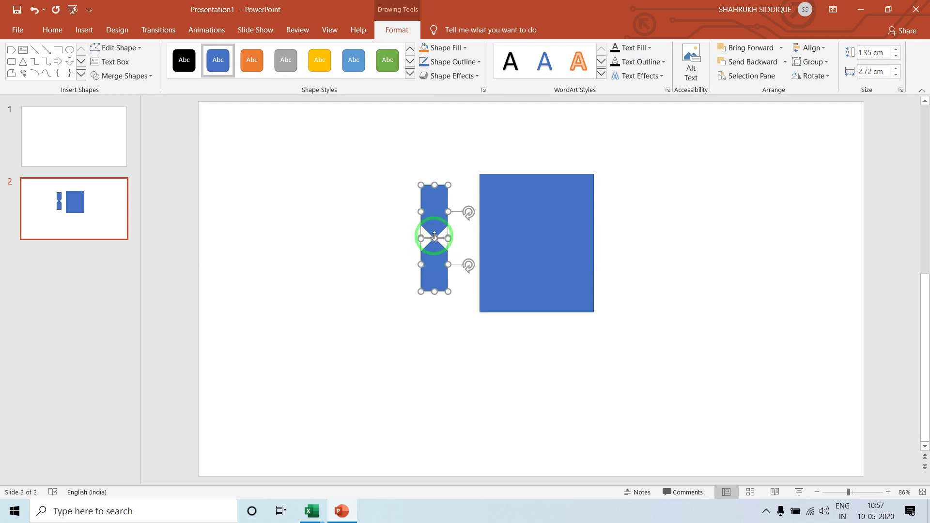
{"action": "left_click_drag", "start_coordinate": [441, 239], "coordinate": [539, 241]}
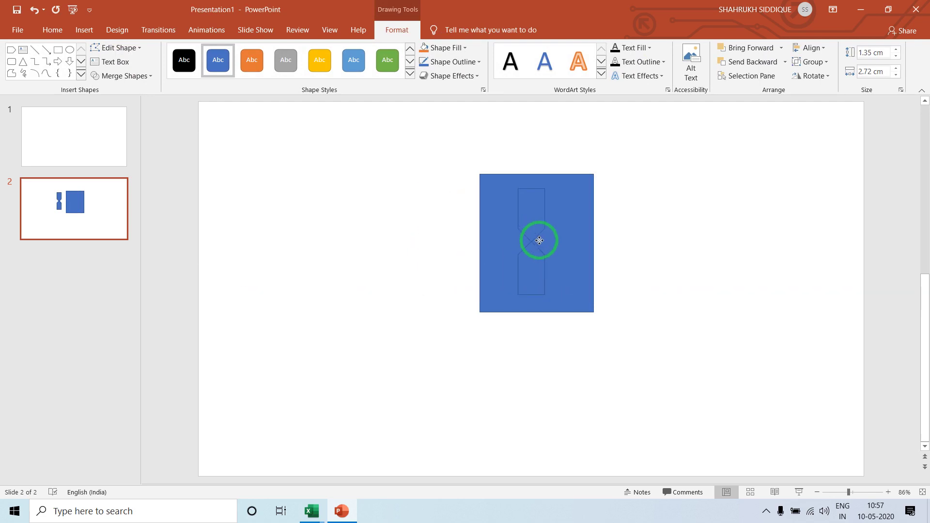
Align the hourglass to the rectangle's centre and combine them into one shape
{"action": "left_click_drag", "start_coordinate": [541, 241], "coordinate": [541, 241]}
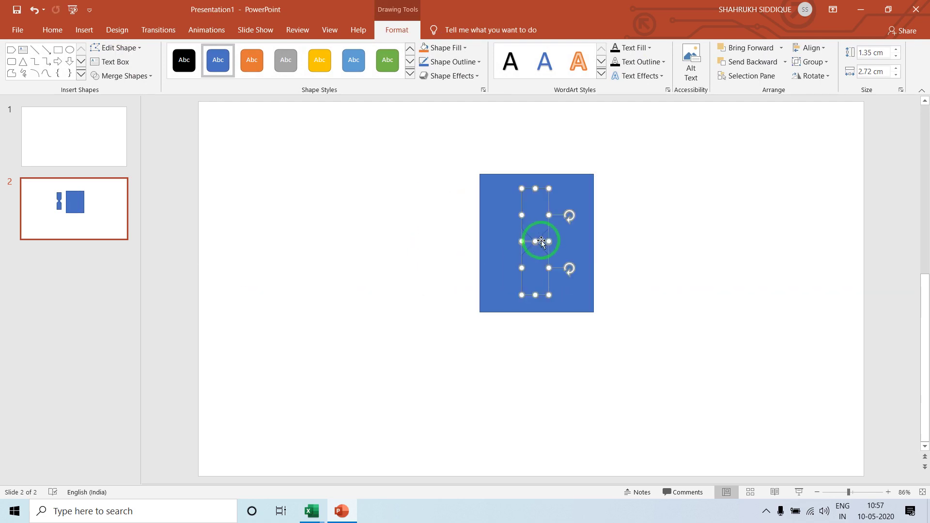
{"action": "left_click", "coordinate": [573, 179], "text": "shift"}
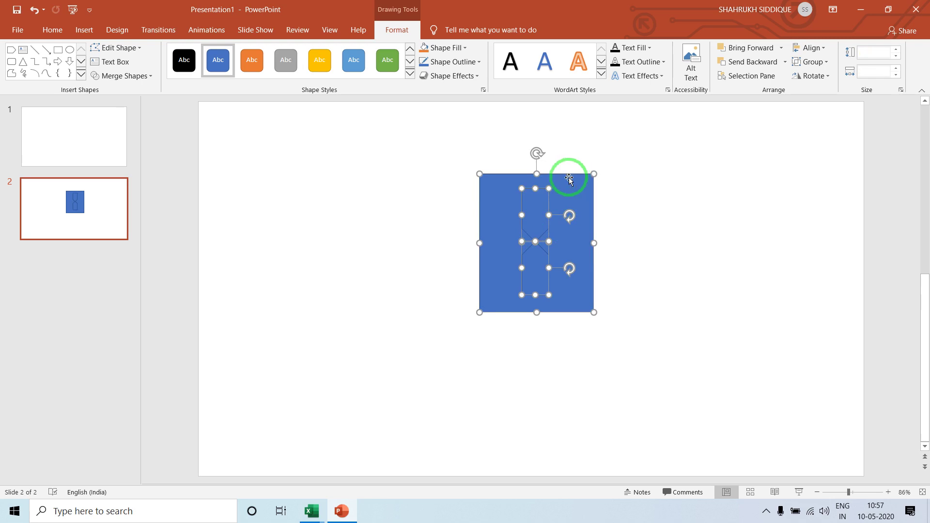
{"action": "left_click", "coordinate": [814, 47]}
{"action": "left_click", "coordinate": [831, 62]}
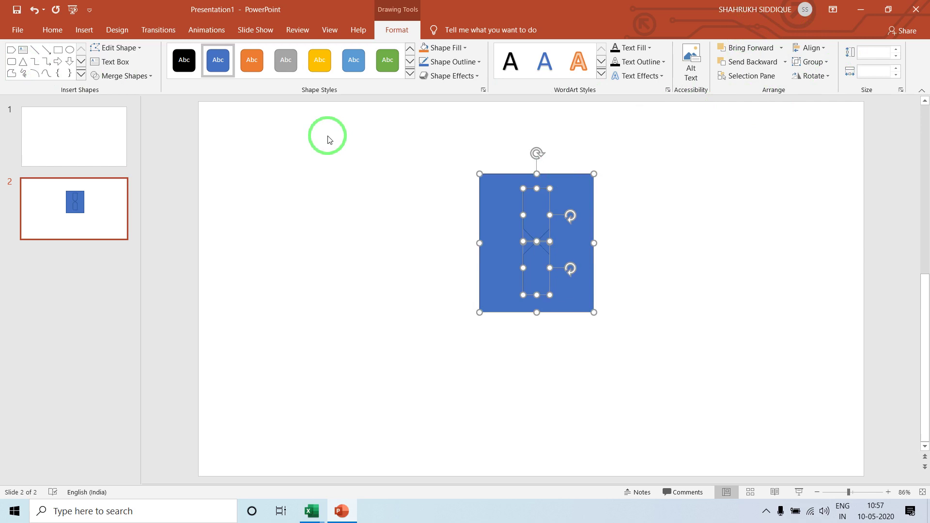
{"action": "left_click", "coordinate": [140, 76]}
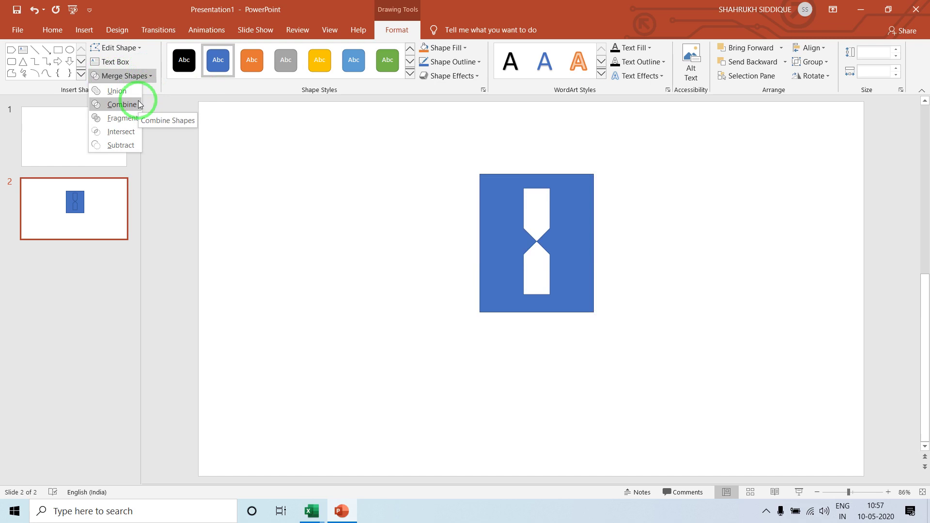
{"action": "left_click", "coordinate": [139, 104]}
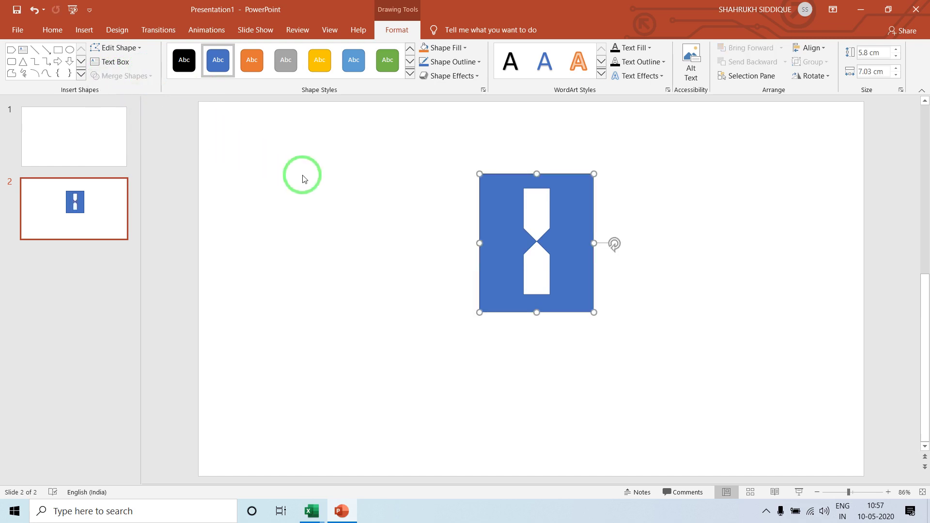
Give the combined shape a gray outline and no fill, then move it up-left
{"action": "left_click", "coordinate": [453, 61]}
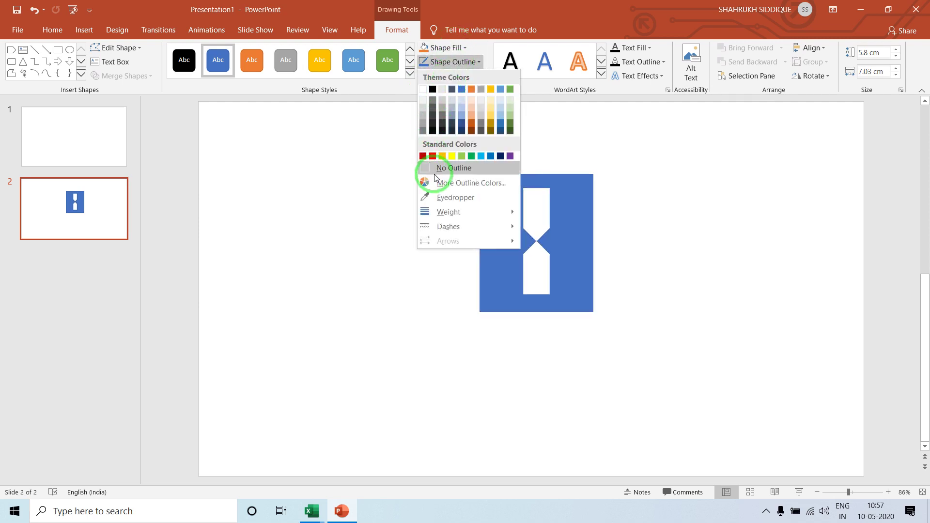
{"action": "left_click", "coordinate": [434, 118]}
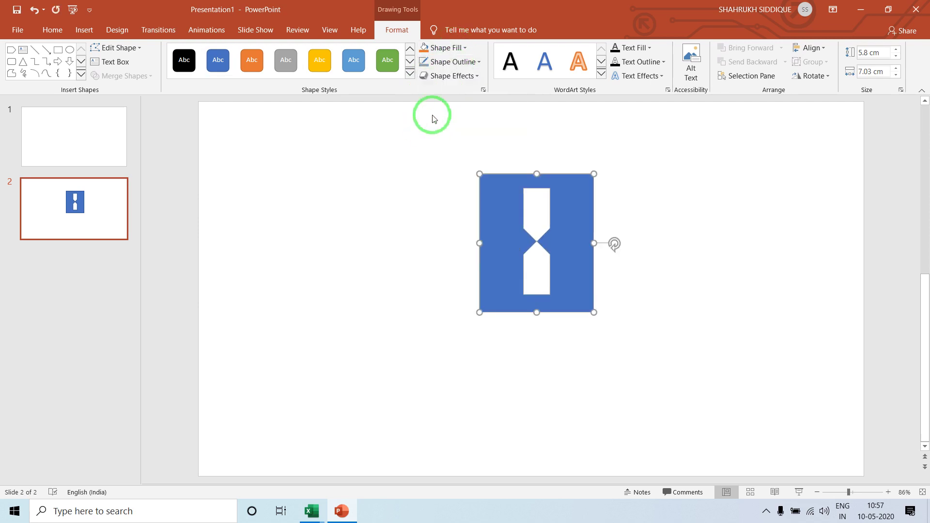
{"action": "left_click", "coordinate": [442, 47]}
{"action": "left_click", "coordinate": [449, 154]}
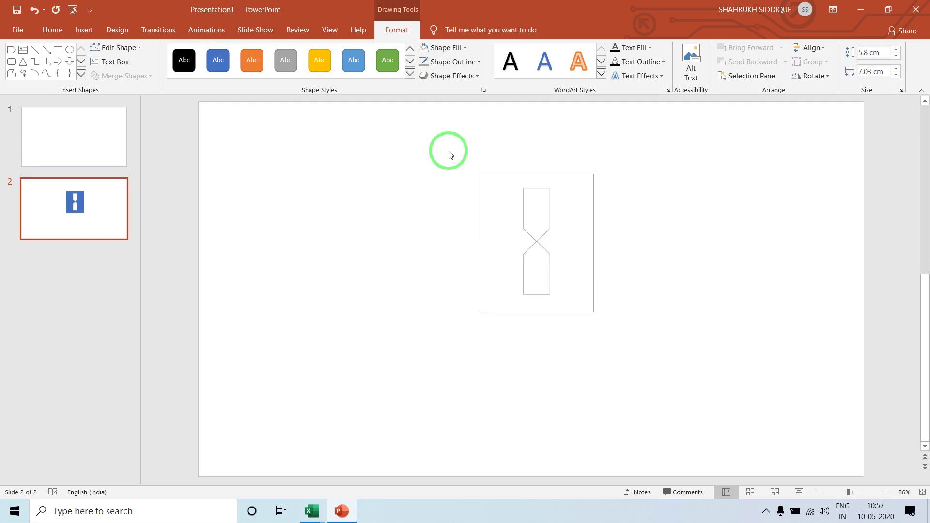
{"action": "left_click_drag", "start_coordinate": [519, 171], "coordinate": [427, 152]}
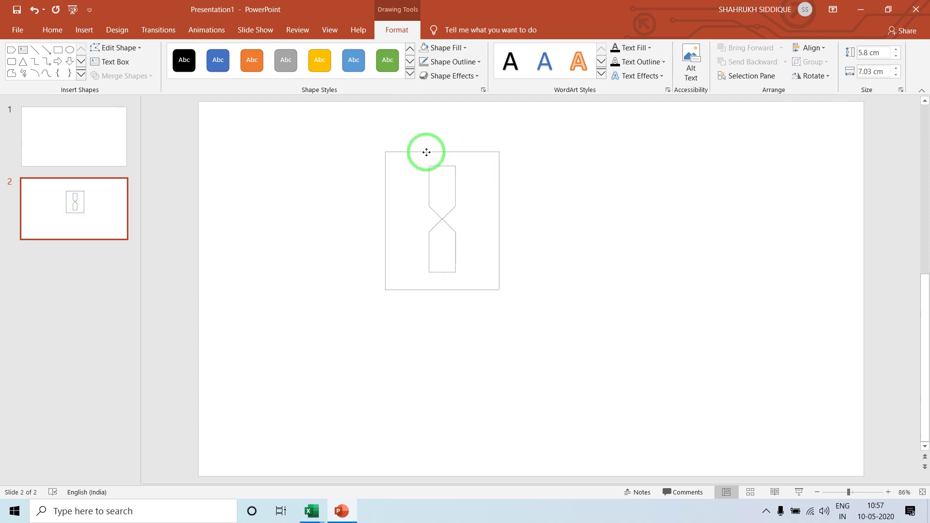
{"action": "left_click", "coordinate": [566, 154]}
{"action": "left_click", "coordinate": [484, 155]}
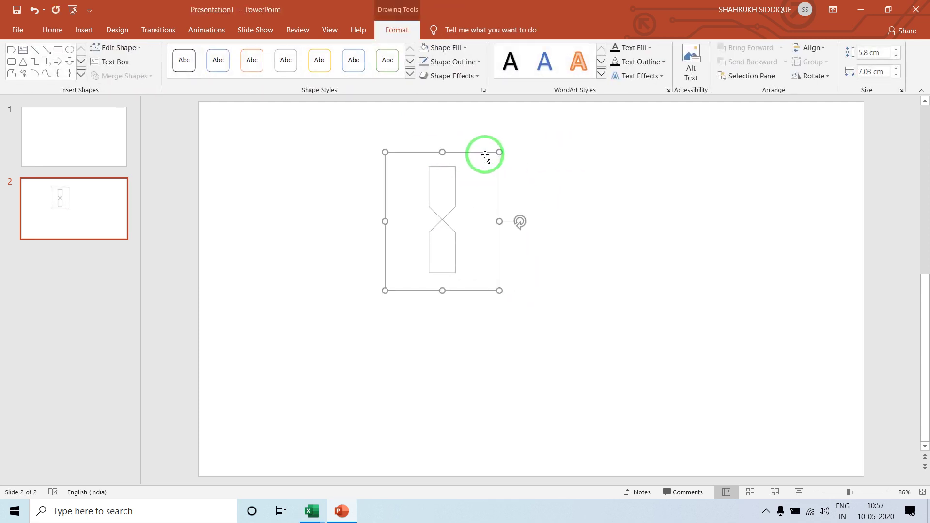
{"action": "left_click", "coordinate": [606, 166]}
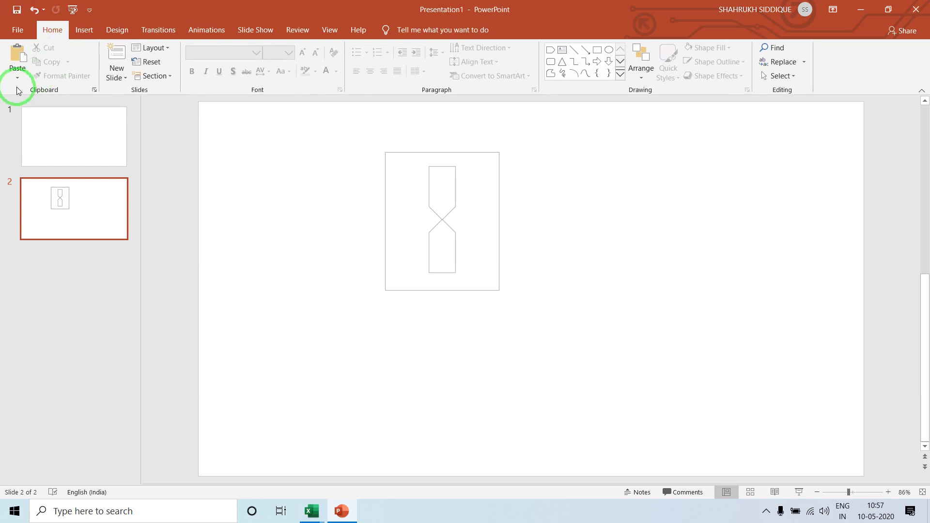
Paste the hourglass as a PNG picture and move it down and left
{"action": "left_click", "coordinate": [17, 78]}
{"action": "left_click", "coordinate": [34, 123]}
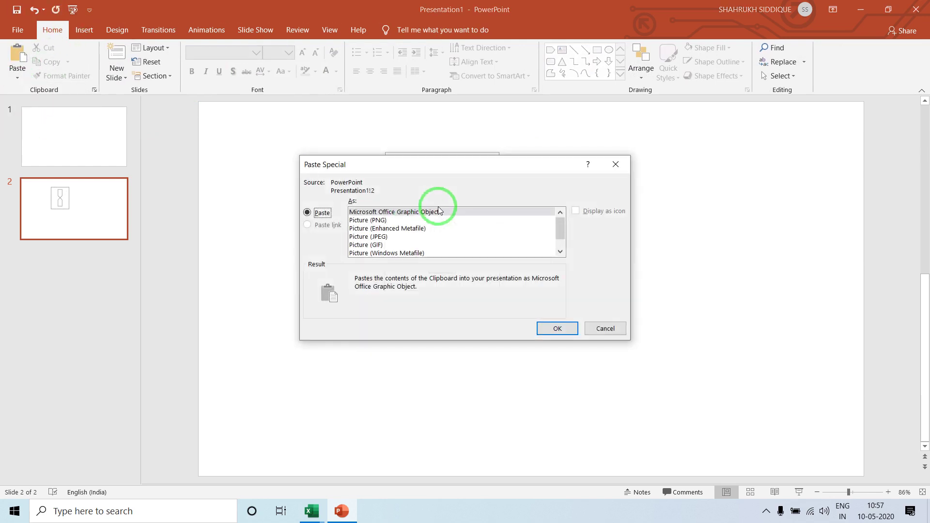
{"action": "double_click", "coordinate": [356, 223]}
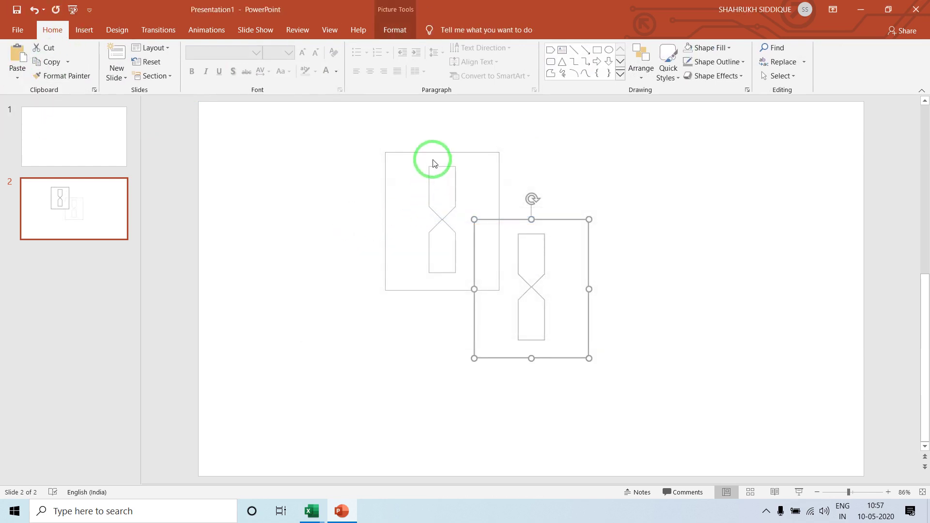
{"action": "left_click_drag", "start_coordinate": [433, 159], "coordinate": [344, 147]}
{"action": "left_click_drag", "start_coordinate": [510, 217], "coordinate": [303, 313]}
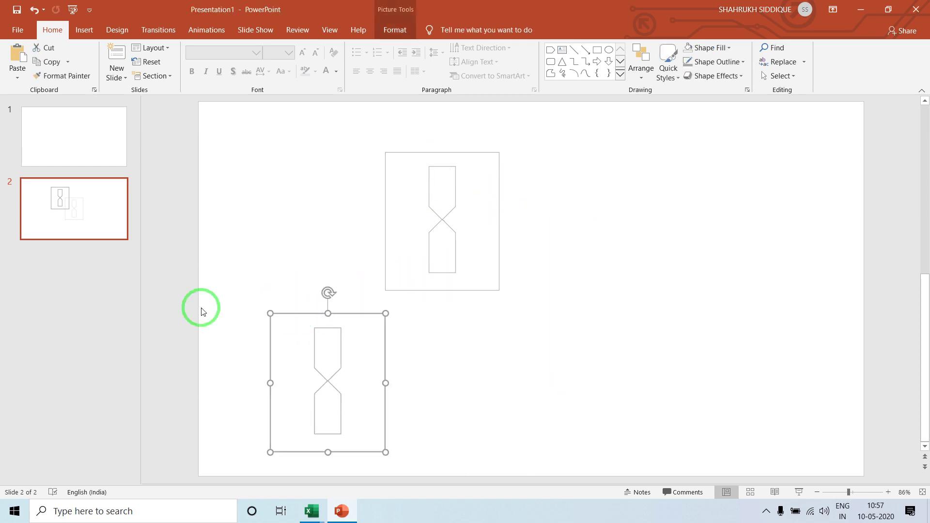
Crop the pasted picture's top, right, bottom and left edges
{"action": "left_click", "coordinate": [395, 30]}
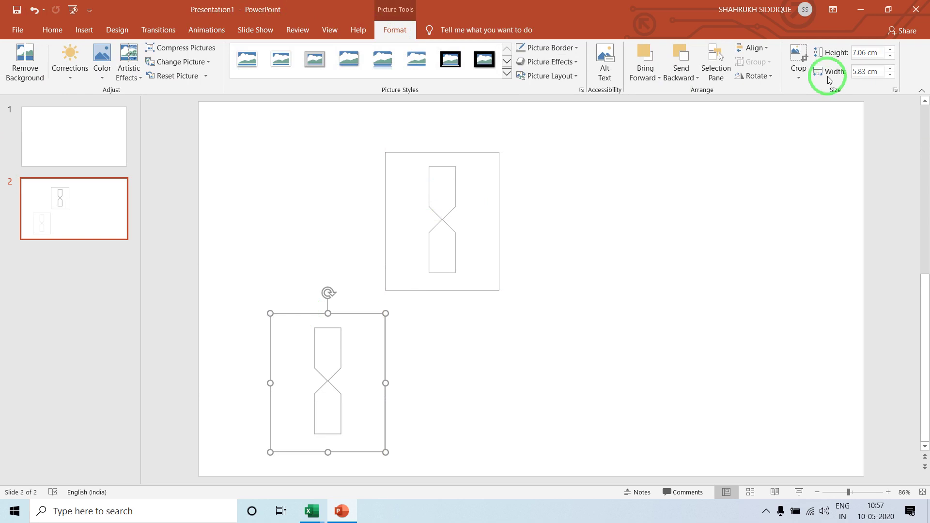
{"action": "left_click", "coordinate": [800, 61]}
{"action": "left_click_drag", "start_coordinate": [326, 313], "coordinate": [325, 322]}
{"action": "left_click_drag", "start_coordinate": [382, 384], "coordinate": [376, 384]}
{"action": "left_click_drag", "start_coordinate": [325, 450], "coordinate": [325, 446]}
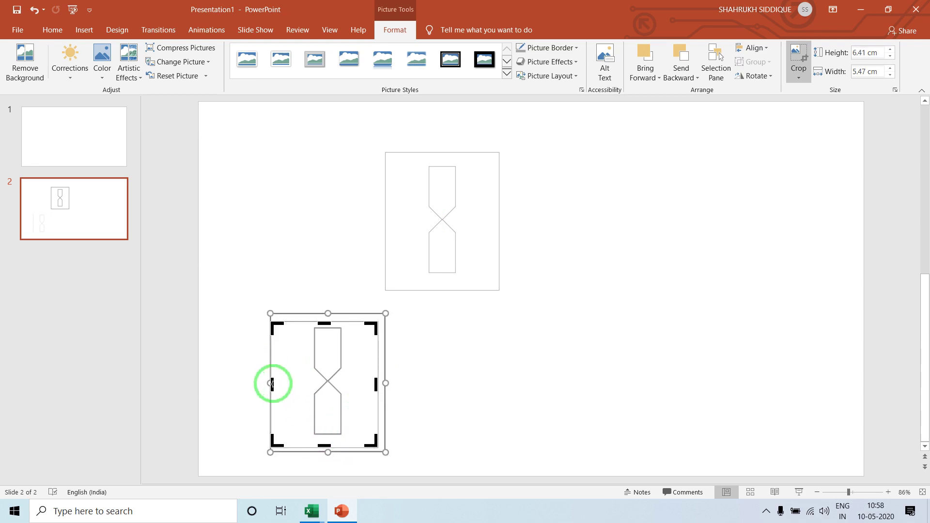
{"action": "left_click_drag", "start_coordinate": [272, 384], "coordinate": [276, 384]}
{"action": "left_click", "coordinate": [481, 347]}
{"action": "left_click", "coordinate": [343, 340]}
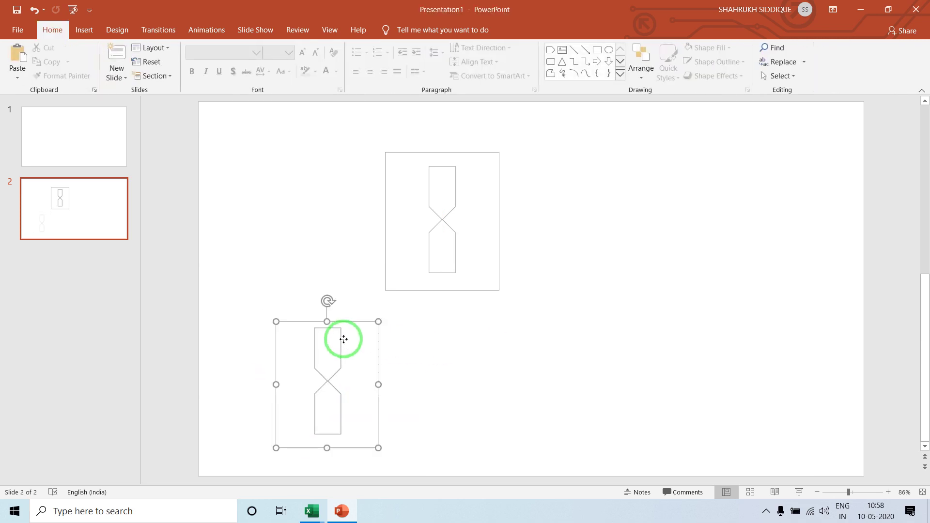
{"action": "left_click", "coordinate": [352, 328]}
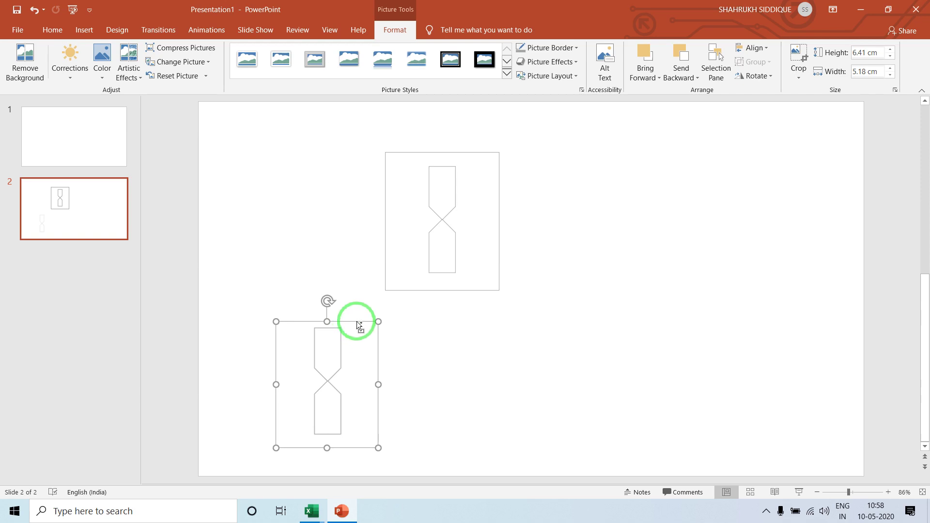
Paste the hourglass picture into the Excel sheet at cell B10
{"action": "key", "text": "alt+Tab"}
{"action": "left_click", "coordinate": [120, 192]}
{"action": "key", "text": "ctrl+v"}
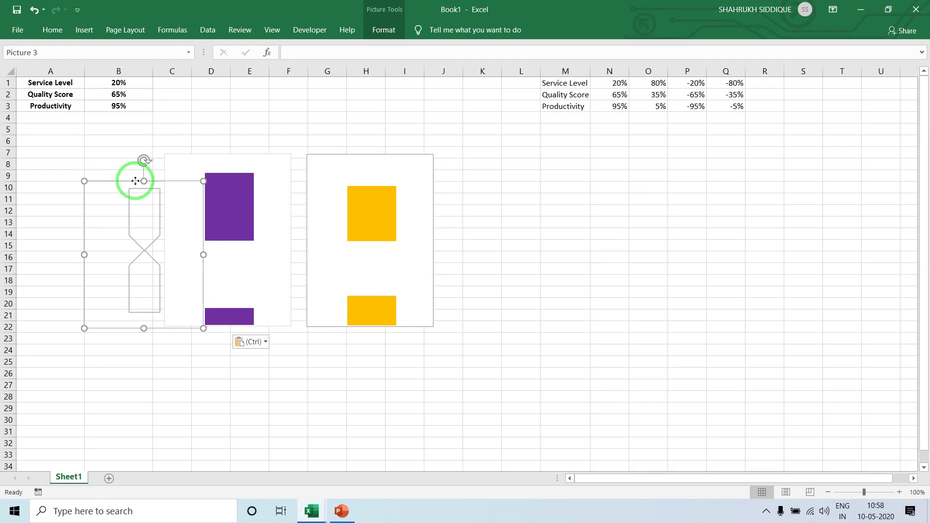
Drag the hourglass picture over the purple chart, move it off right, then cut it
{"action": "left_click_drag", "start_coordinate": [136, 181], "coordinate": [671, 164]}
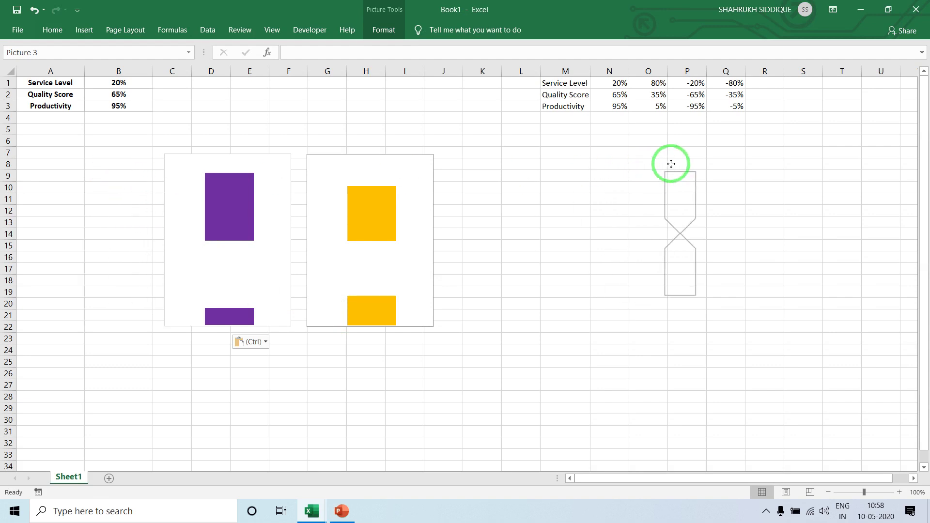
{"action": "left_click_drag", "start_coordinate": [643, 166], "coordinate": [198, 189]}
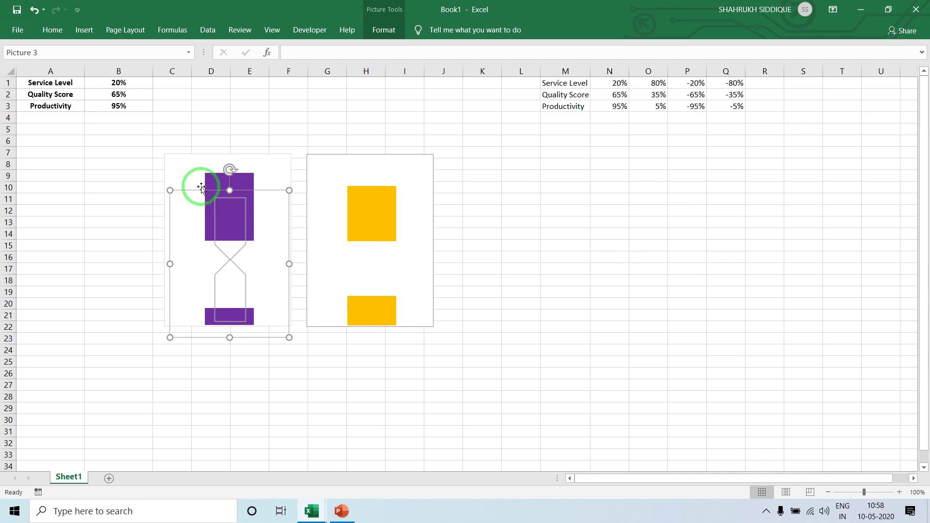
{"action": "left_click", "coordinate": [201, 189]}
{"action": "left_click", "coordinate": [199, 213]}
{"action": "left_click", "coordinate": [255, 194]}
{"action": "mouse_move", "coordinate": [255, 194]}
{"action": "left_mouse_down"}
{"action": "mouse_move", "coordinate": [803, 208]}
{"action": "mouse_move", "coordinate": [742, 206]}
{"action": "left_mouse_up"}
{"action": "key", "text": "ctrl+x"}
{"action": "key", "text": "alt+Tab"}
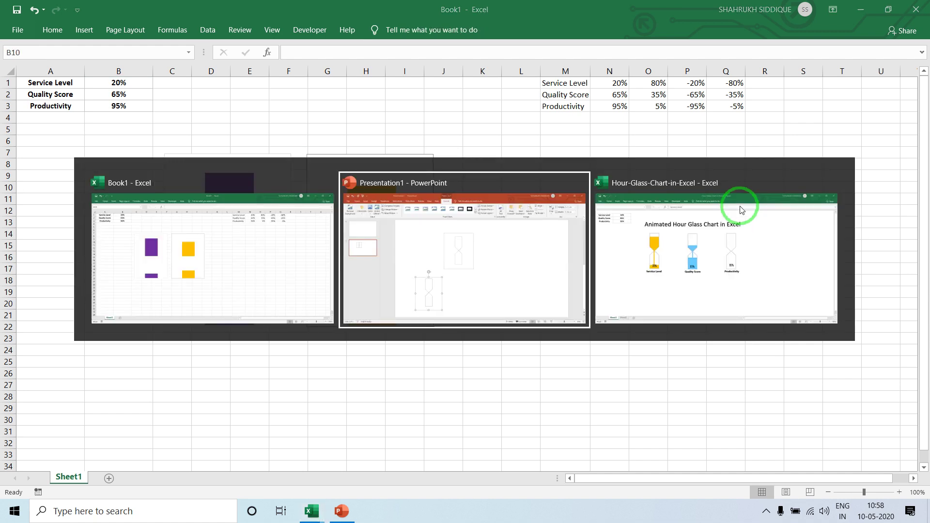
Paste the hourglass onto slide 2 and fill its frame rectangle with white
{"action": "key", "text": "ctrl+v"}
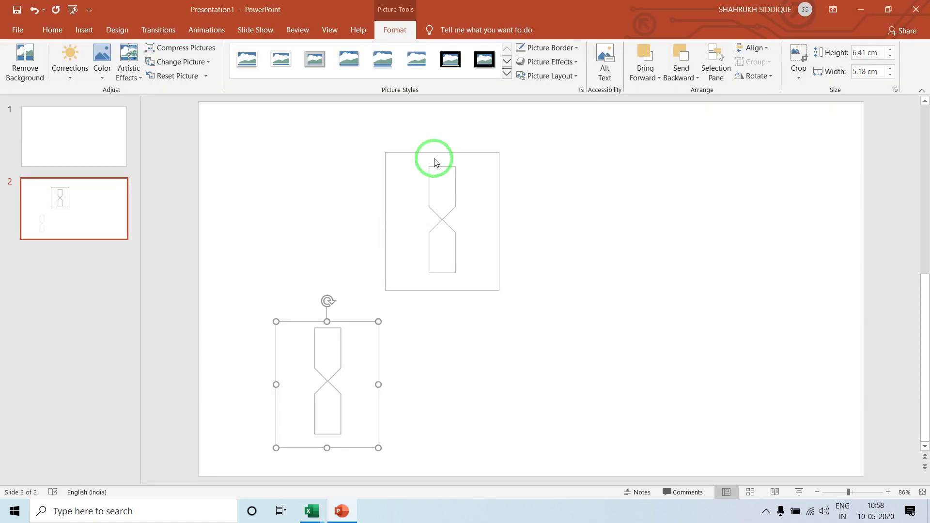
{"action": "left_click", "coordinate": [435, 163]}
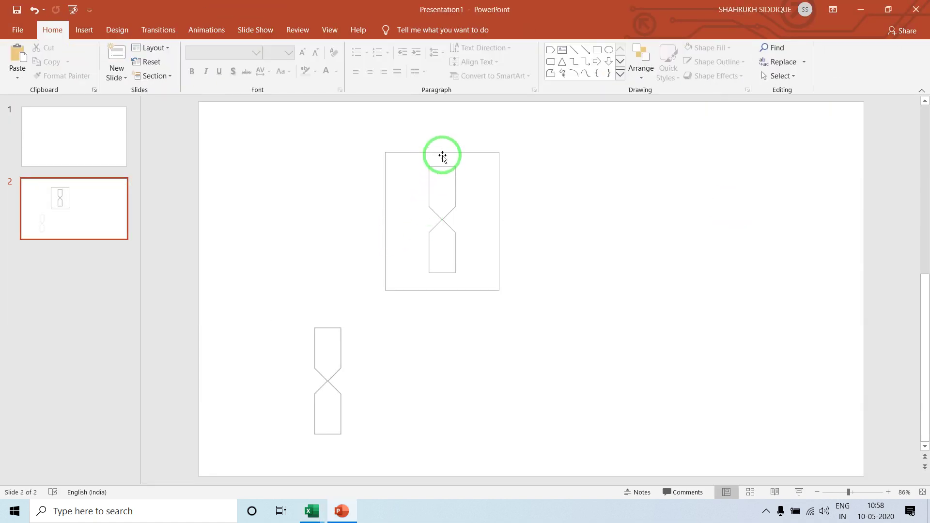
{"action": "left_click", "coordinate": [442, 152]}
{"action": "left_click", "coordinate": [395, 29]}
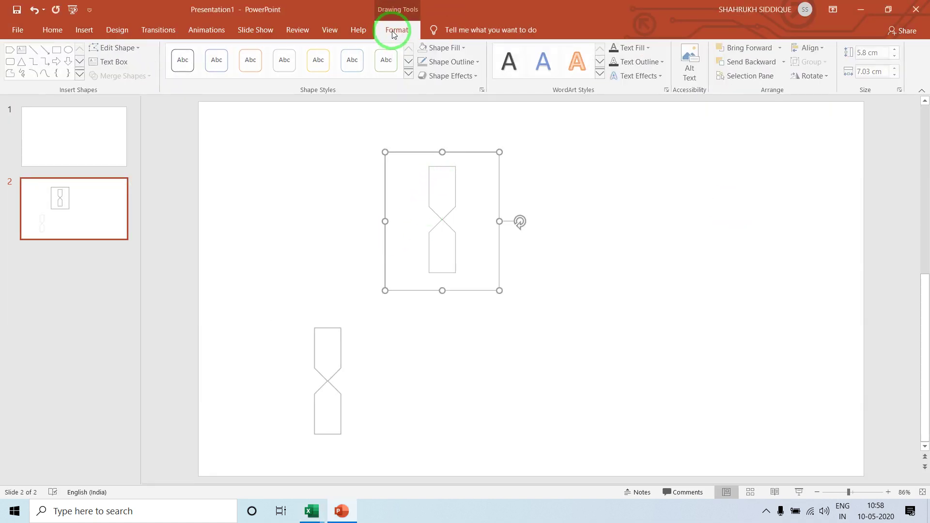
{"action": "left_click", "coordinate": [443, 48]}
{"action": "left_click", "coordinate": [423, 76]}
{"action": "left_click", "coordinate": [551, 150]}
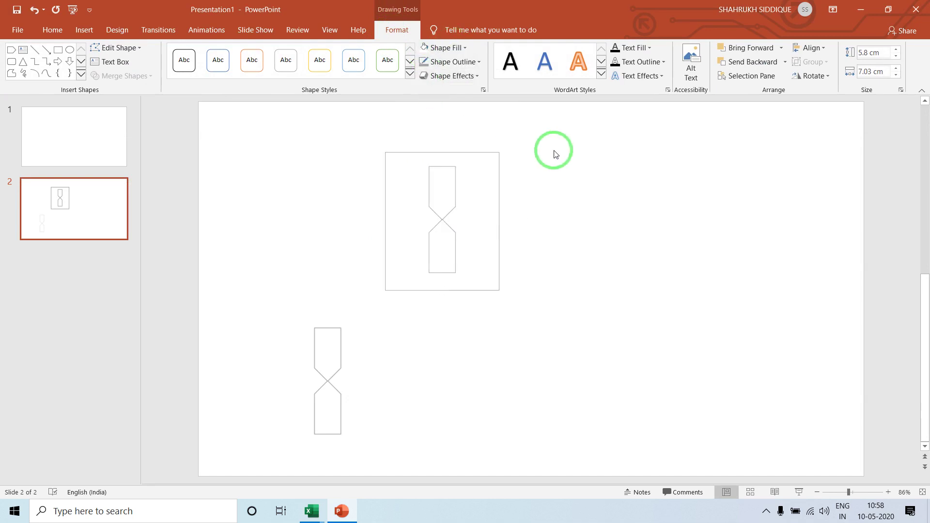
Delete the old bottom hourglass picture and paste the framed hourglass as a PNG picture
{"action": "left_click", "coordinate": [328, 334]}
{"action": "key", "text": "Delete"}
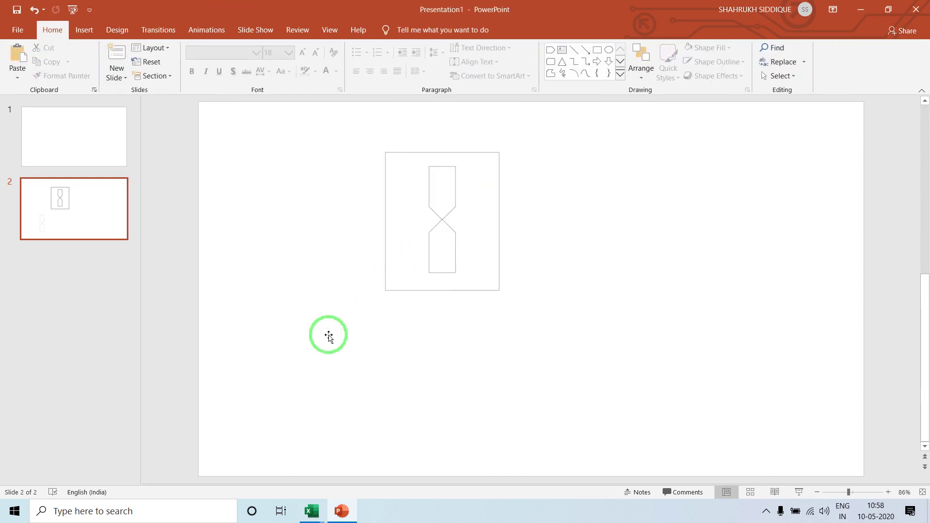
{"action": "left_click", "coordinate": [443, 153]}
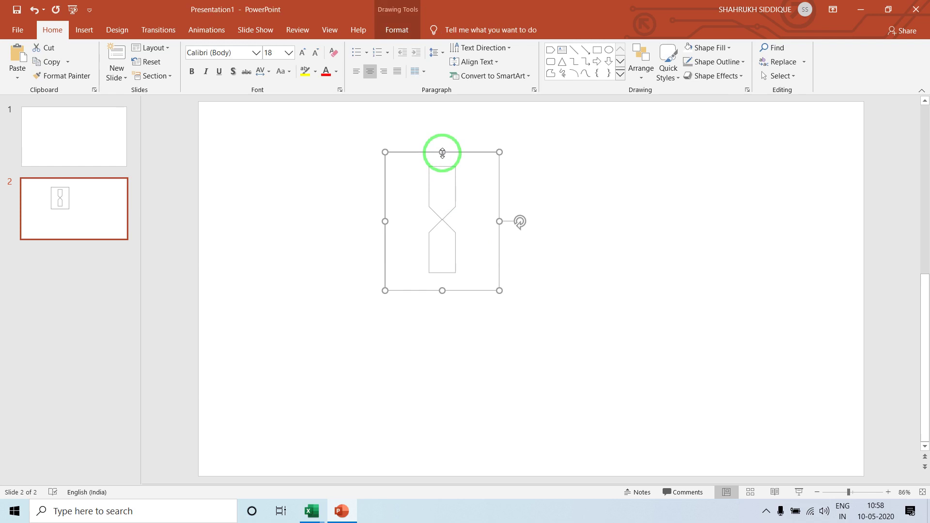
{"action": "left_click", "coordinate": [17, 77]}
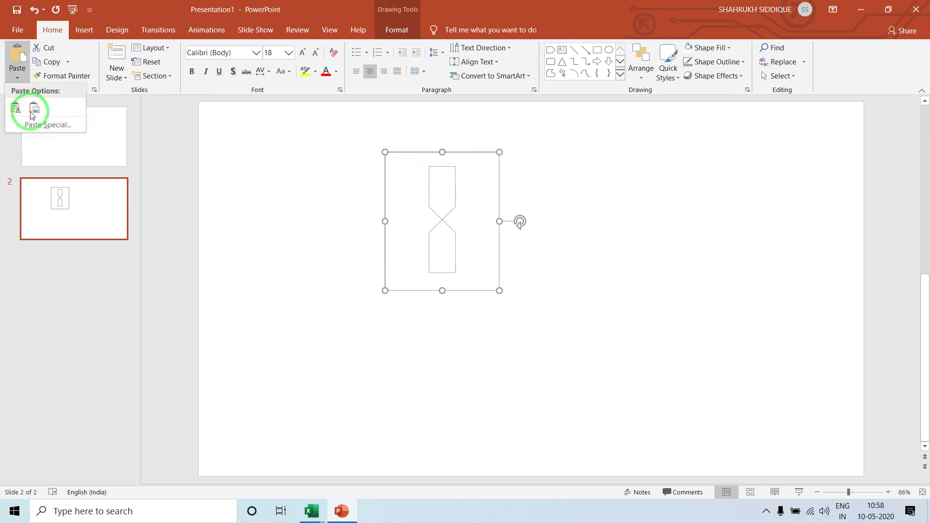
{"action": "left_click", "coordinate": [37, 125]}
{"action": "left_click", "coordinate": [367, 221]}
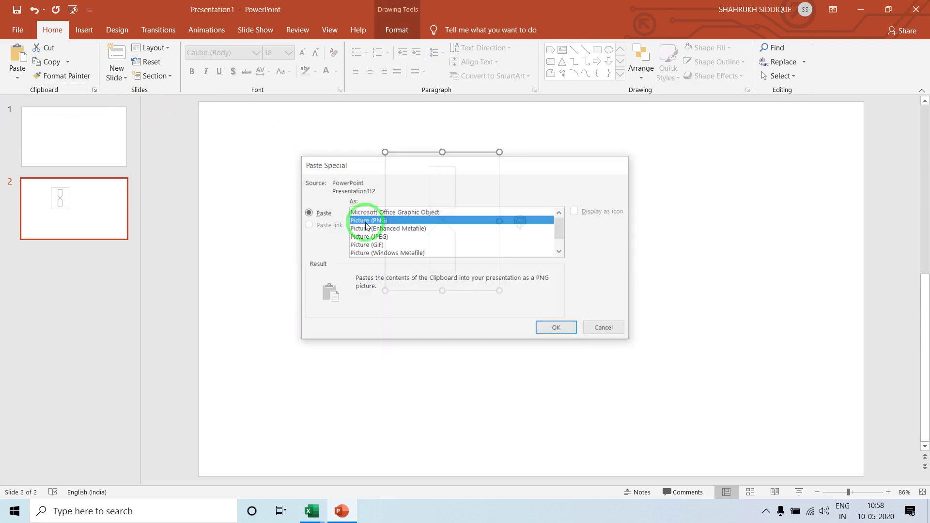
{"action": "double_click", "coordinate": [367, 222]}
Move the new PNG hourglass picture from the slide into the Excel workbook
{"action": "key", "text": "Delete"}
{"action": "key", "text": "alt+Tab"}
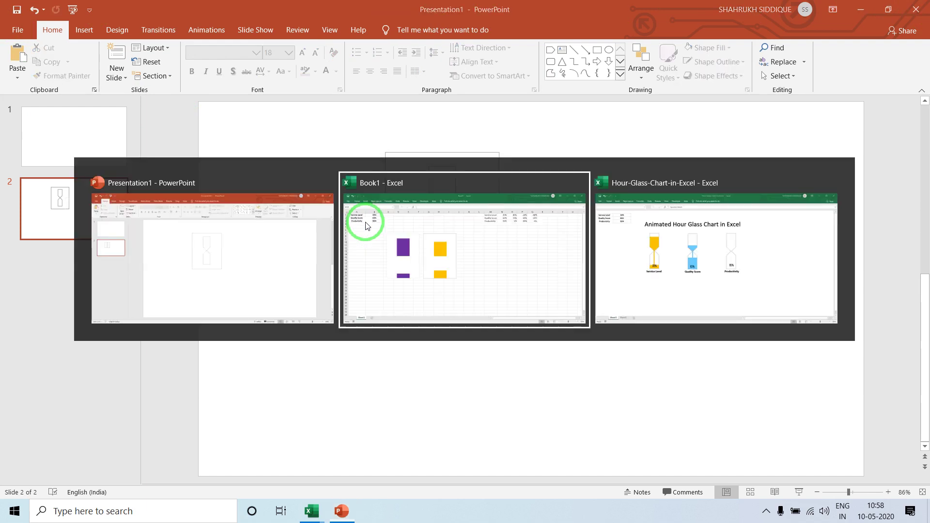
{"action": "key", "text": "ctrl+v"}
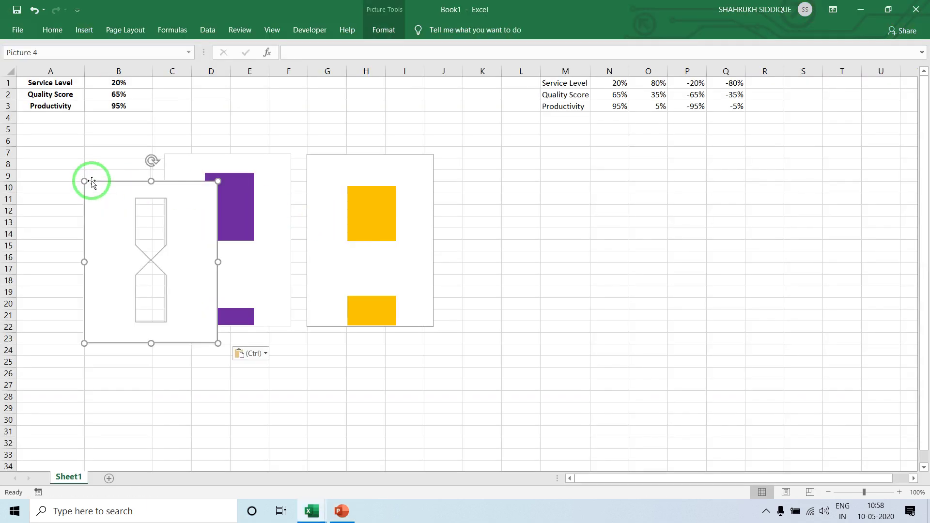
Place and widen the hourglass picture over the purple chart, then enter 100% in B1
{"action": "left_click_drag", "start_coordinate": [97, 186], "coordinate": [176, 186]}
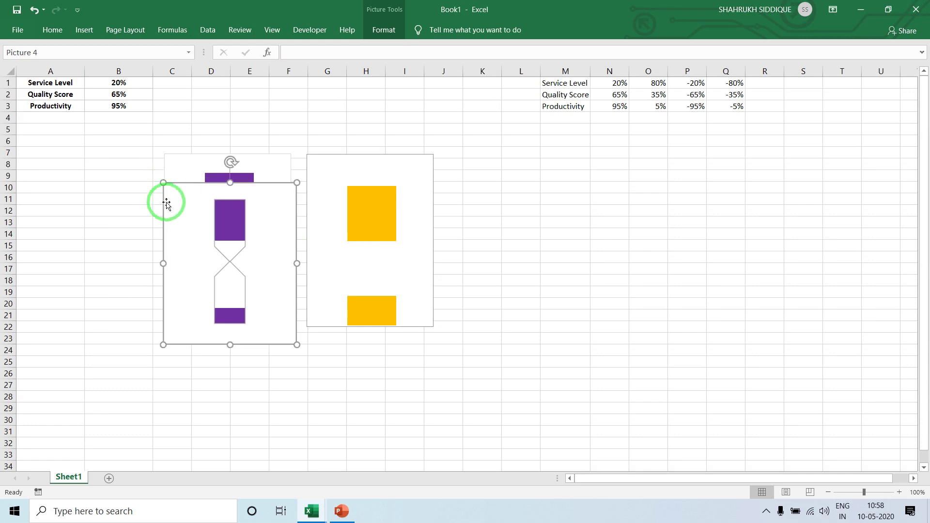
{"action": "left_click_drag", "start_coordinate": [162, 264], "coordinate": [160, 263]}
{"action": "left_click_drag", "start_coordinate": [297, 263], "coordinate": [317, 263]}
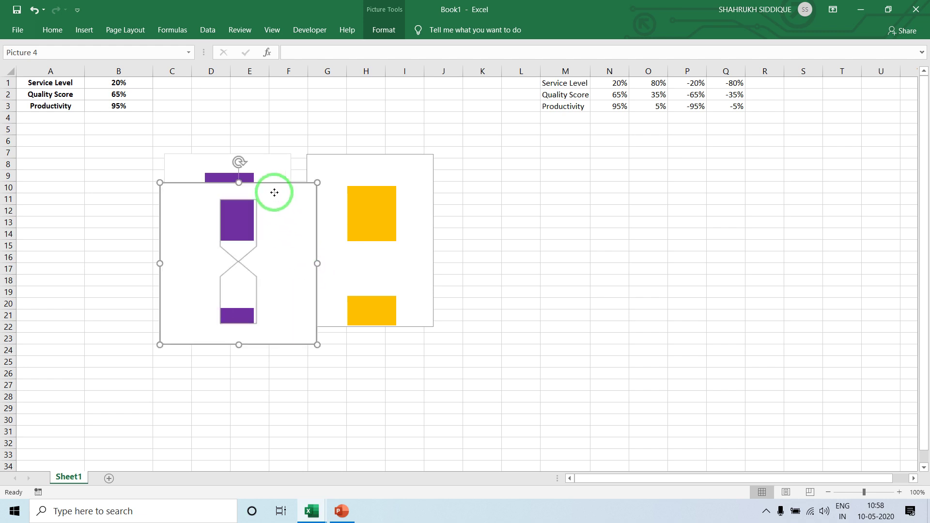
{"action": "left_click_drag", "start_coordinate": [280, 192], "coordinate": [266, 192]}
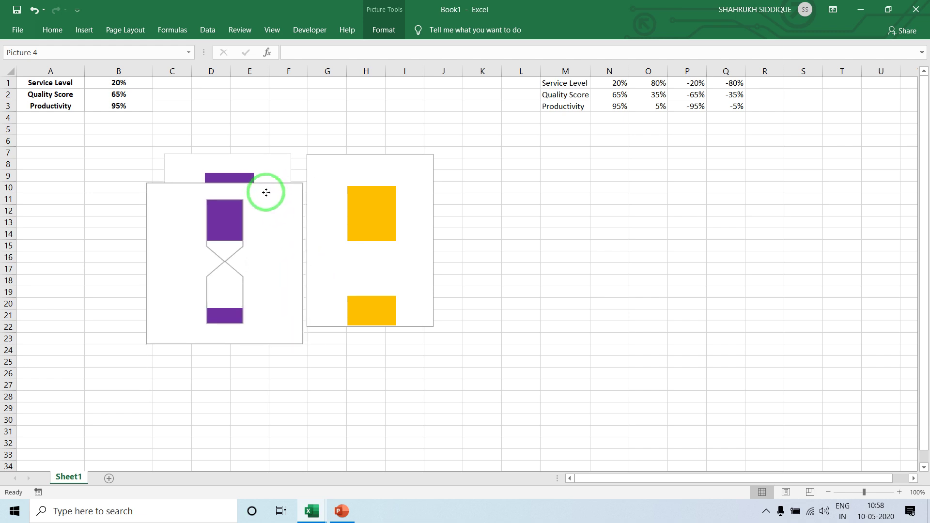
{"action": "left_click_drag", "start_coordinate": [266, 192], "coordinate": [266, 192]}
{"action": "left_click", "coordinate": [102, 87]}
{"action": "type", "text": "100"}
{"action": "key", "text": "Return"}
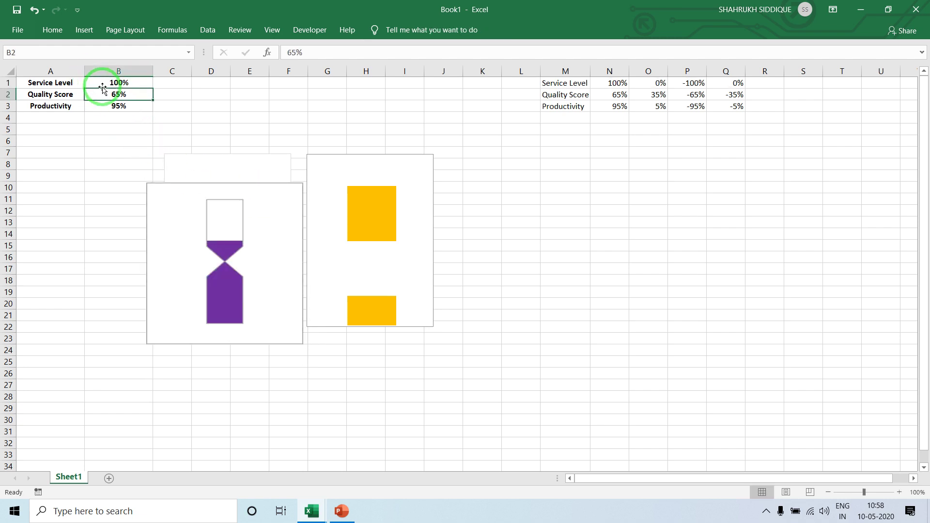
Crop away the left and right sides of the hourglass picture
{"action": "left_click", "coordinate": [281, 187]}
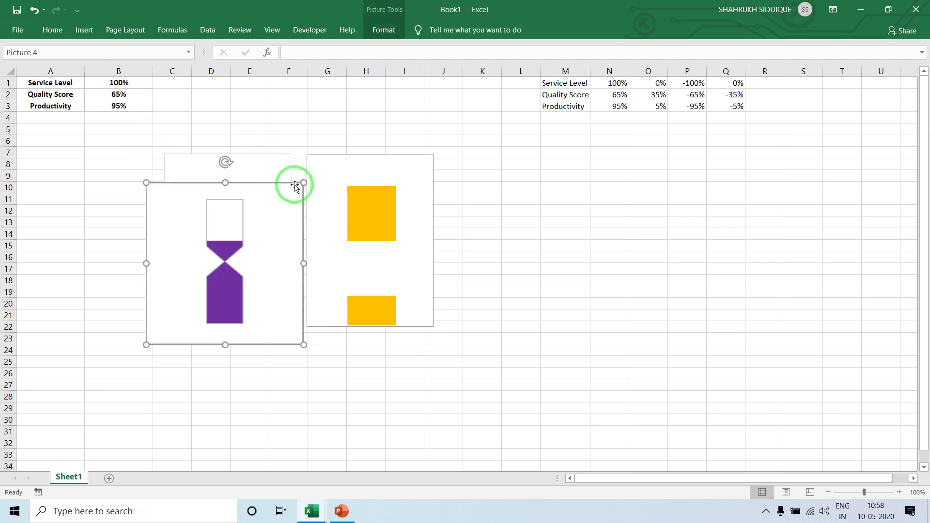
{"action": "left_click", "coordinate": [382, 28]}
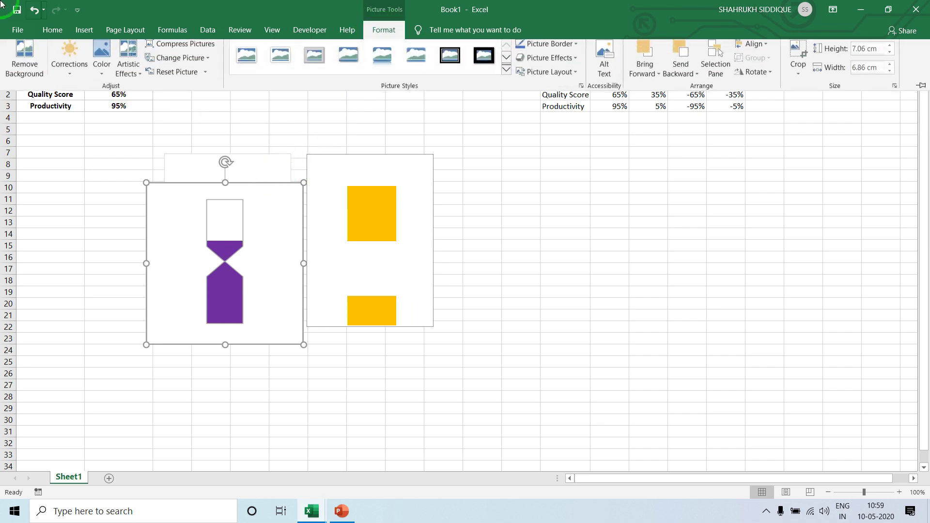
{"action": "left_click", "coordinate": [804, 64]}
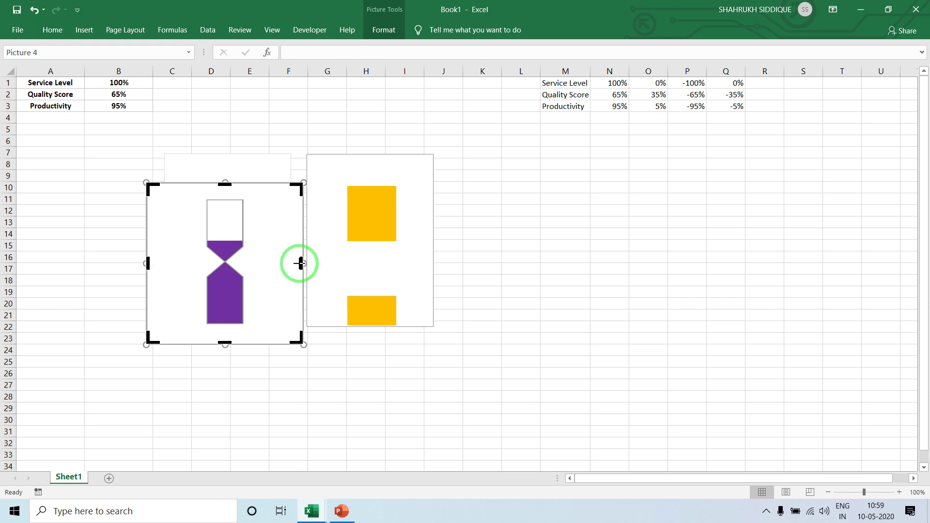
{"action": "left_click_drag", "start_coordinate": [300, 263], "coordinate": [272, 263]}
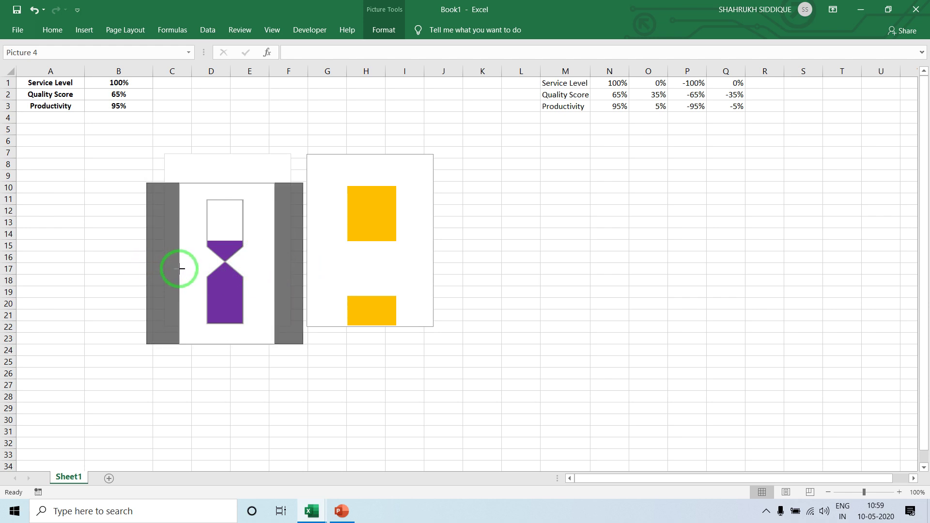
{"action": "left_click_drag", "start_coordinate": [148, 264], "coordinate": [179, 269]}
{"action": "left_click", "coordinate": [218, 386]}
Enlarge the hourglass picture proportionally and shift it down and left over the chart
{"action": "left_click", "coordinate": [261, 266]}
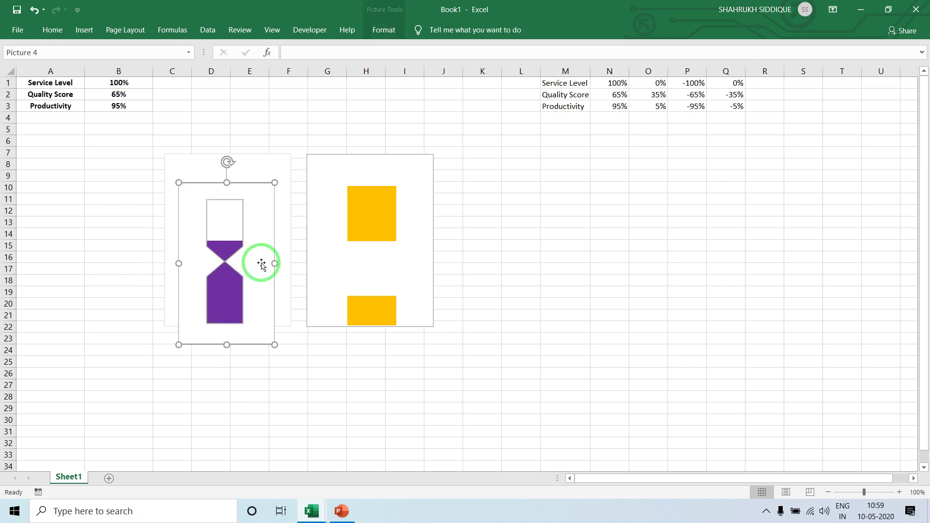
{"action": "left_click", "coordinate": [369, 403]}
{"action": "left_click", "coordinate": [266, 195]}
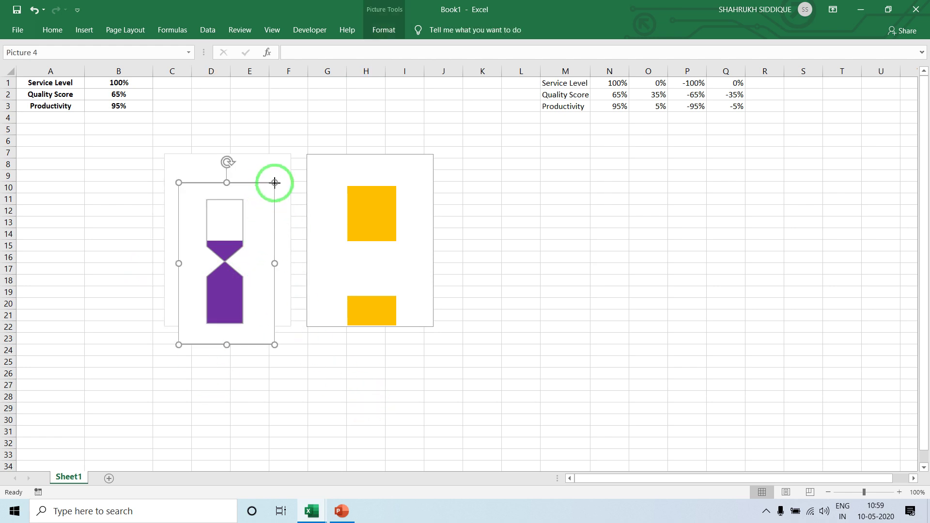
{"action": "left_click_drag", "start_coordinate": [274, 182], "coordinate": [274, 160]}
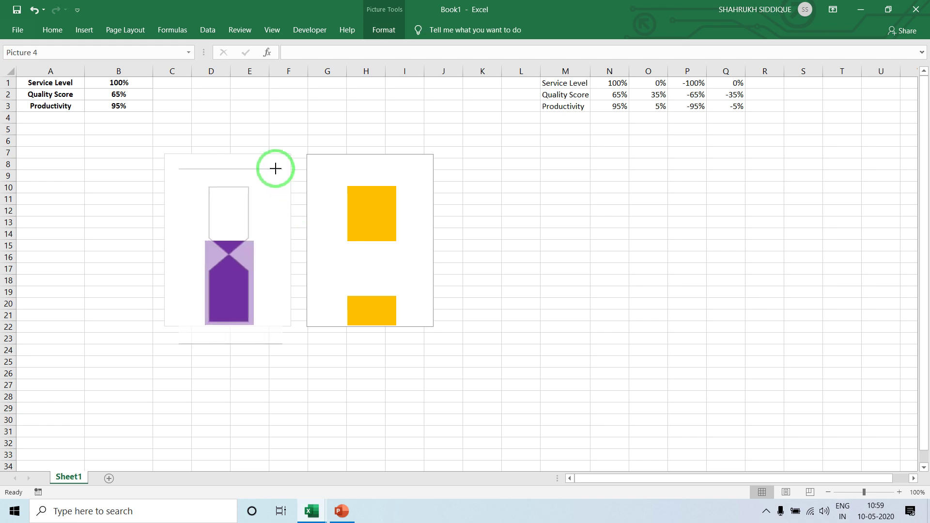
{"action": "mouse_move", "coordinate": [266, 198]}
{"action": "left_mouse_down"}
{"action": "mouse_move", "coordinate": [262, 211]}
{"action": "mouse_move", "coordinate": [261, 200]}
{"action": "left_mouse_up"}
{"action": "mouse_move", "coordinate": [281, 165]}
{"action": "left_mouse_down"}
{"action": "mouse_move", "coordinate": [281, 152]}
{"action": "mouse_move", "coordinate": [262, 178]}
{"action": "left_mouse_up"}
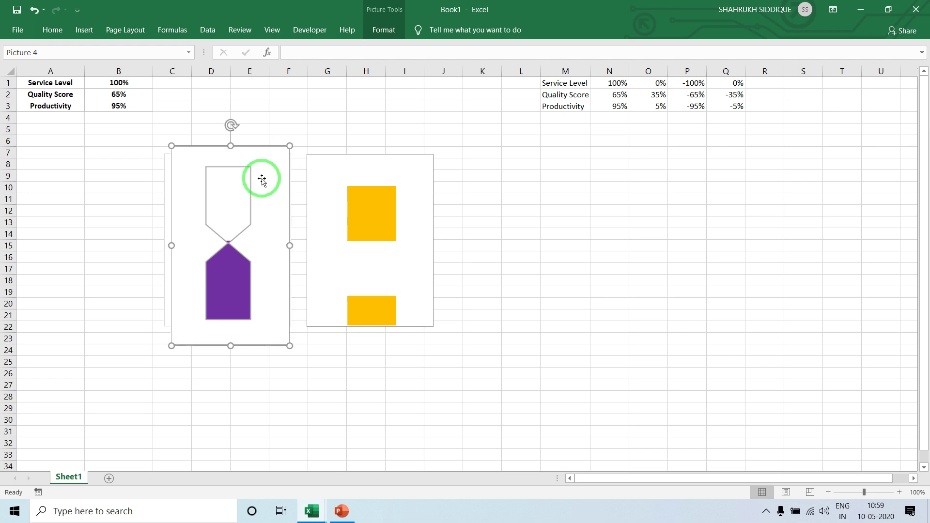
Crop the hourglass picture again to trim its top and bottom edges
{"action": "left_click", "coordinate": [384, 30]}
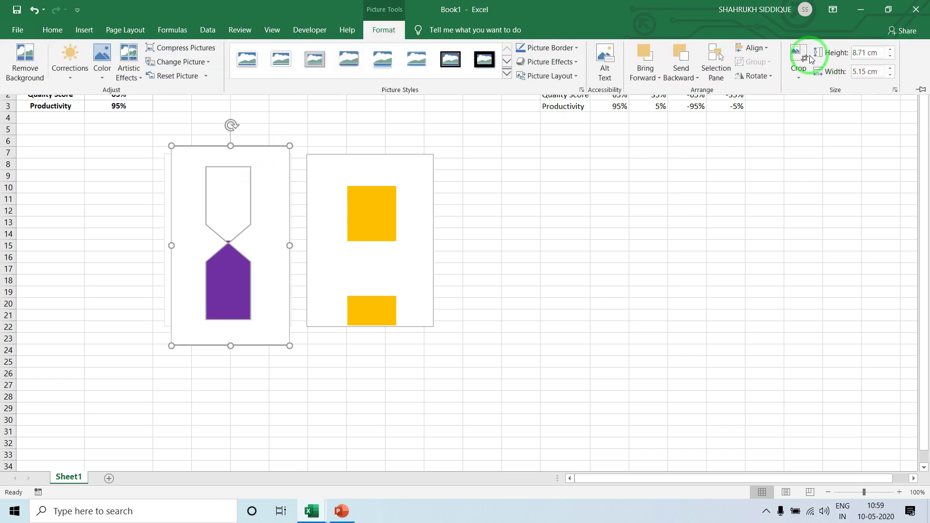
{"action": "left_click", "coordinate": [799, 57]}
{"action": "left_click_drag", "start_coordinate": [231, 147], "coordinate": [231, 153]}
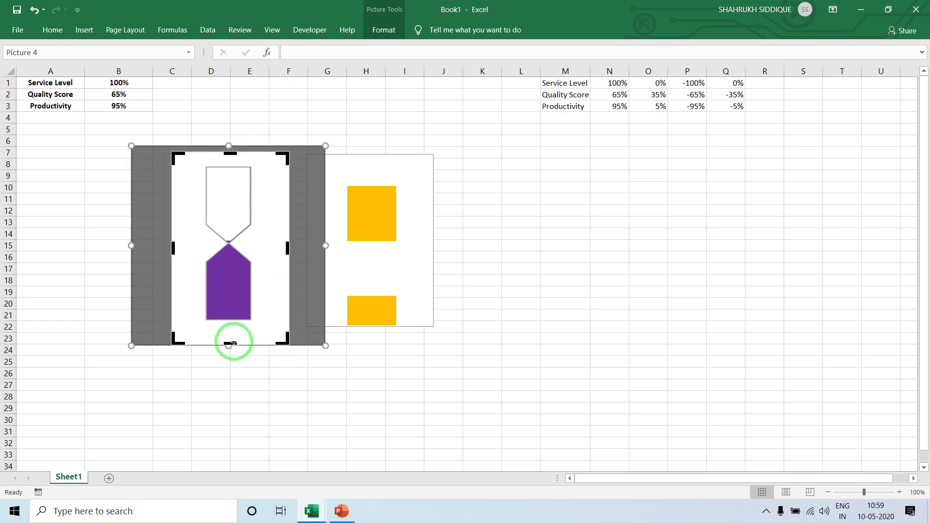
{"action": "left_click_drag", "start_coordinate": [229, 341], "coordinate": [228, 339]}
{"action": "left_click", "coordinate": [244, 384]}
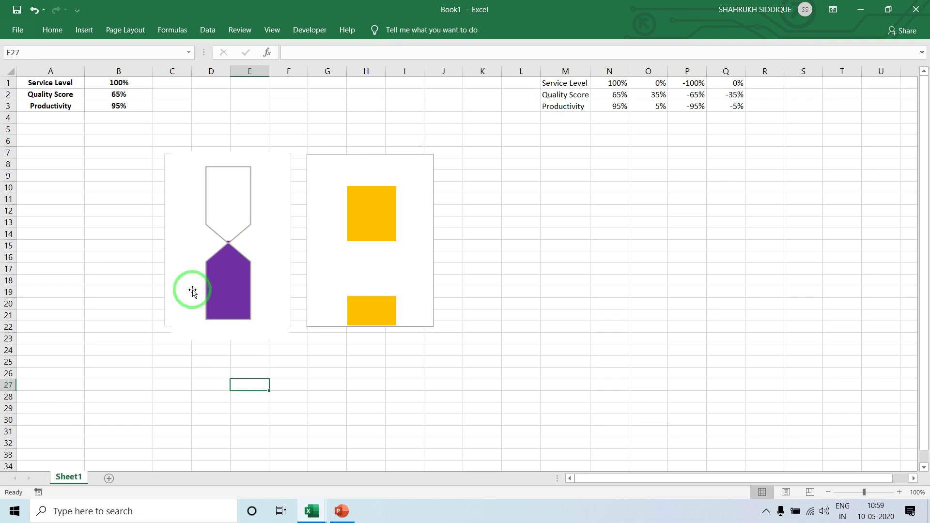
Set Service Level in B1 to 0% and move the hourglass picture over columns K–M
{"action": "left_click", "coordinate": [135, 80]}
{"action": "type", "text": "0"}
{"action": "key", "text": "Return"}
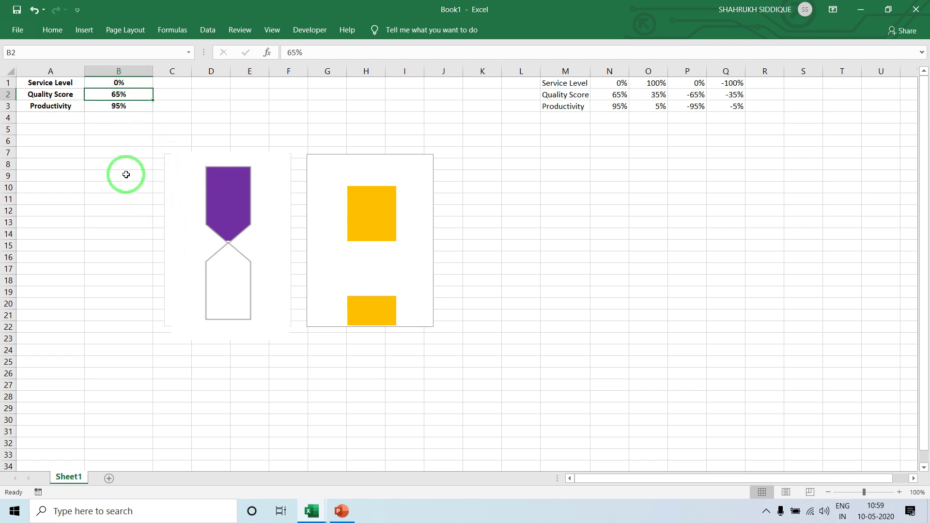
{"action": "left_click", "coordinate": [274, 163]}
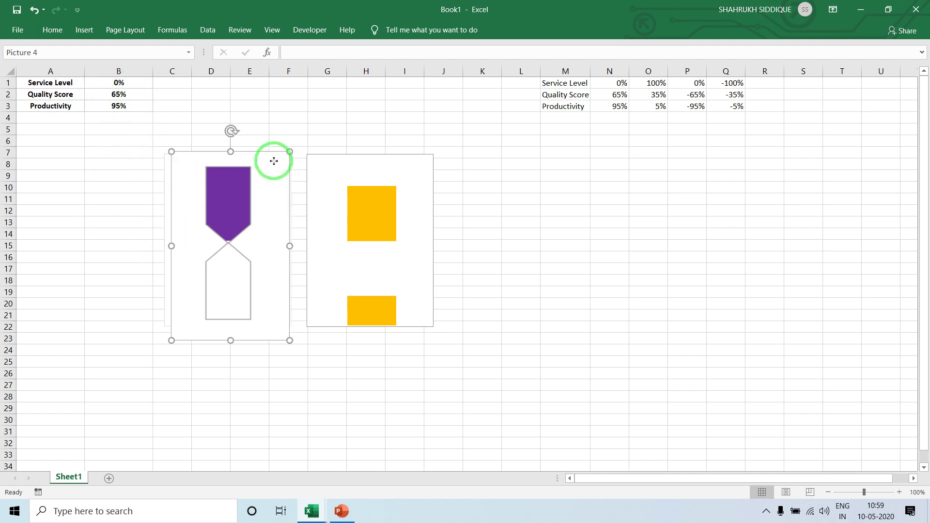
{"action": "left_click_drag", "start_coordinate": [274, 162], "coordinate": [591, 148]}
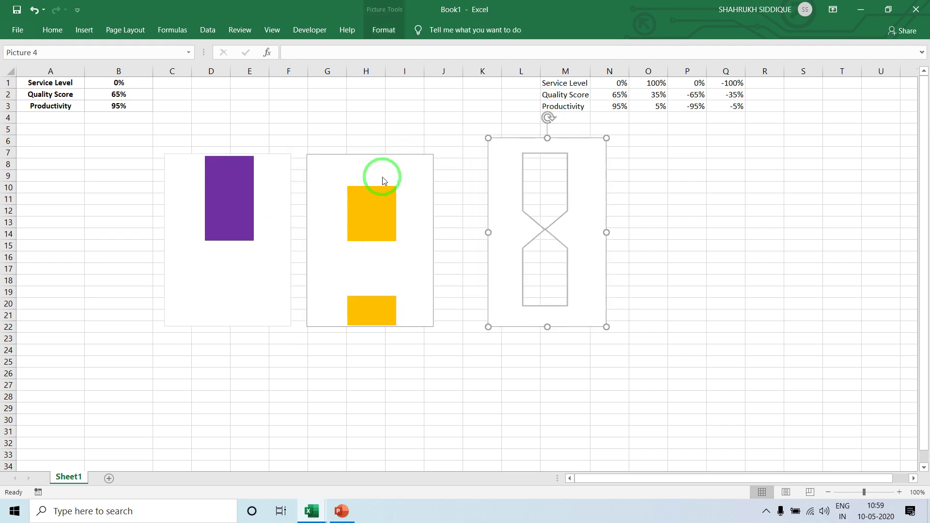
{"action": "left_click", "coordinate": [127, 82]}
{"action": "type", "text": "10"}
Commit 10% in B1, then draw a rectangle near Q–R with a thin bar fitted inside
{"action": "key", "text": "Return"}
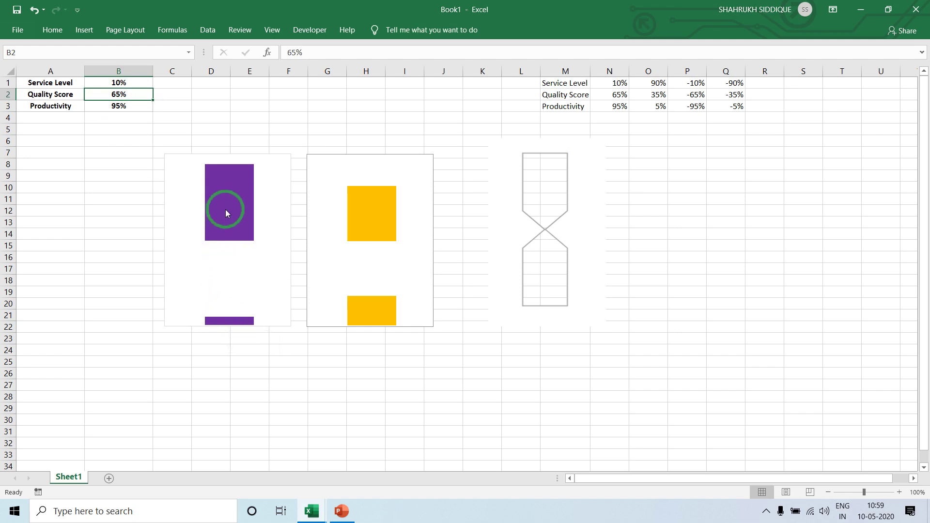
{"action": "left_click", "coordinate": [84, 30]}
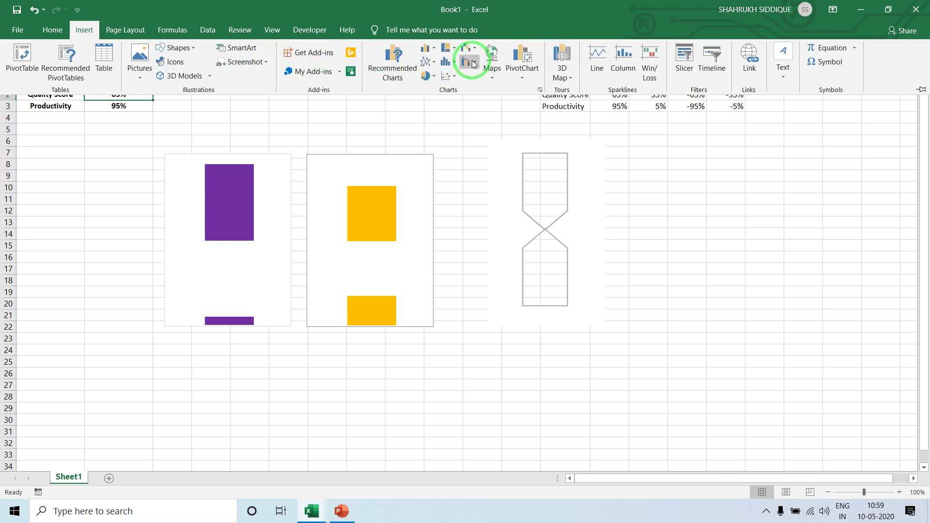
{"action": "left_click", "coordinate": [180, 48]}
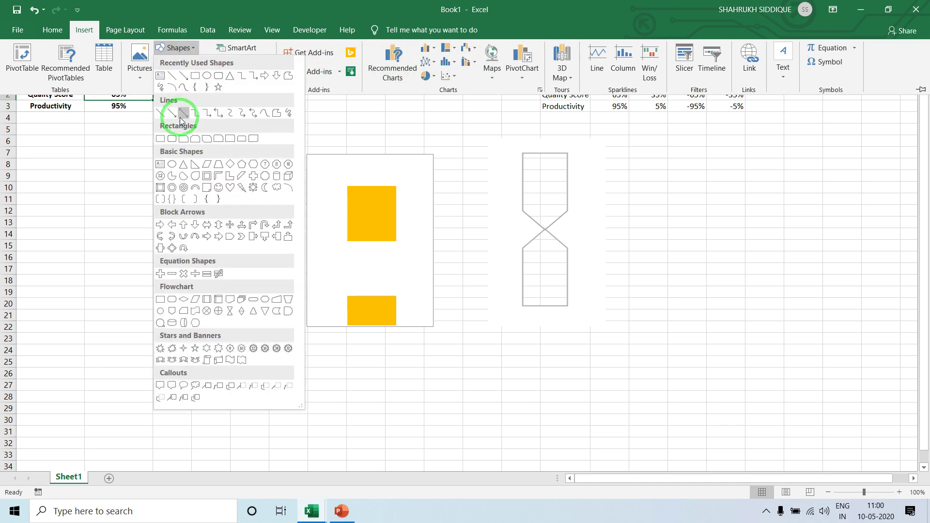
{"action": "left_click", "coordinate": [160, 139]}
{"action": "mouse_move", "coordinate": [662, 170]}
{"action": "left_mouse_down"}
{"action": "mouse_move", "coordinate": [703, 267]}
{"action": "mouse_move", "coordinate": [734, 265]}
{"action": "left_mouse_up"}
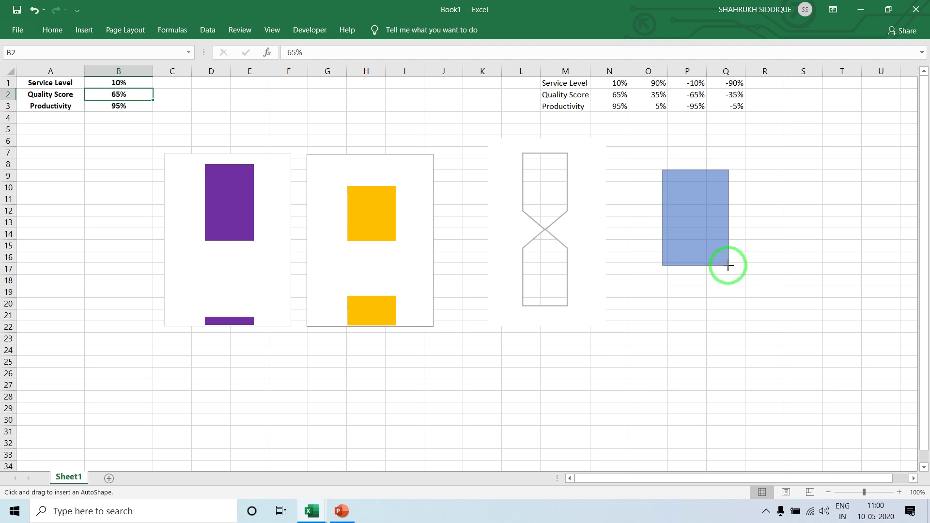
{"action": "mouse_move", "coordinate": [729, 266]}
{"action": "left_mouse_down"}
{"action": "mouse_move", "coordinate": [782, 232]}
{"action": "mouse_move", "coordinate": [701, 213]}
{"action": "left_mouse_up"}
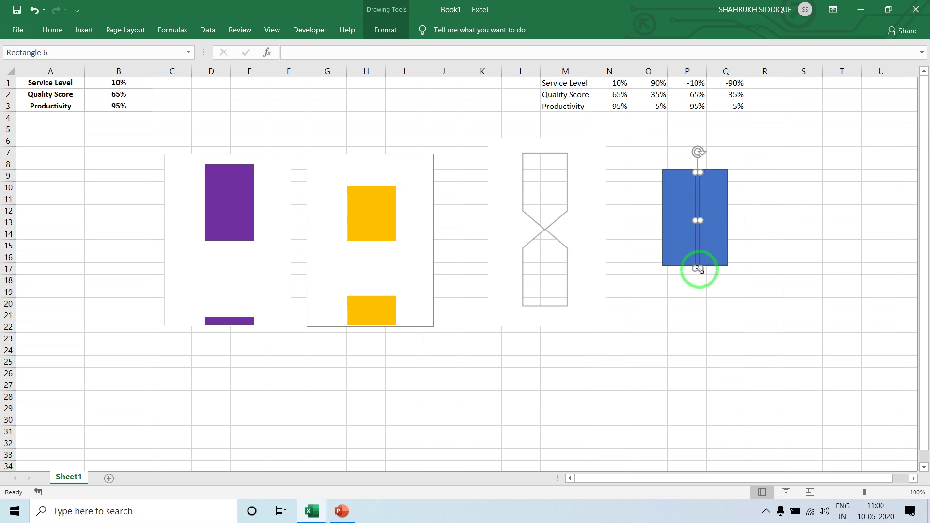
{"action": "left_click_drag", "start_coordinate": [699, 269], "coordinate": [699, 266]}
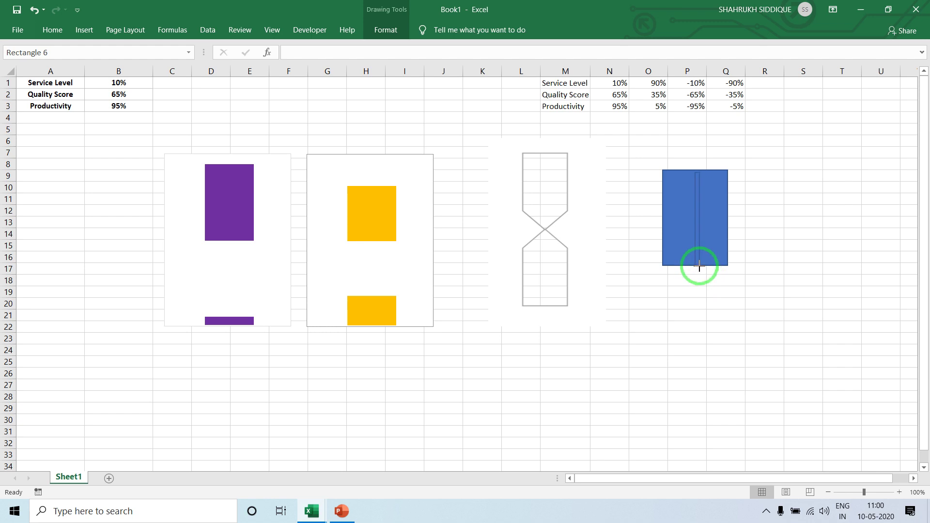
Give the thin bar a purple fill and no outline
{"action": "left_click", "coordinate": [386, 30]}
{"action": "left_click", "coordinate": [442, 62]}
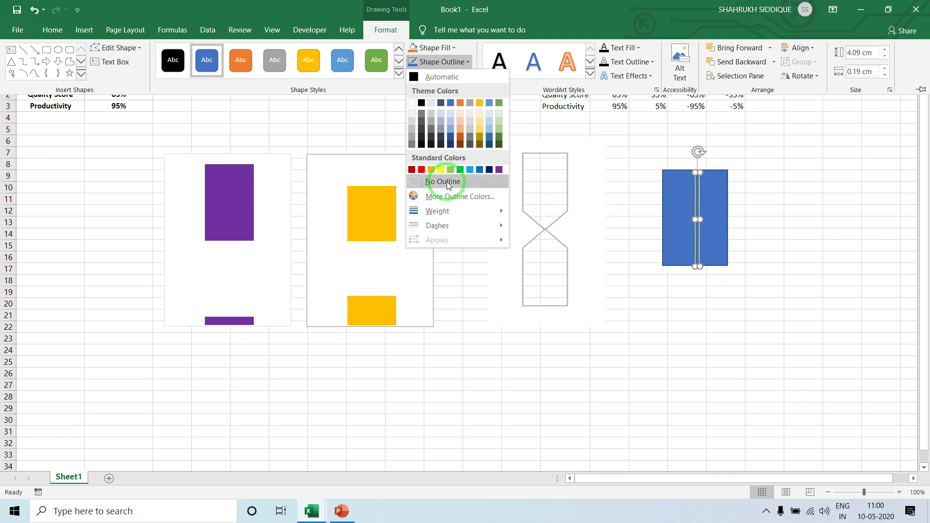
{"action": "left_click", "coordinate": [443, 62]}
{"action": "left_click", "coordinate": [445, 47]}
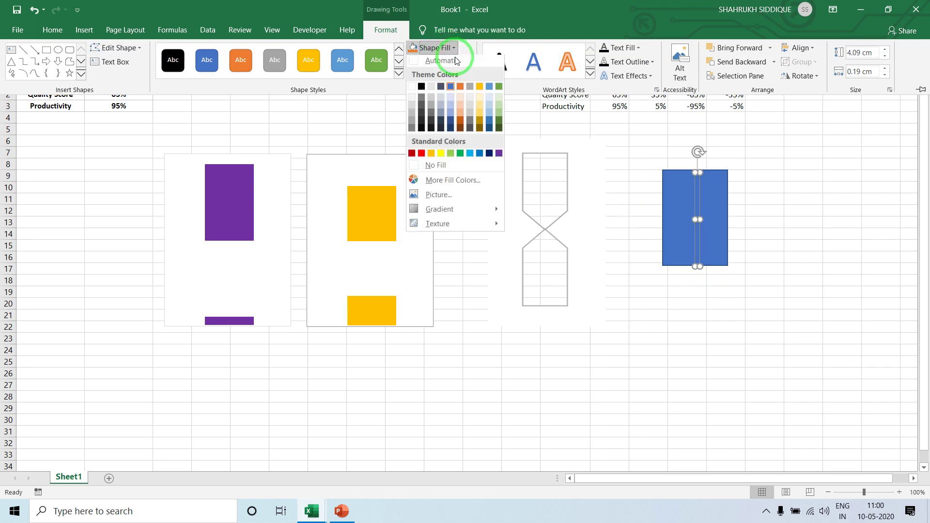
{"action": "left_click", "coordinate": [499, 154]}
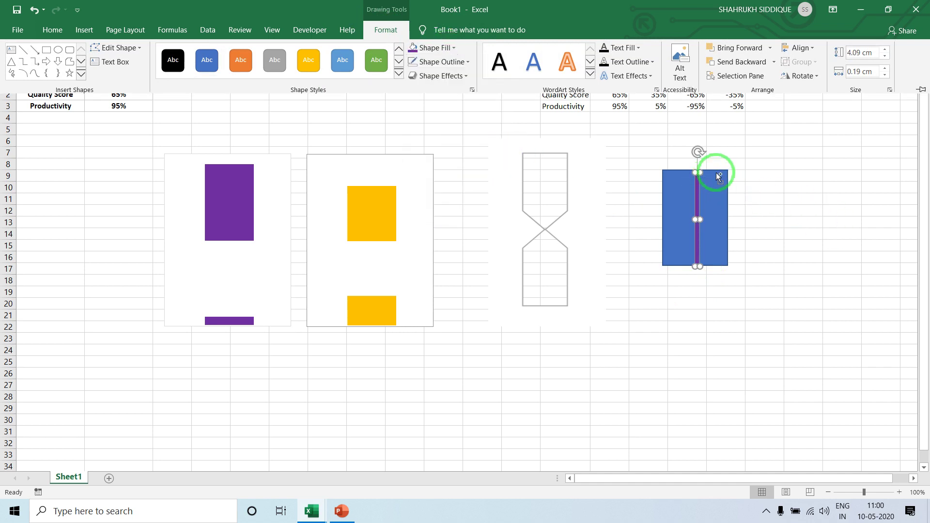
Give the wide surrounding rectangle a white fill and no outline
{"action": "left_click", "coordinate": [715, 173]}
{"action": "left_click", "coordinate": [386, 29]}
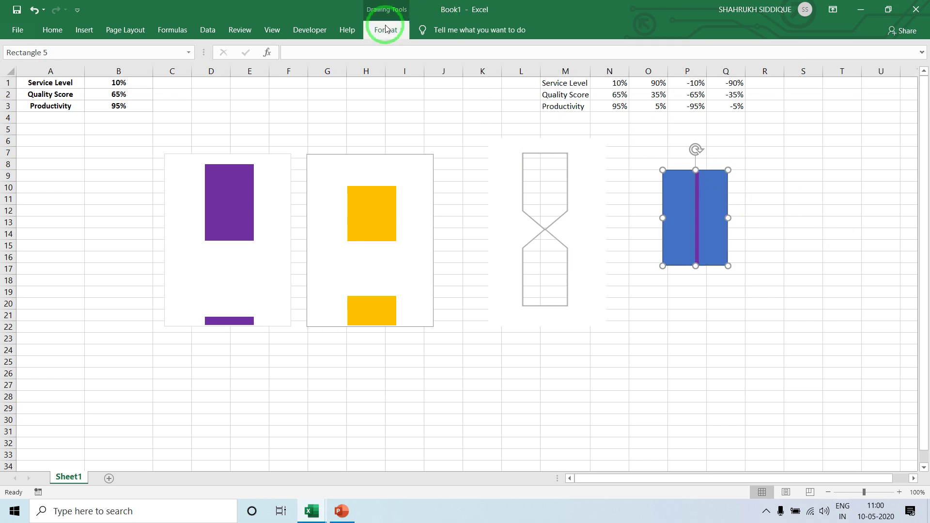
{"action": "left_click", "coordinate": [434, 48]}
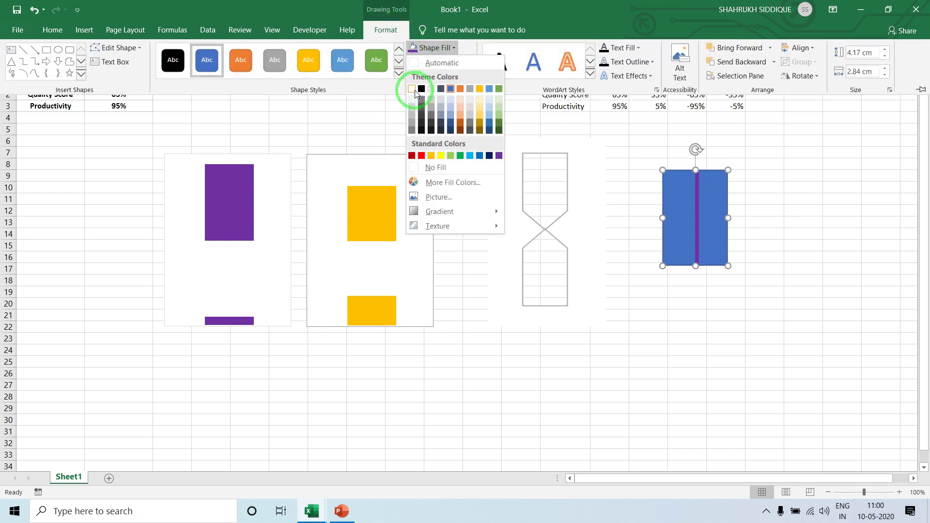
{"action": "left_click", "coordinate": [412, 89]}
{"action": "left_click", "coordinate": [439, 61]}
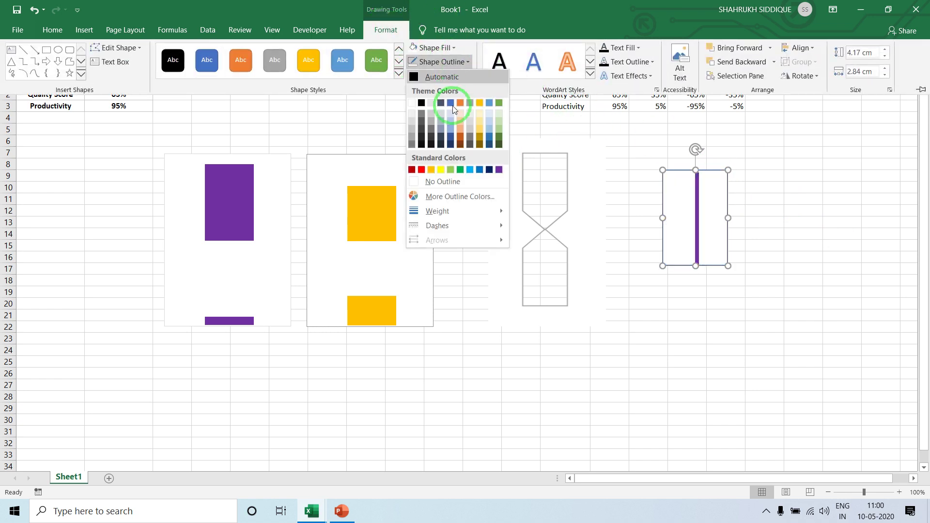
{"action": "left_click", "coordinate": [451, 181]}
Group the thin purple bar and the white rectangle into one object
{"action": "left_click", "coordinate": [836, 223]}
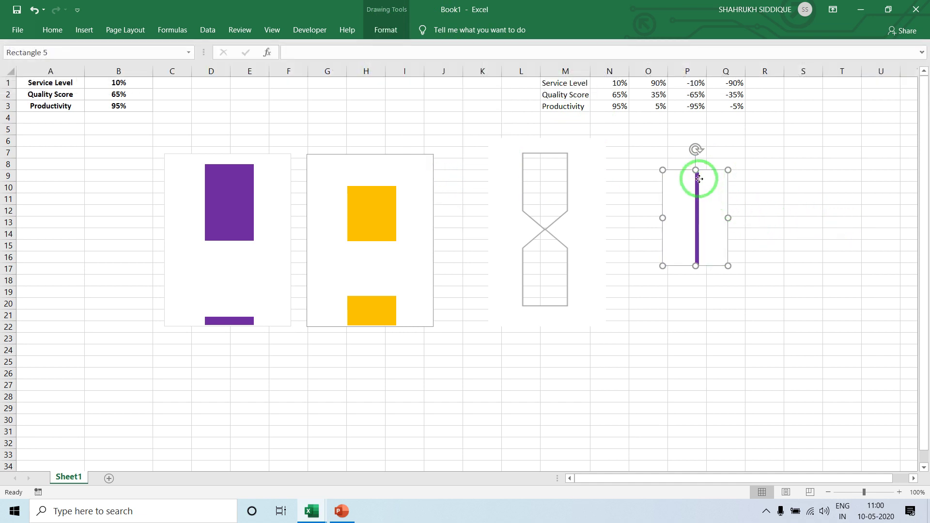
{"action": "left_click", "coordinate": [386, 29]}
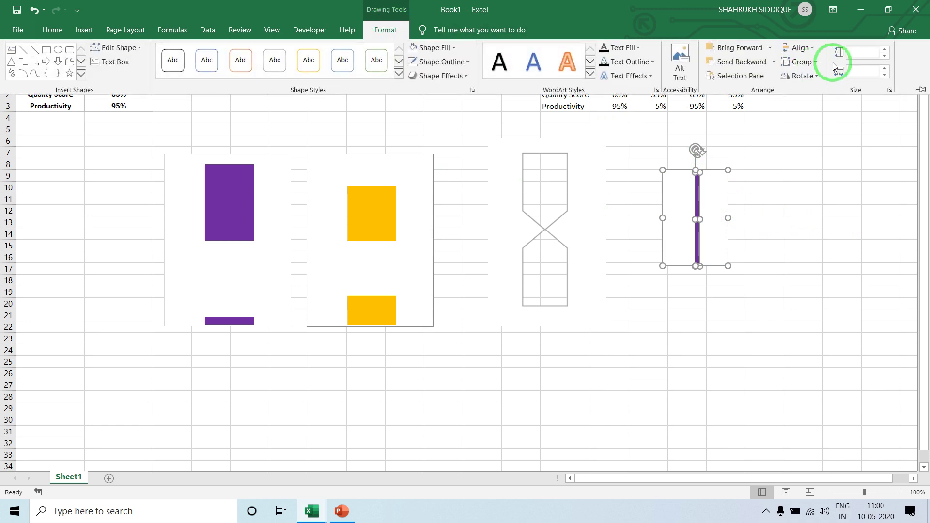
{"action": "left_click", "coordinate": [799, 62]}
{"action": "left_click", "coordinate": [808, 77]}
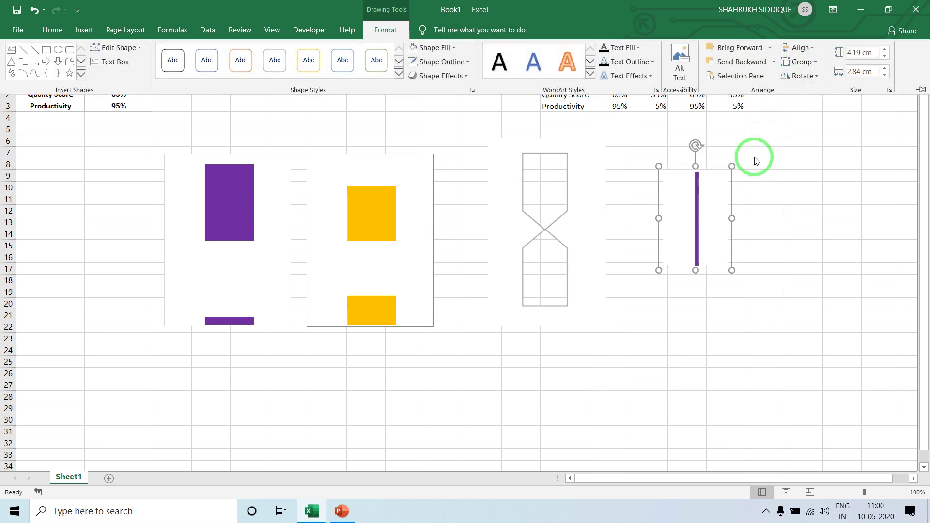
{"action": "left_click", "coordinate": [713, 170]}
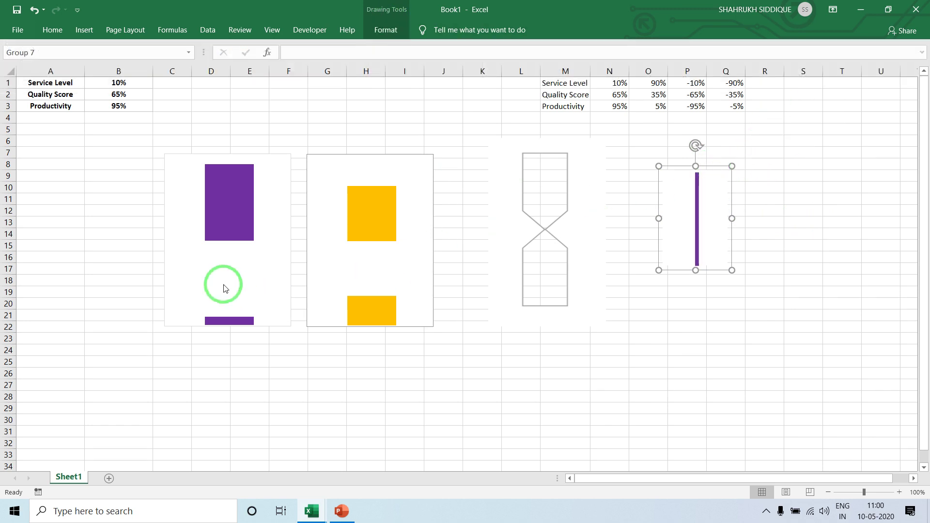
Fill the left chart's middle series with the pasted purple bar
{"action": "left_click", "coordinate": [211, 270]}
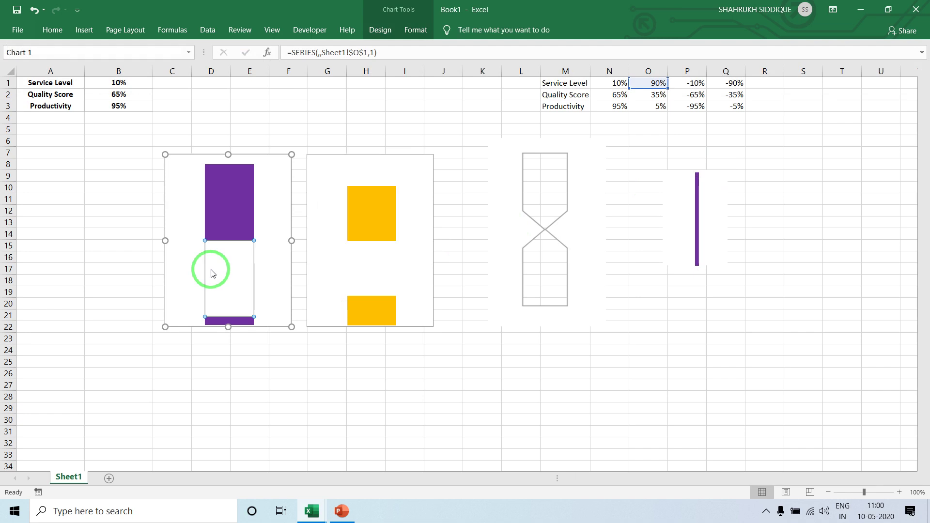
{"action": "double_click", "coordinate": [218, 287]}
{"action": "key", "text": "ctrl+v"}
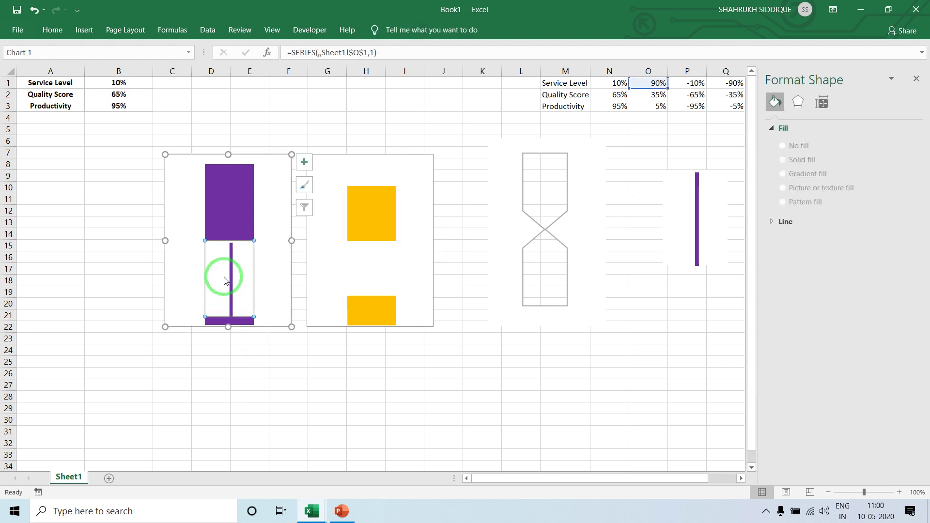
{"action": "left_click", "coordinate": [255, 383]}
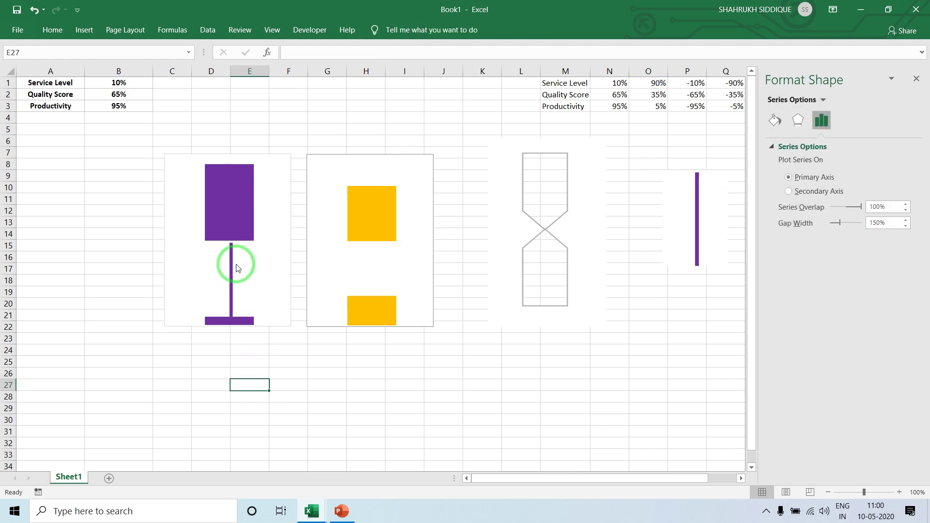
Copy the grouped purple bar and paste it as a picture into the hourglass outline
{"action": "left_click", "coordinate": [684, 191]}
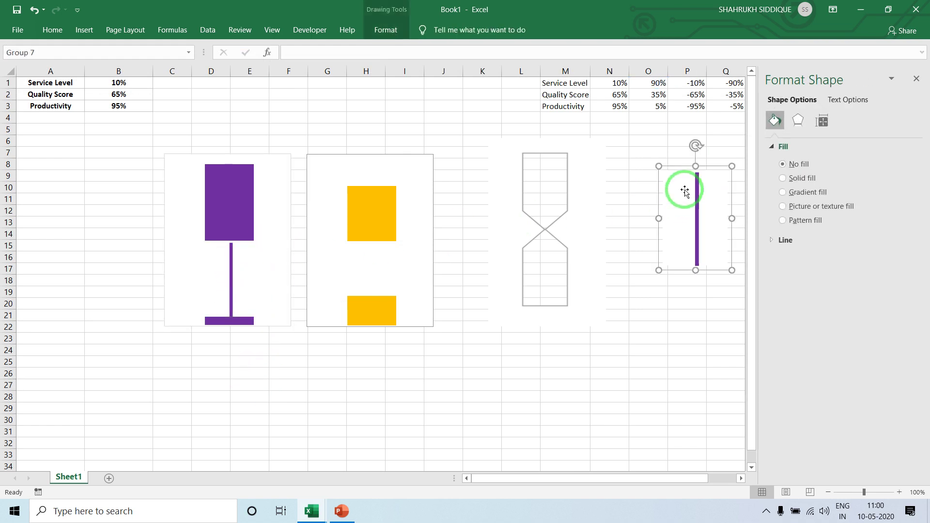
{"action": "left_click", "coordinate": [391, 30]}
{"action": "right_click", "coordinate": [675, 189]}
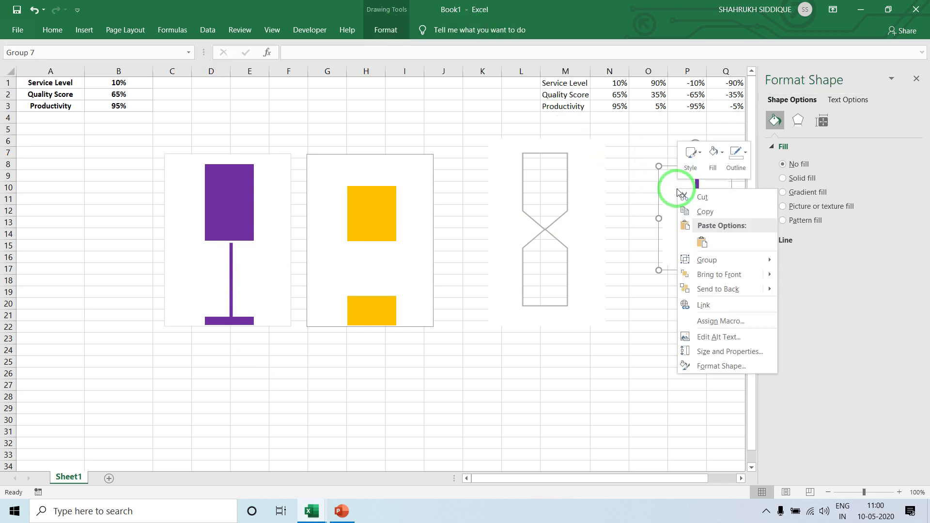
{"action": "left_click", "coordinate": [696, 213]}
{"action": "left_click", "coordinate": [602, 312]}
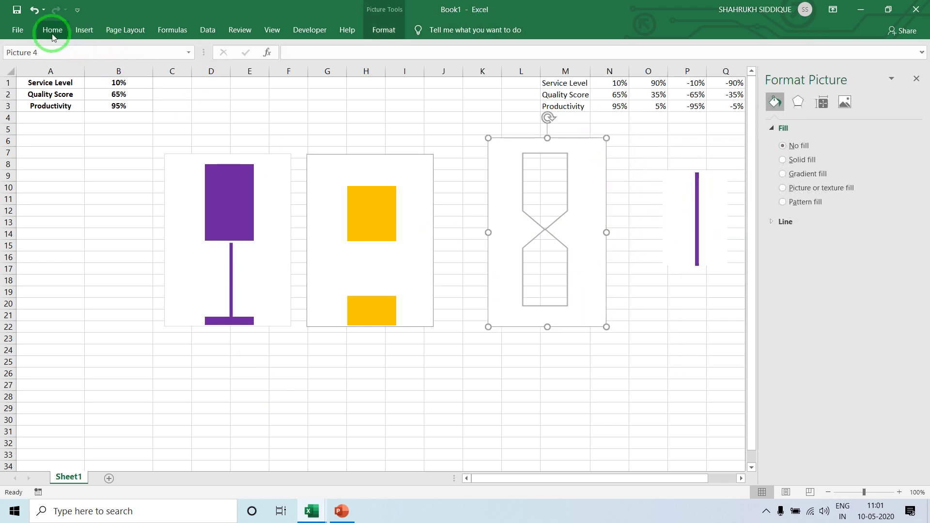
{"action": "left_click", "coordinate": [53, 34]}
{"action": "left_click", "coordinate": [17, 73]}
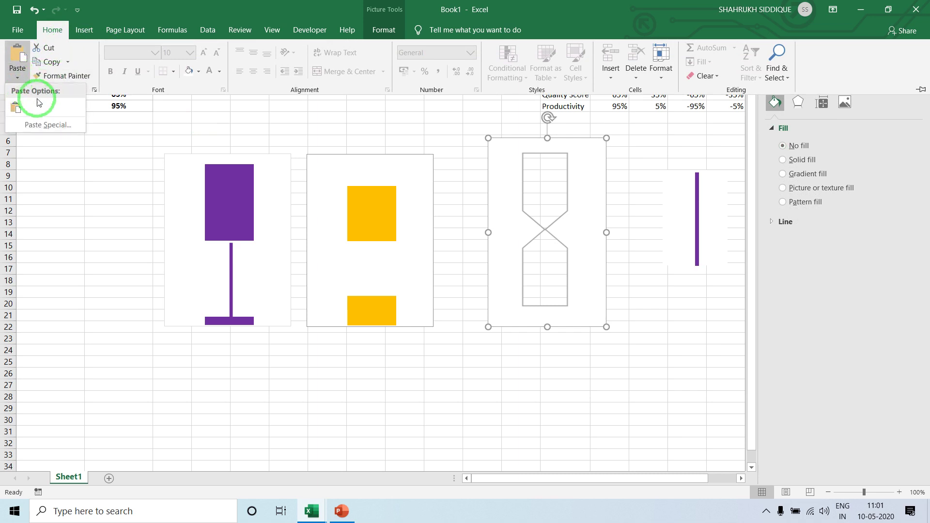
{"action": "left_click", "coordinate": [42, 125]}
{"action": "key", "text": "Return"}
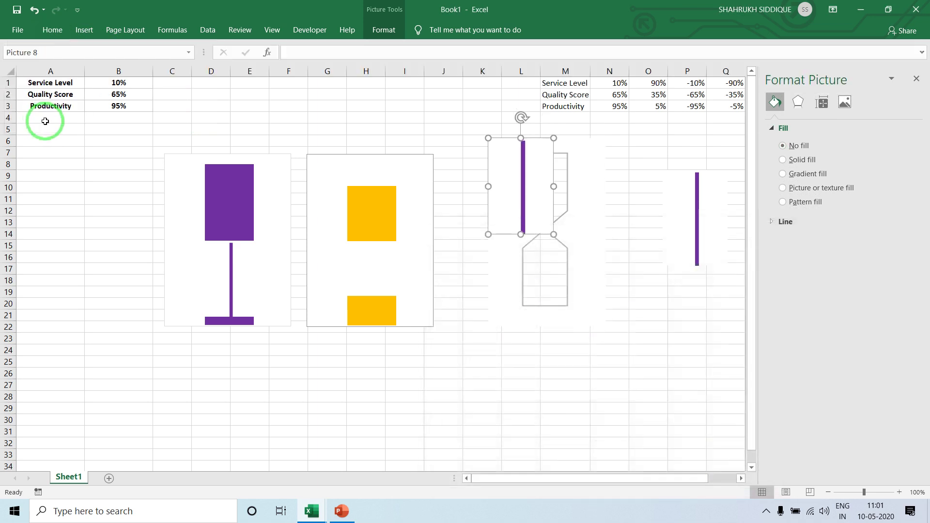
Crop the top off the pasted purple bar picture
{"action": "left_click", "coordinate": [395, 41]}
{"action": "left_click", "coordinate": [825, 60]}
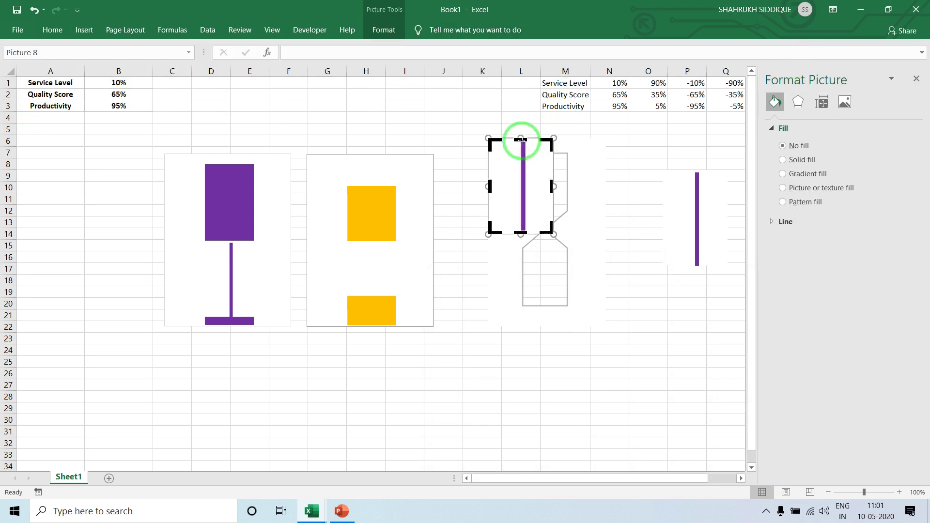
{"action": "left_click_drag", "start_coordinate": [521, 140], "coordinate": [521, 145]}
{"action": "left_click", "coordinate": [529, 371]}
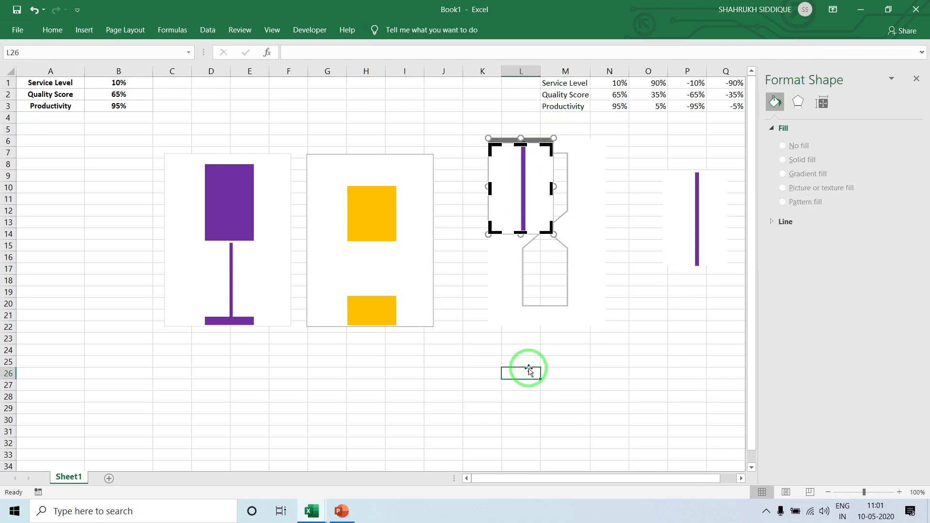
{"action": "left_click", "coordinate": [542, 178]}
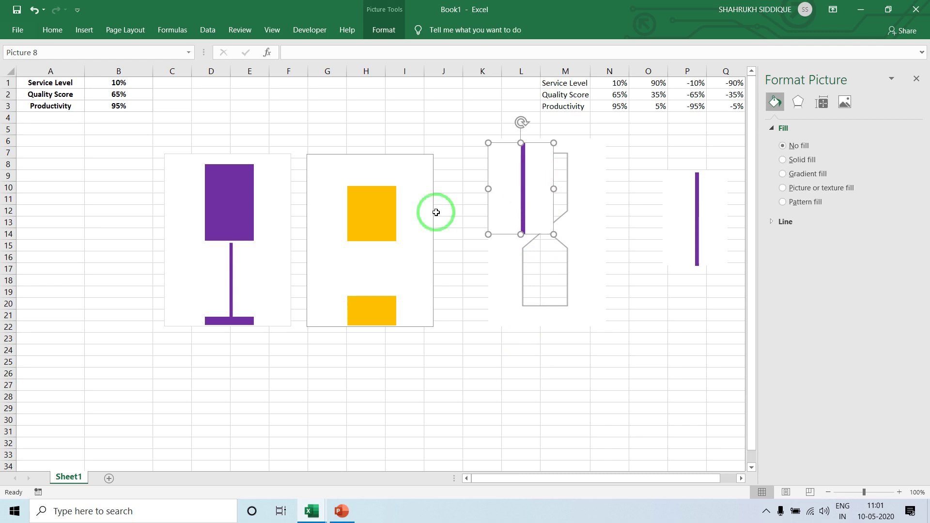
Check the left chart's data series, then select the hourglass outline picture
{"action": "left_click", "coordinate": [209, 263]}
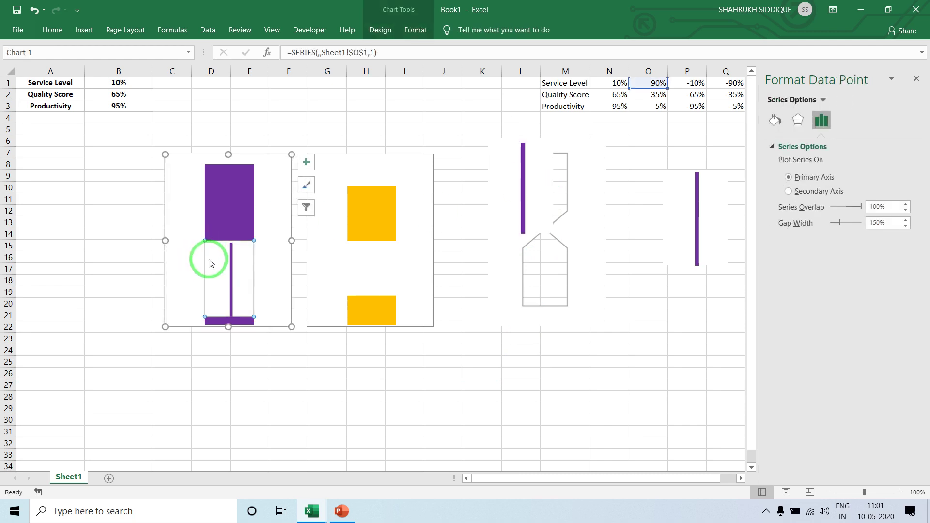
{"action": "left_click", "coordinate": [235, 353]}
{"action": "left_click", "coordinate": [254, 272]}
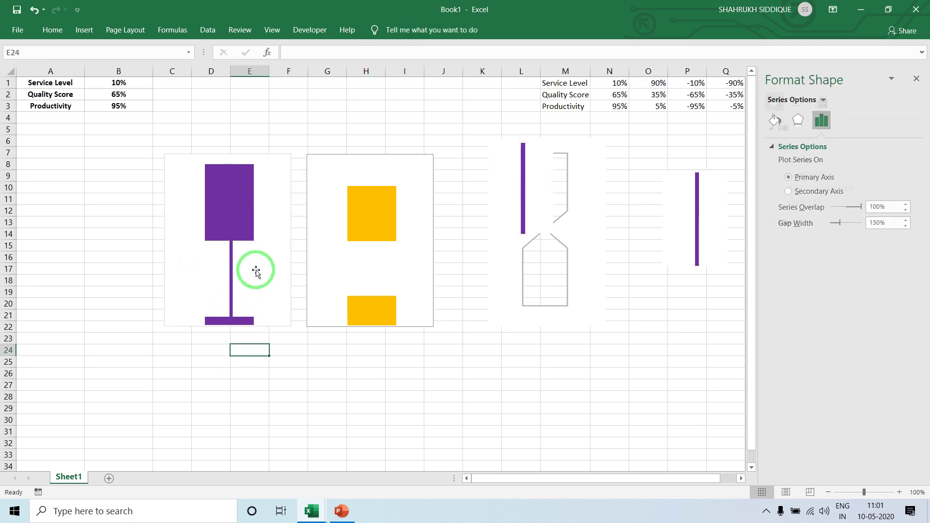
{"action": "left_click", "coordinate": [264, 359]}
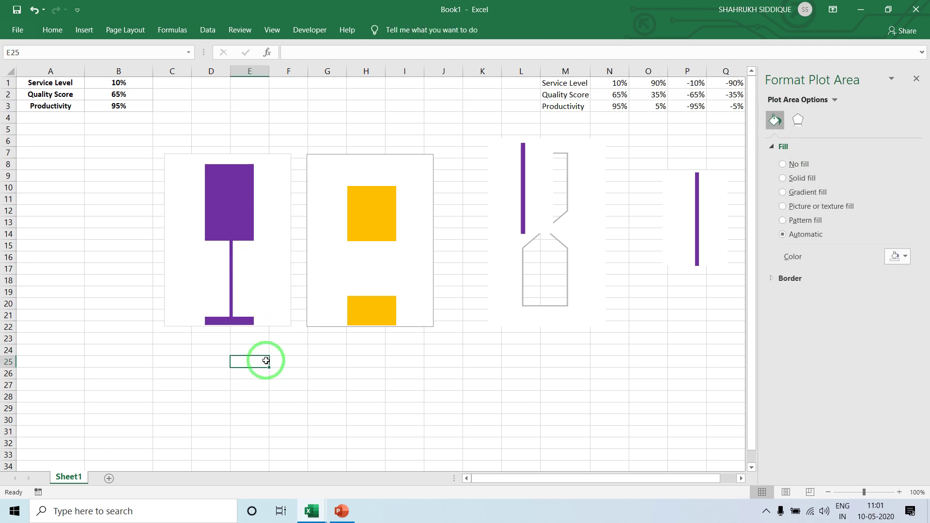
{"action": "left_click", "coordinate": [590, 154]}
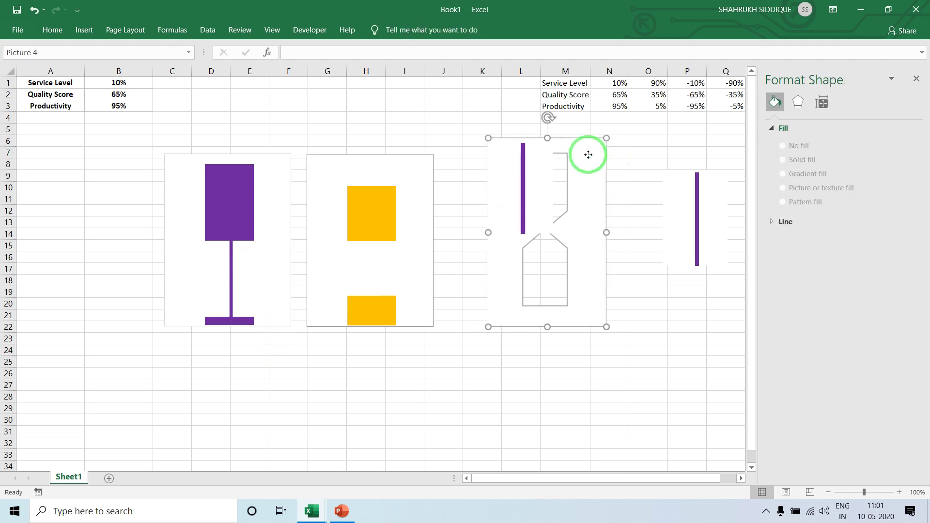
Move the hourglass outline onto the purple Service Level chart and align it
{"action": "mouse_move", "coordinate": [591, 151]}
{"action": "left_mouse_down"}
{"action": "mouse_move", "coordinate": [481, 203]}
{"action": "mouse_move", "coordinate": [279, 161]}
{"action": "left_mouse_up"}
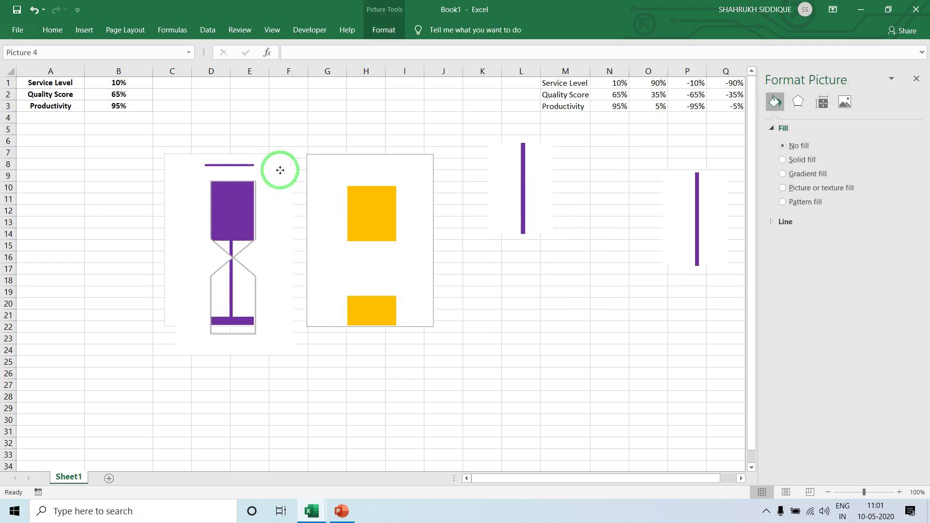
{"action": "left_click_drag", "start_coordinate": [279, 161], "coordinate": [276, 160]}
{"action": "left_click", "coordinate": [252, 83]}
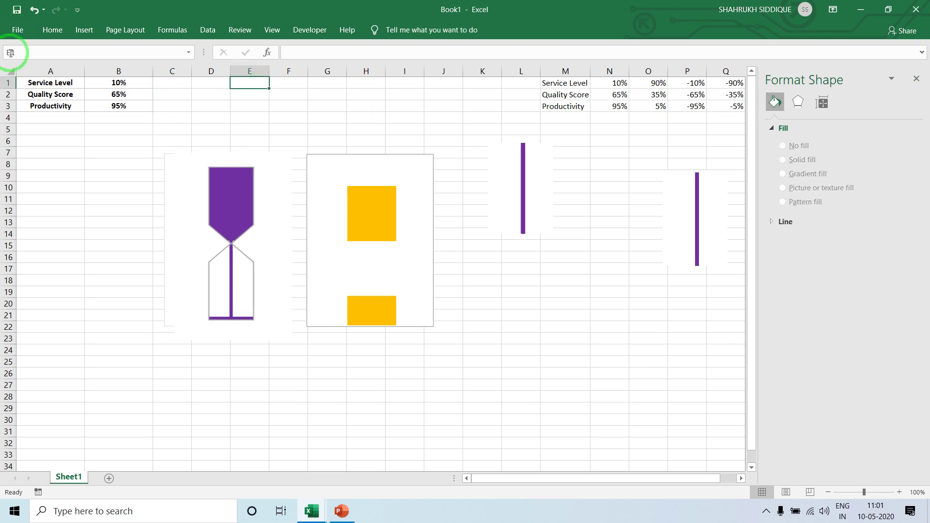
{"action": "left_click", "coordinate": [258, 154]}
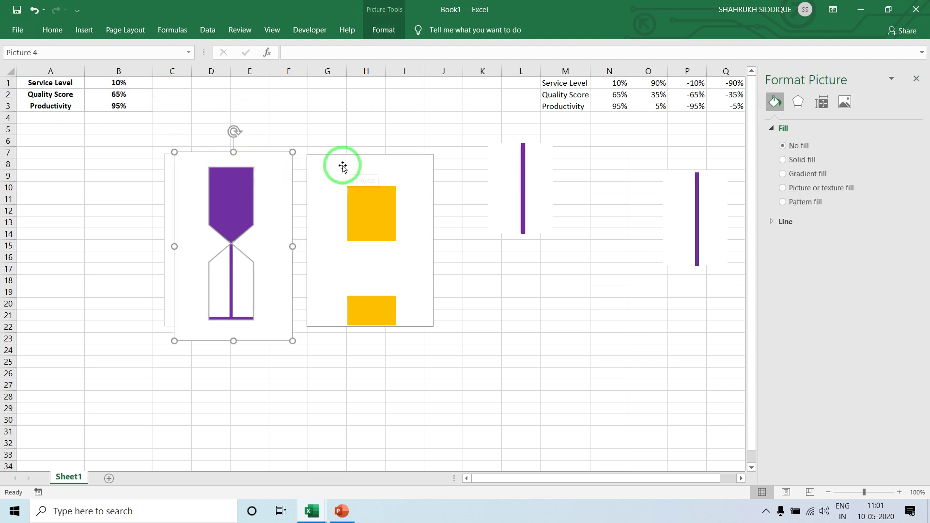
Select only the outline and Service Level chart and group them as Group 9
{"action": "key", "text": "ctrl+a"}
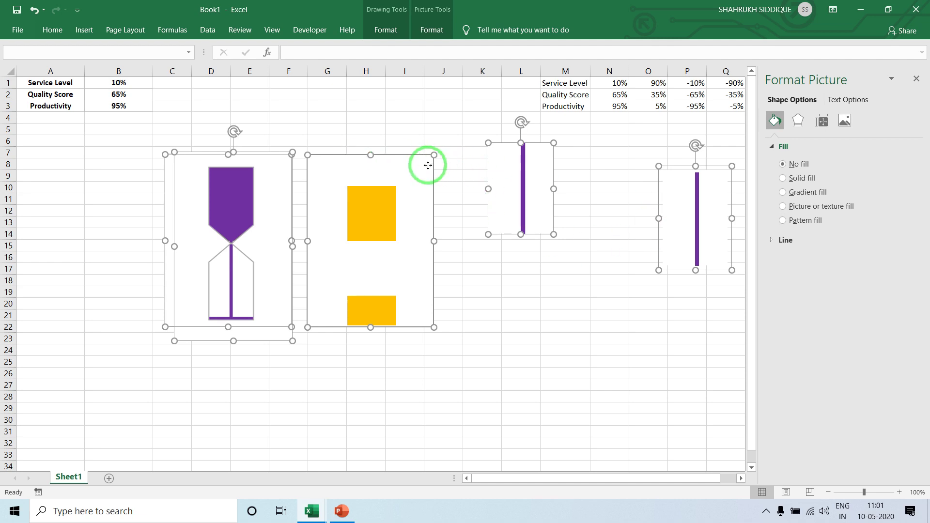
{"action": "left_click", "coordinate": [428, 166], "text": "ctrl"}
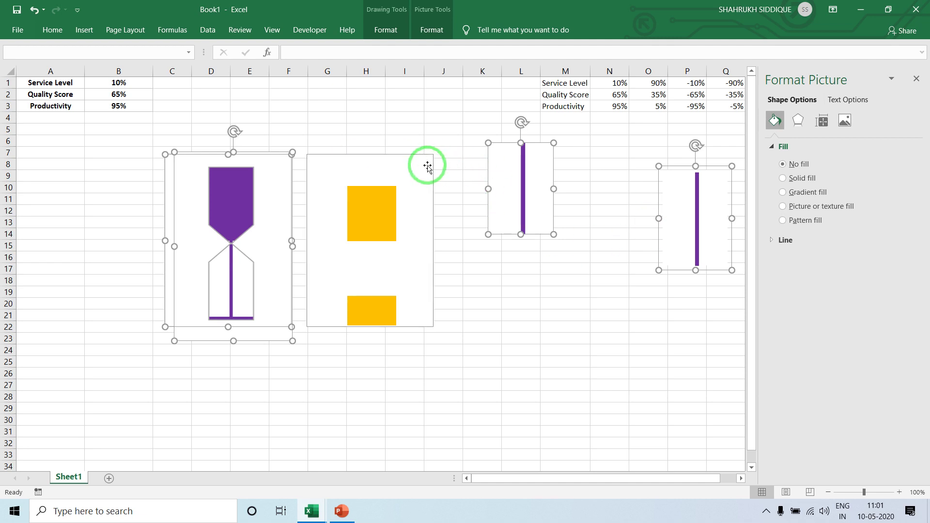
{"action": "left_click", "coordinate": [691, 173], "text": "ctrl"}
{"action": "left_click", "coordinate": [435, 33]}
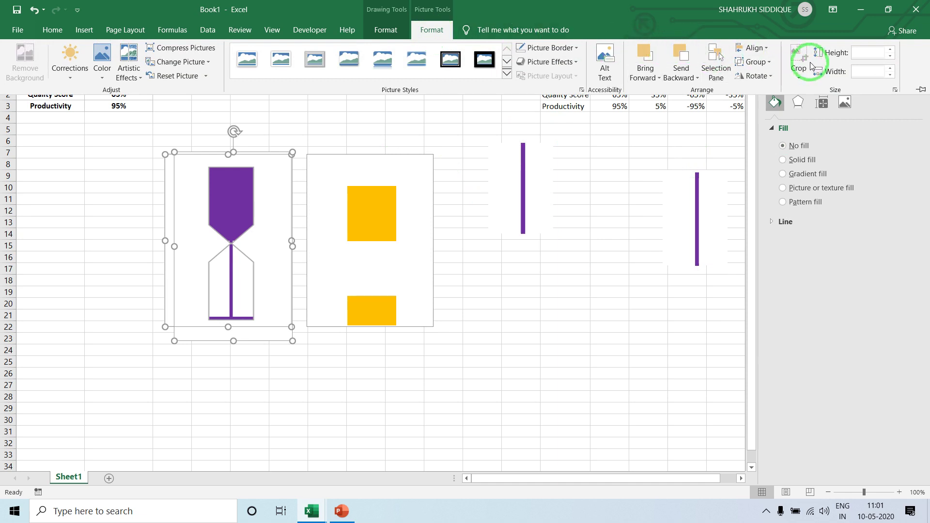
{"action": "left_click", "coordinate": [770, 61]}
{"action": "left_click", "coordinate": [758, 77]}
{"action": "left_click", "coordinate": [395, 116]}
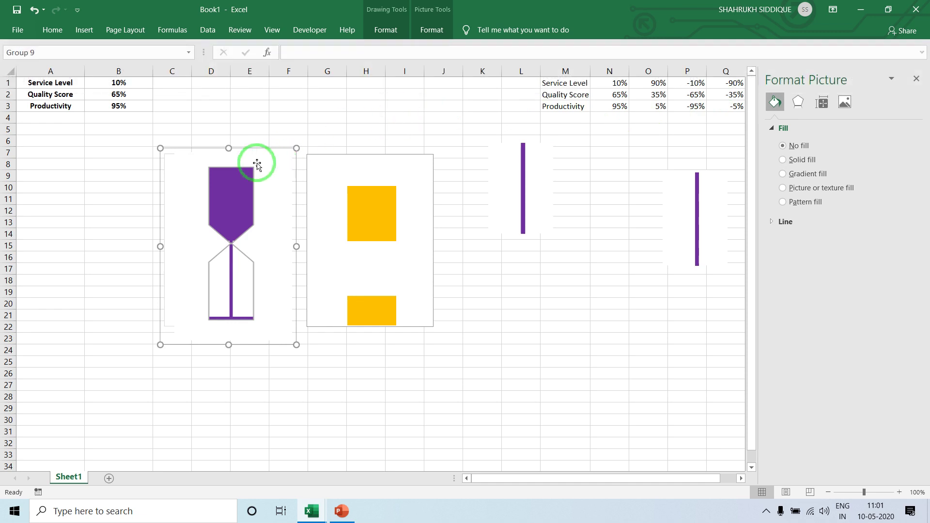
{"action": "left_click", "coordinate": [246, 119]}
{"action": "left_click", "coordinate": [253, 150]}
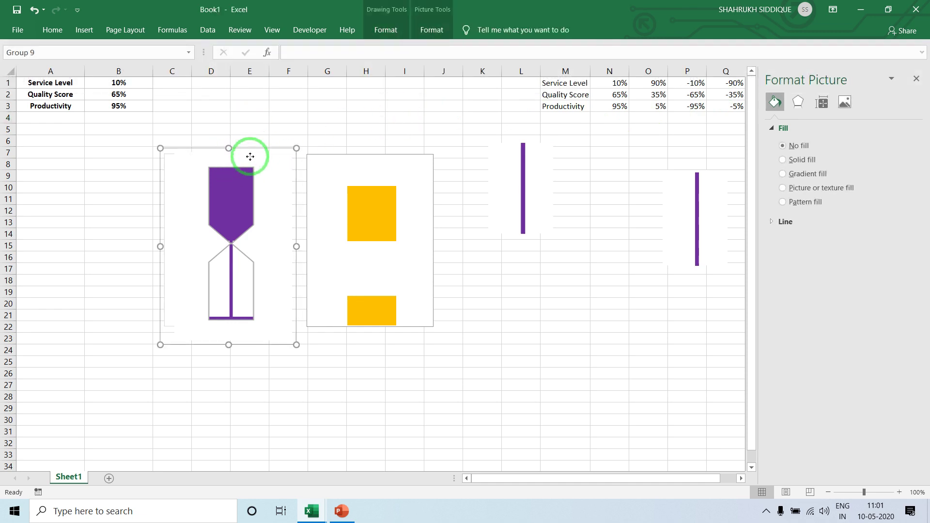
Nudge the hourglass group left and enter 20% and 30% in B1
{"action": "left_click_drag", "start_coordinate": [253, 153], "coordinate": [232, 151]}
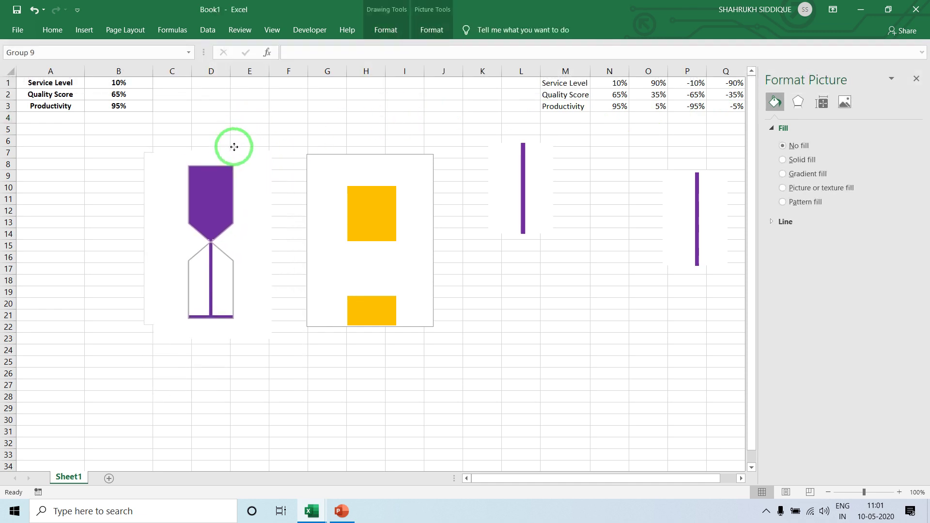
{"action": "left_click", "coordinate": [117, 85]}
{"action": "key", "text": "Return"}
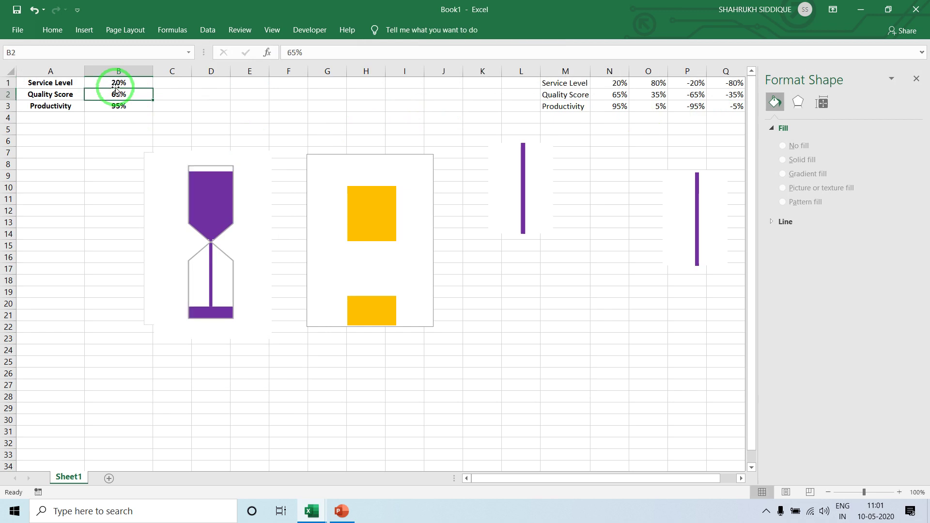
{"action": "key", "text": "Return"}
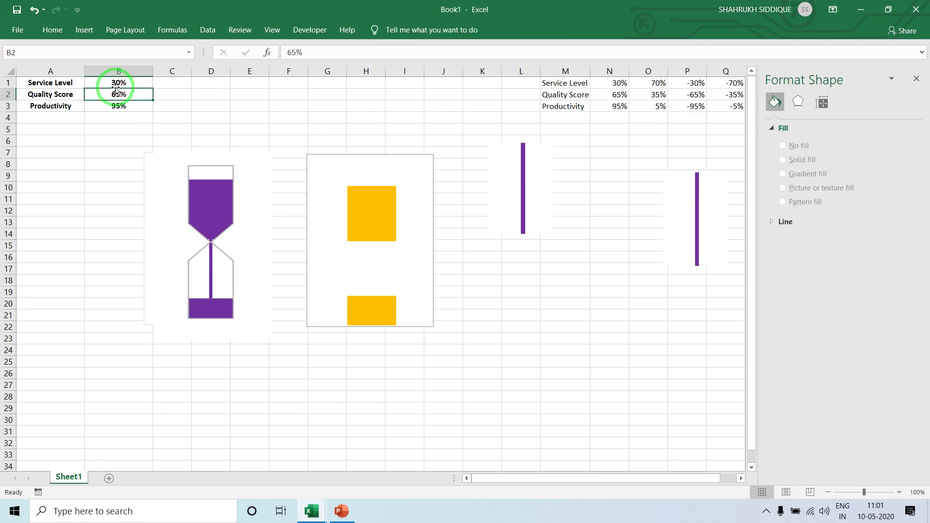
{"action": "key", "text": "Return"}
Raise Service Level in B1 to 50%, 60% and 70%
{"action": "left_click", "coordinate": [116, 87]}
{"action": "type", "text": "50"}
{"action": "key", "text": "Return"}
{"action": "left_click", "coordinate": [116, 87]}
{"action": "type", "text": "60"}
{"action": "key", "text": "Return"}
{"action": "left_click", "coordinate": [116, 87]}
{"action": "type", "text": "70"}
{"action": "key", "text": "Return"}
Raise Service Level in B1 through 80% and 90% to 100%
{"action": "left_click", "coordinate": [116, 87]}
{"action": "type", "text": "80"}
{"action": "key", "text": "Return"}
{"action": "type", "text": "0"}
{"action": "key", "text": "Return"}
{"action": "left_click", "coordinate": [117, 87]}
{"action": "type", "text": "10"}
{"action": "key", "text": "Return"}
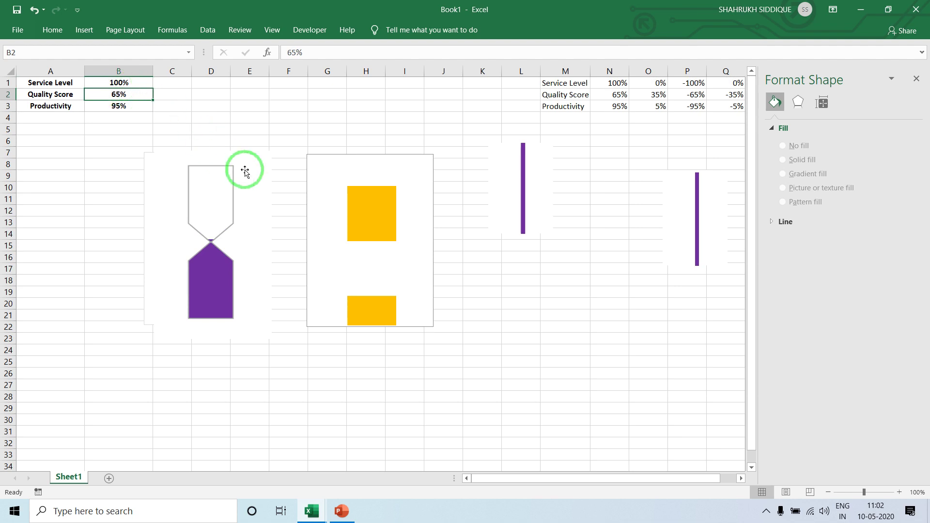
{"action": "left_click", "coordinate": [325, 160]}
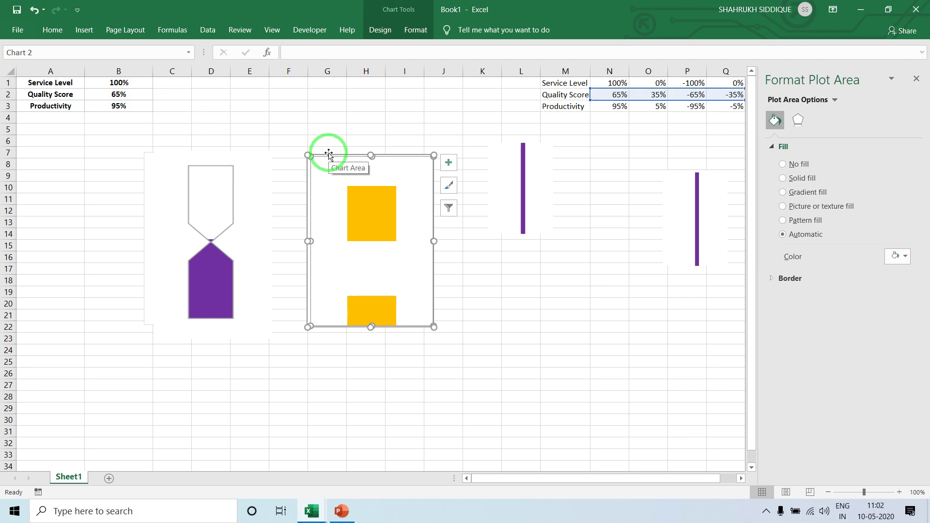
Delete the yellow helper chart and both spare purple bar shapes
{"action": "left_click", "coordinate": [319, 127]}
{"action": "left_click", "coordinate": [245, 175]}
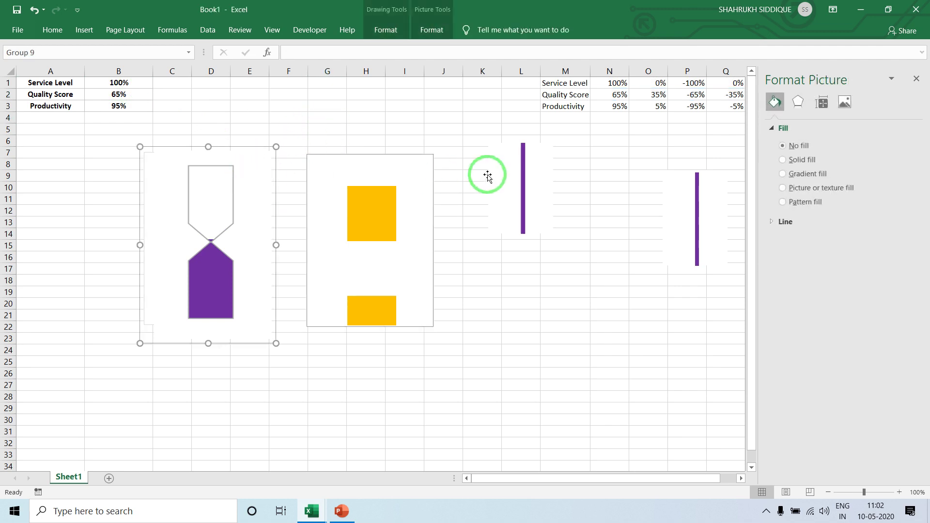
{"action": "left_click", "coordinate": [426, 157]}
{"action": "key", "text": "Delete"}
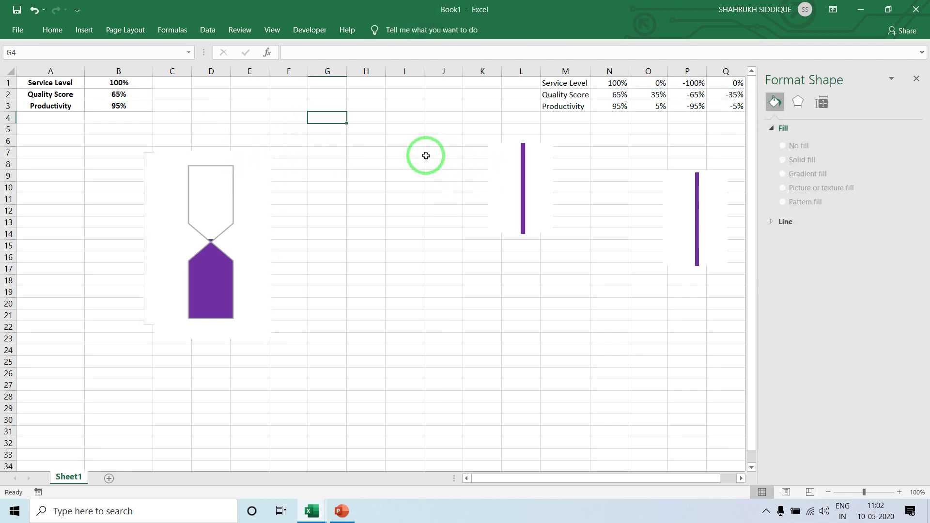
{"action": "left_click", "coordinate": [554, 154]}
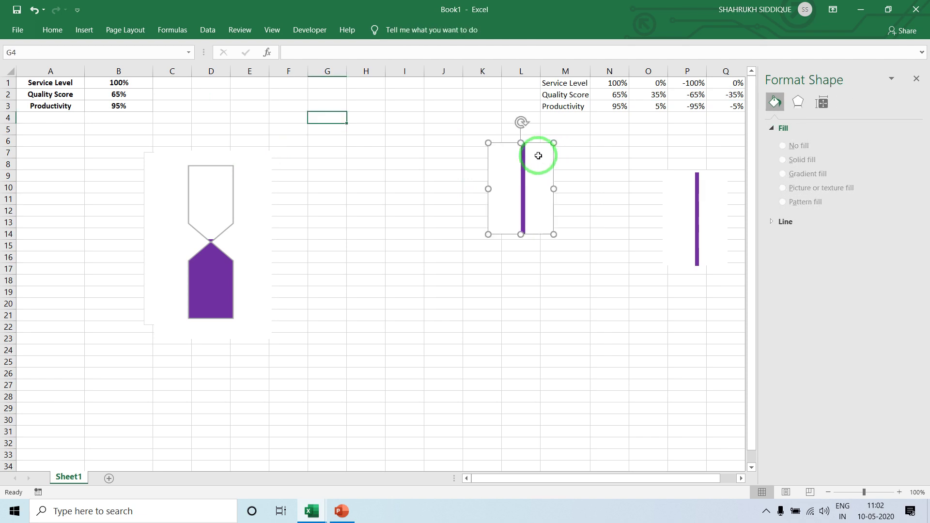
{"action": "key", "text": "Delete"}
{"action": "left_click", "coordinate": [700, 181]}
{"action": "key", "text": "Delete"}
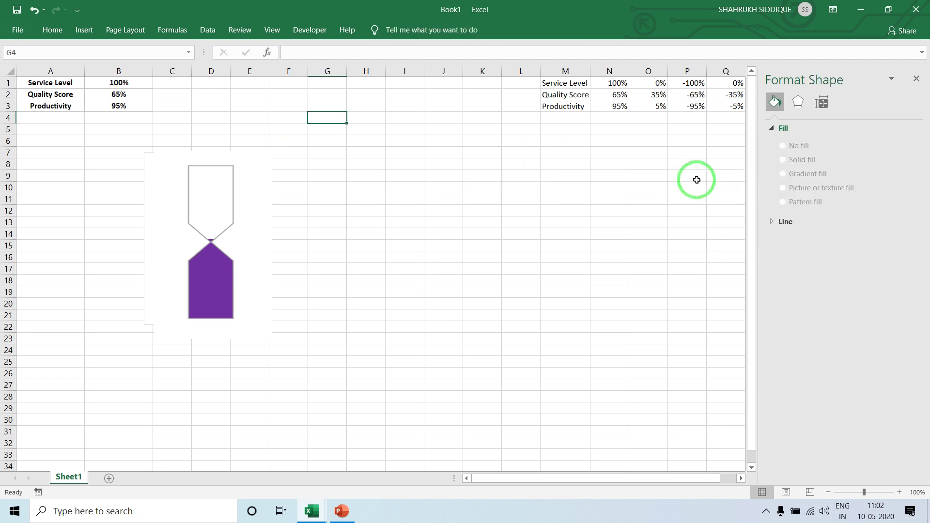
Move the hourglass group to columns G–J
{"action": "left_click", "coordinate": [255, 150]}
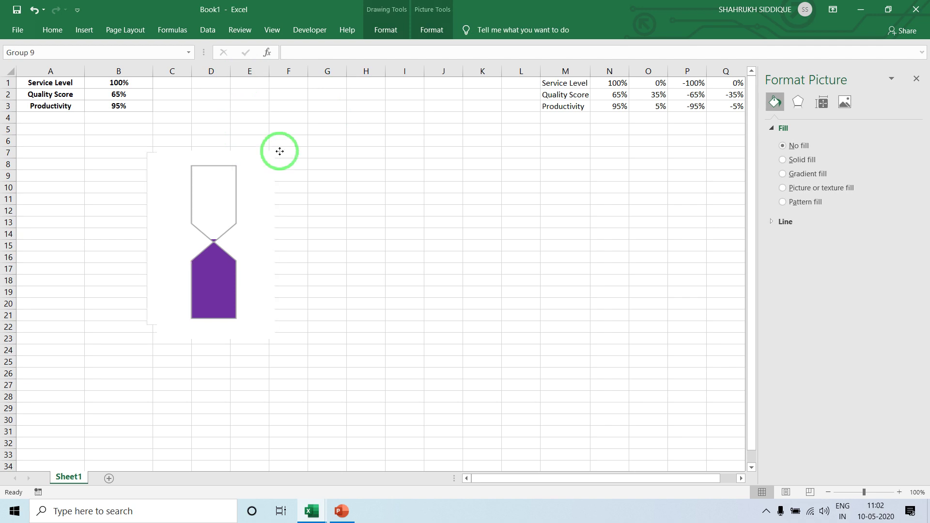
{"action": "left_click_drag", "start_coordinate": [258, 149], "coordinate": [433, 174]}
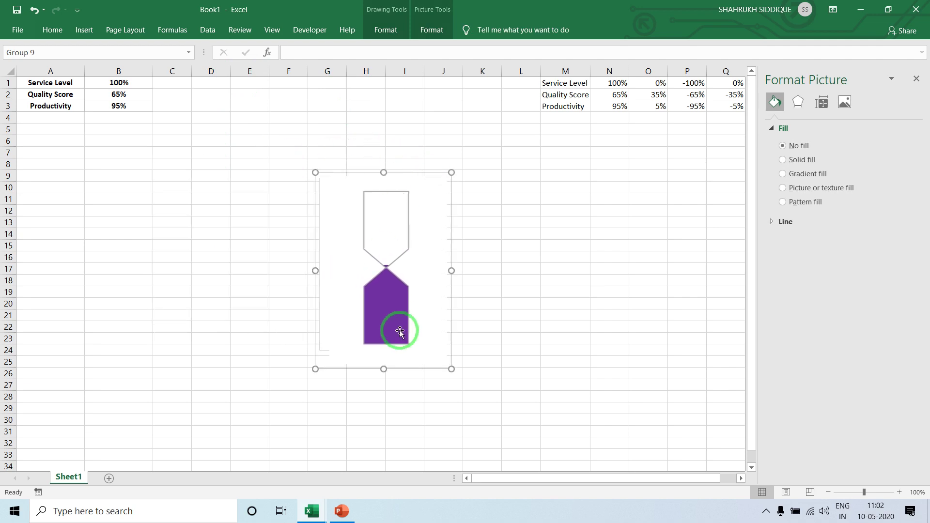
{"action": "left_click", "coordinate": [171, 209]}
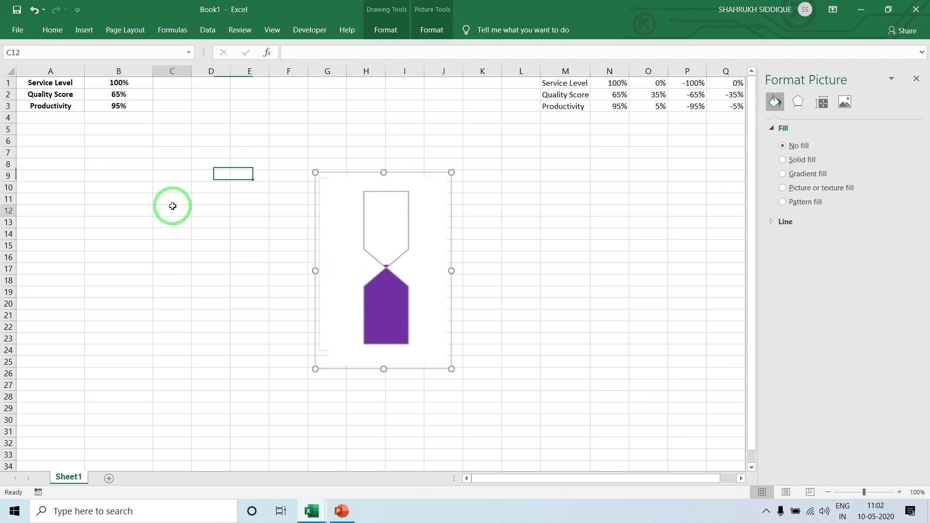
Insert a WordArt text box and link its text to cell B1
{"action": "left_click", "coordinate": [90, 33]}
{"action": "left_click", "coordinate": [784, 61]}
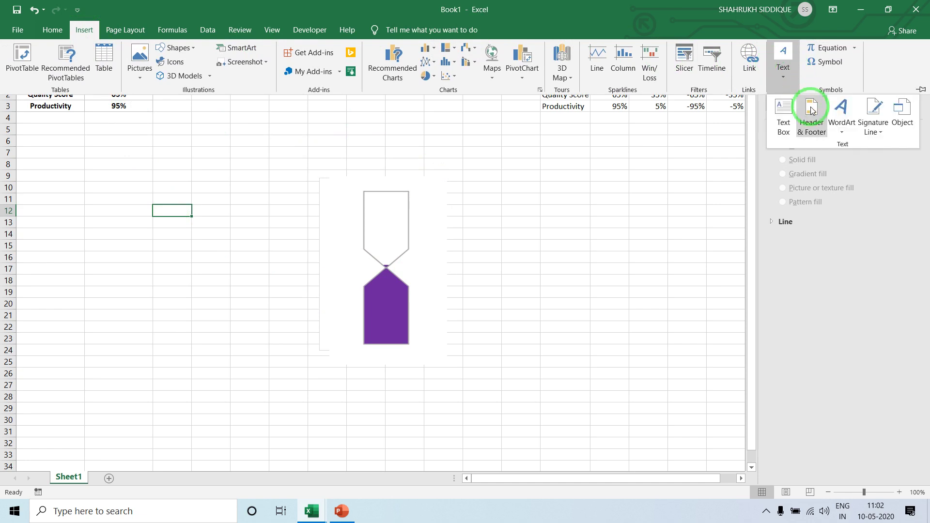
{"action": "left_click", "coordinate": [837, 126]}
{"action": "left_click", "coordinate": [782, 161]}
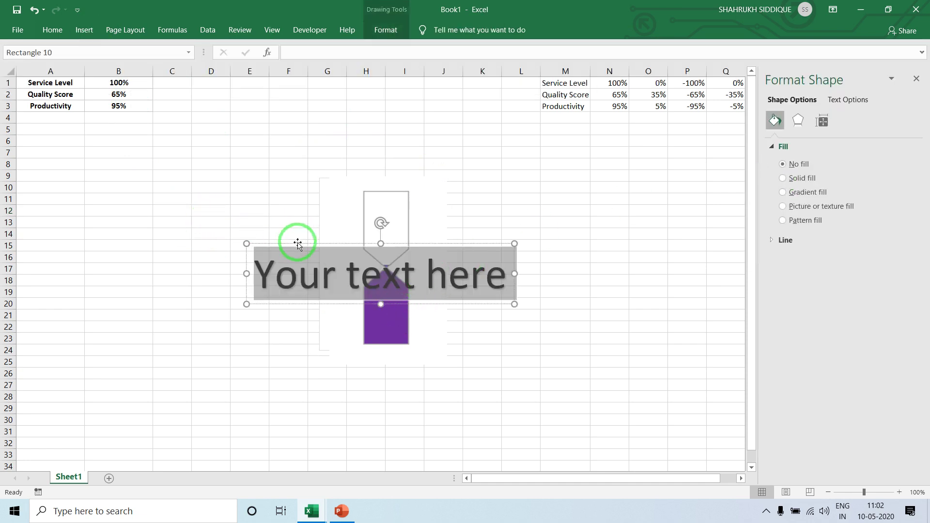
{"action": "left_click", "coordinate": [298, 244]}
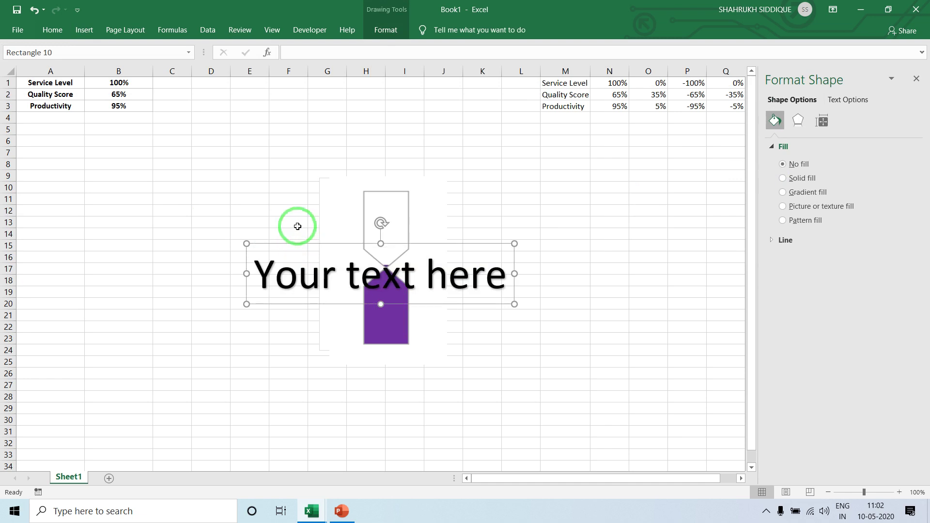
{"action": "type", "text": "="}
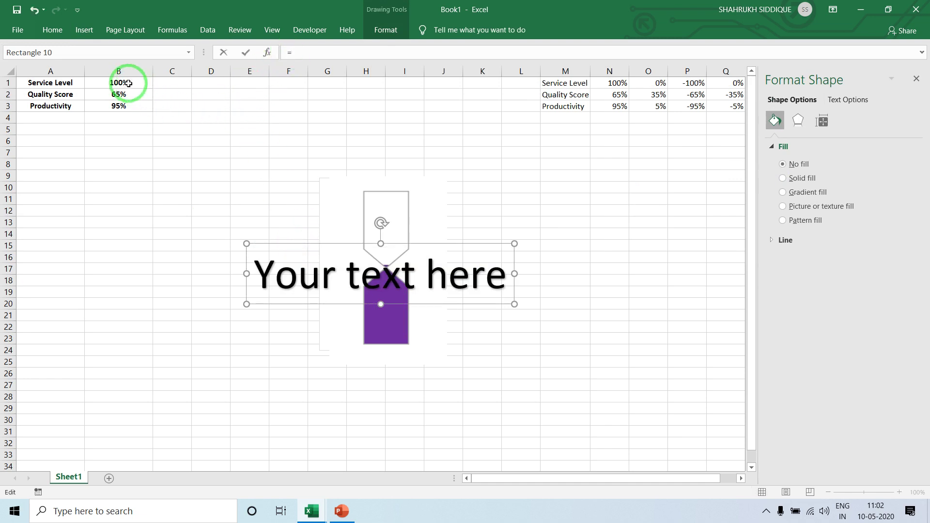
{"action": "key", "text": "Return"}
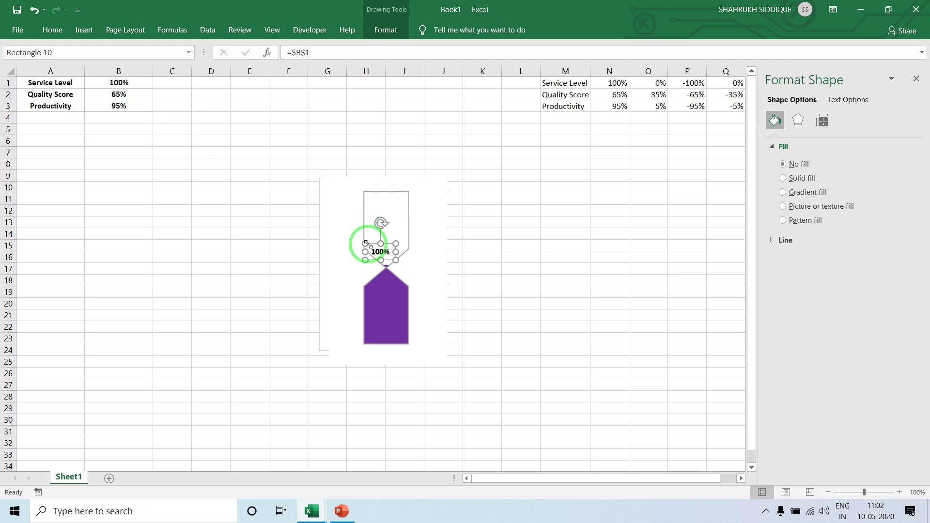
Move the 100% label onto the purple sand and enlarge its text
{"action": "left_click_drag", "start_coordinate": [374, 248], "coordinate": [371, 238]}
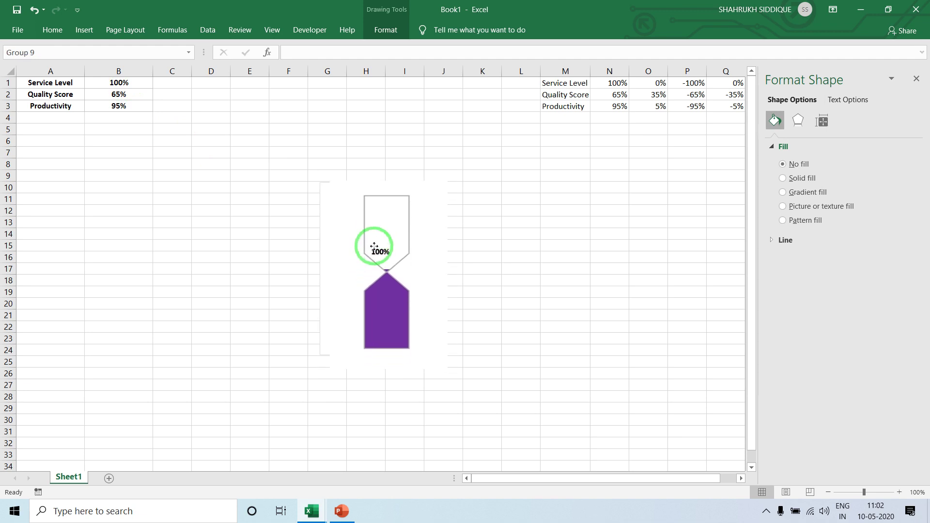
{"action": "left_click", "coordinate": [374, 246]}
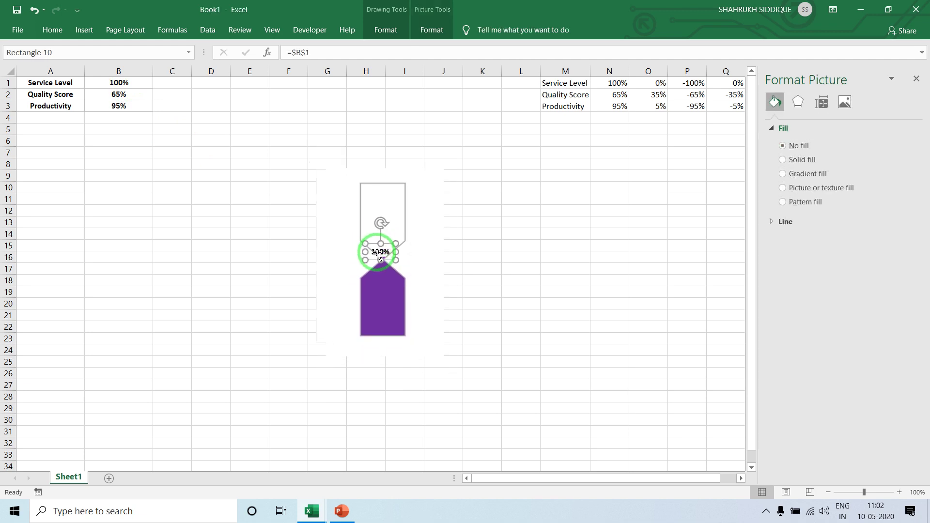
{"action": "left_click_drag", "start_coordinate": [373, 247], "coordinate": [374, 280]}
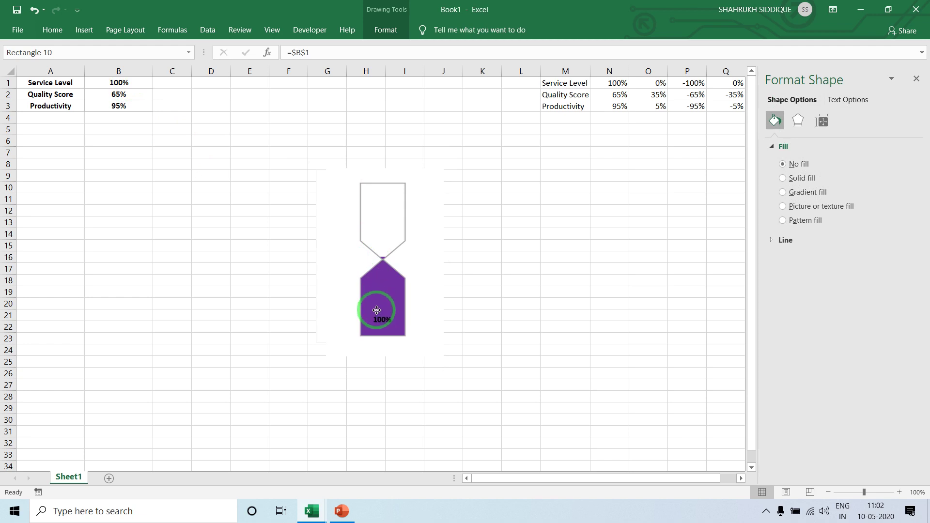
{"action": "left_click", "coordinate": [53, 30]}
{"action": "left_click", "coordinate": [204, 53]}
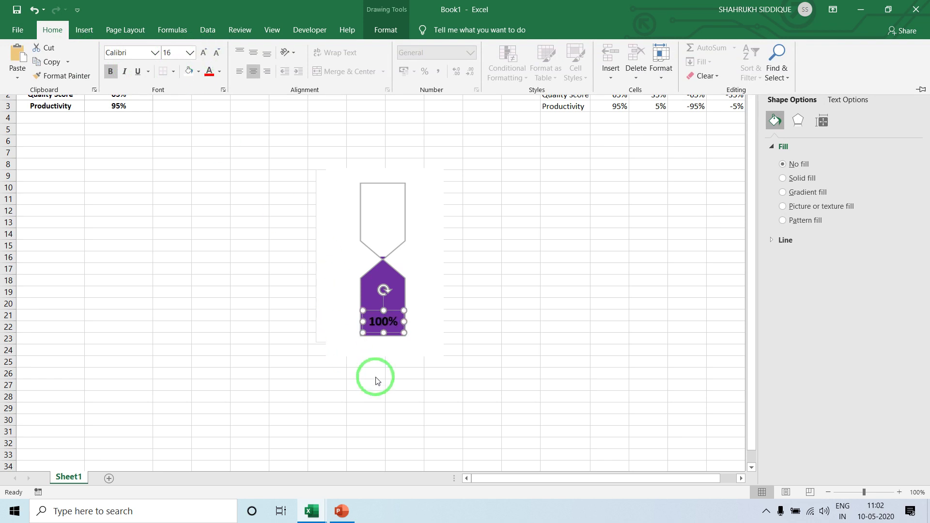
Set the 100% label's font to Agency FB at size 18
{"action": "left_click", "coordinate": [374, 310]}
{"action": "left_click", "coordinate": [376, 316]}
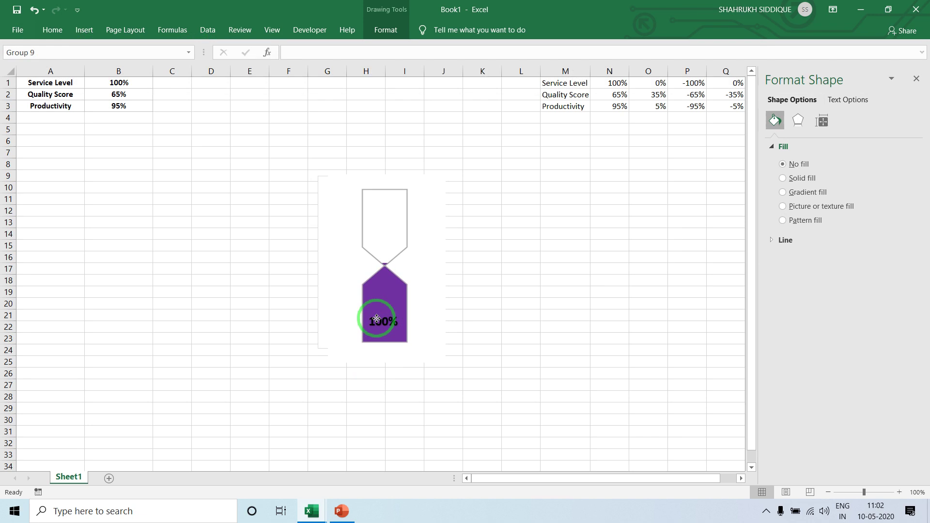
{"action": "left_click", "coordinate": [263, 311]}
{"action": "left_click", "coordinate": [376, 315]}
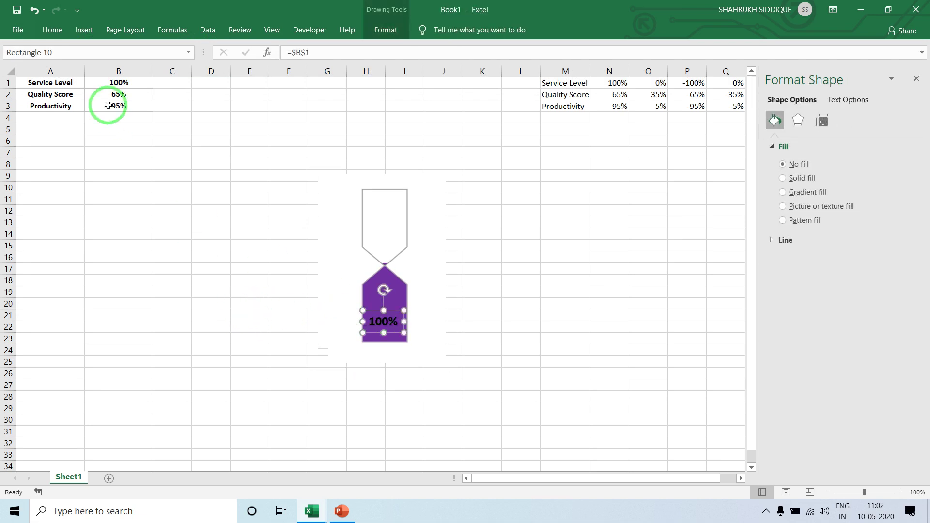
{"action": "left_click", "coordinate": [64, 38]}
{"action": "left_click", "coordinate": [124, 51]}
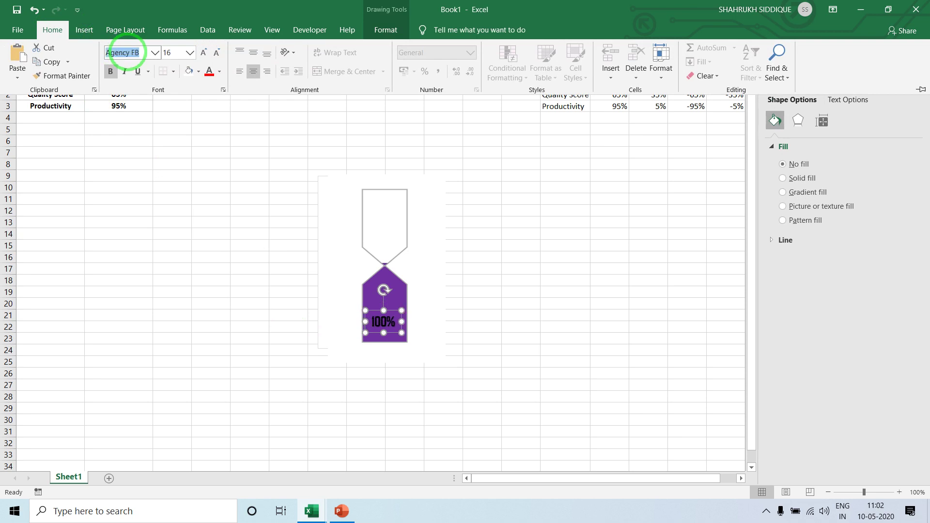
{"action": "left_click", "coordinate": [187, 194]}
{"action": "left_click", "coordinate": [189, 200]}
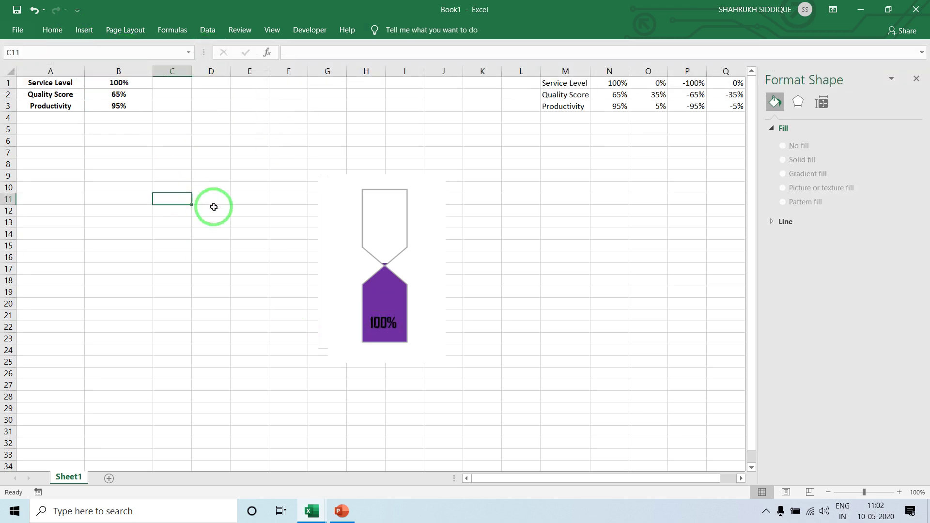
{"action": "left_click", "coordinate": [386, 305]}
{"action": "left_click", "coordinate": [391, 310]}
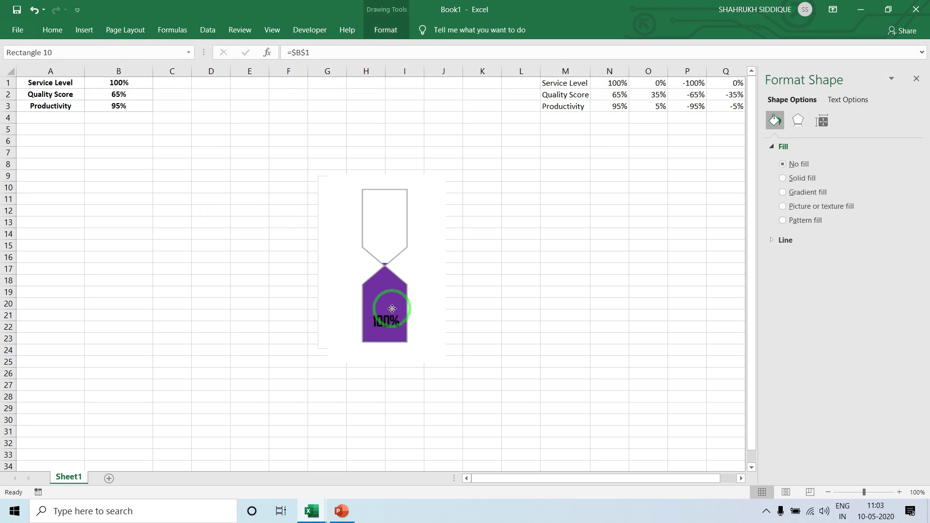
{"action": "left_click", "coordinate": [338, 374]}
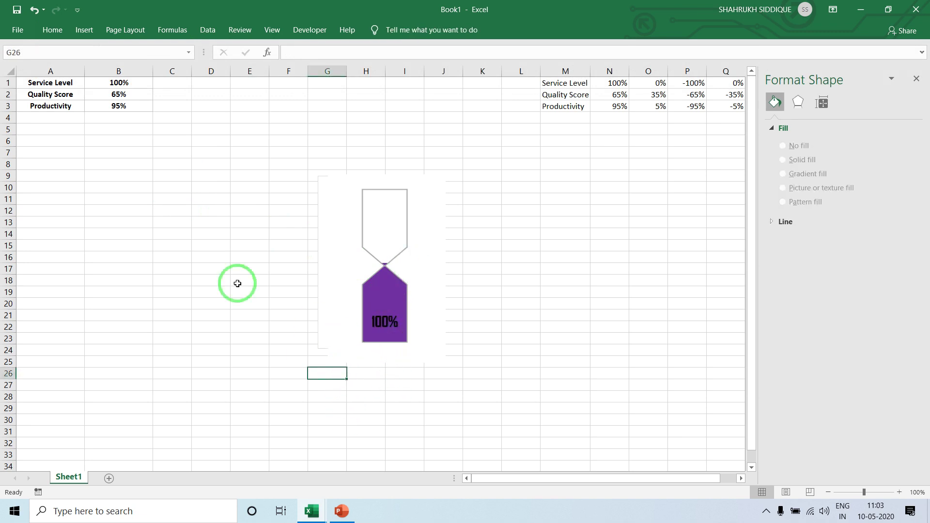
{"action": "left_click", "coordinate": [84, 30]}
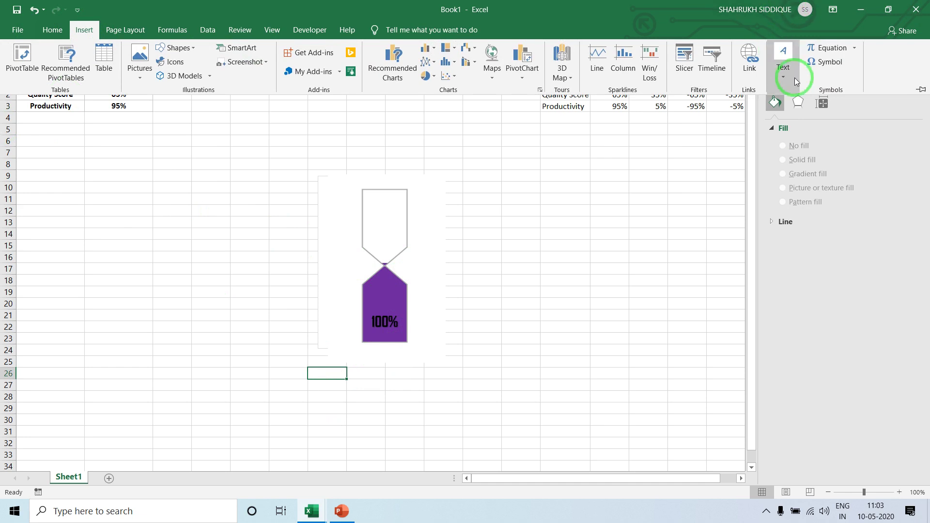
Add a WordArt box below the hourglass linked to cell A1, showing Service Level
{"action": "left_click", "coordinate": [784, 75]}
{"action": "left_click", "coordinate": [832, 134]}
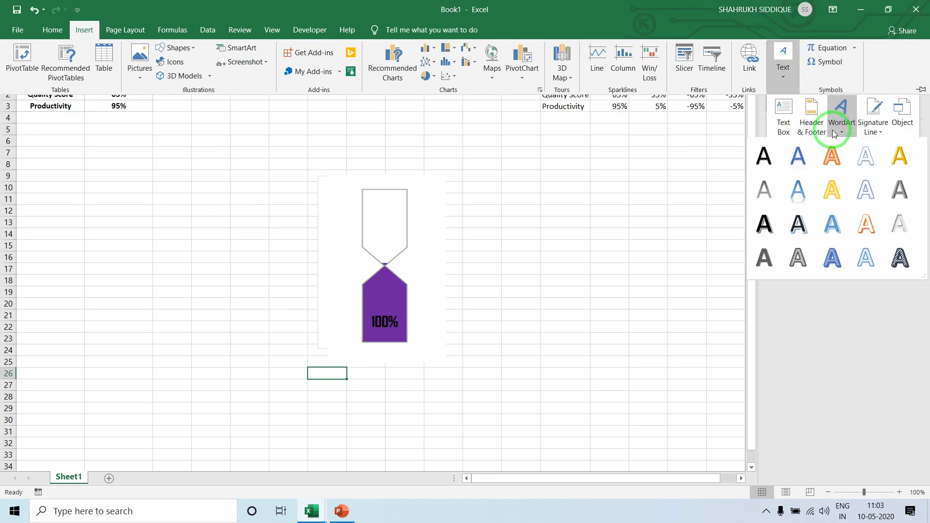
{"action": "left_click", "coordinate": [790, 156]}
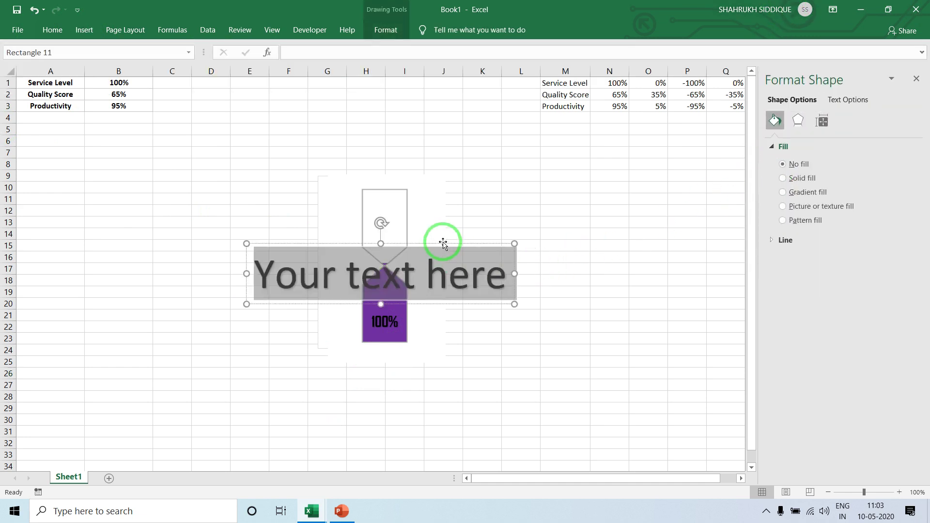
{"action": "left_click_drag", "start_coordinate": [445, 241], "coordinate": [461, 338]}
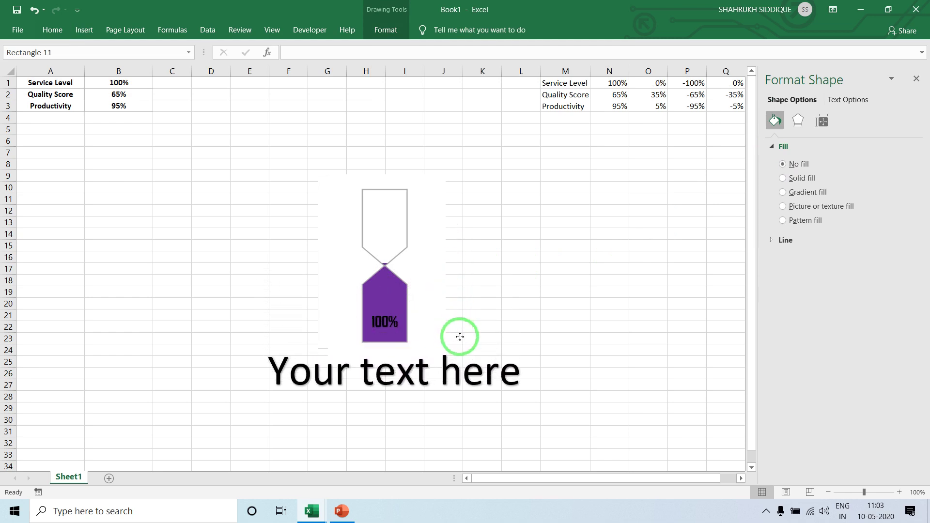
{"action": "left_click_drag", "start_coordinate": [460, 335], "coordinate": [461, 344]}
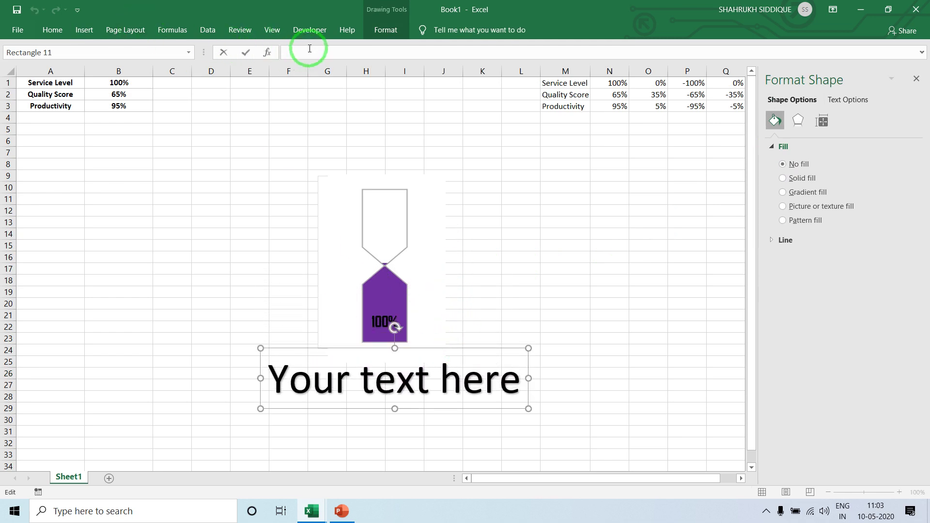
{"action": "type", "text": "="}
{"action": "left_click", "coordinate": [129, 84]}
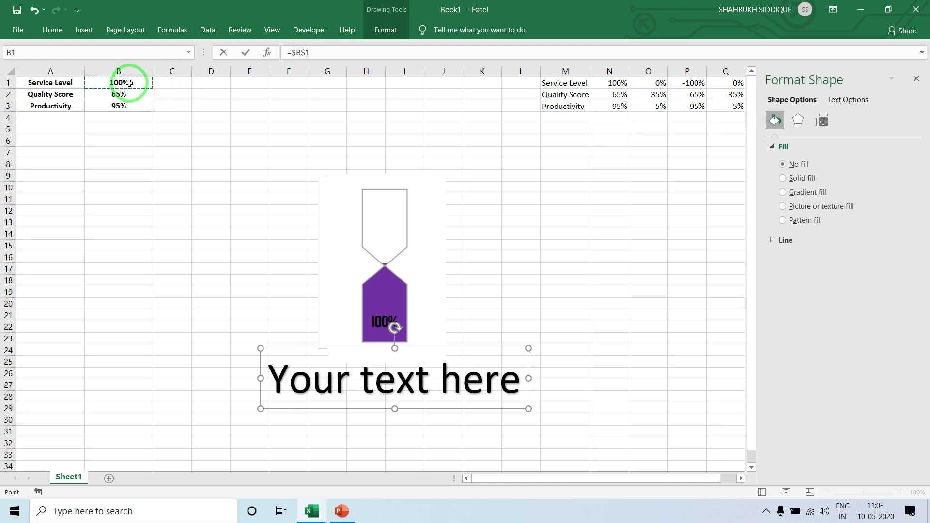
{"action": "left_click", "coordinate": [83, 83]}
{"action": "key", "text": "Return"}
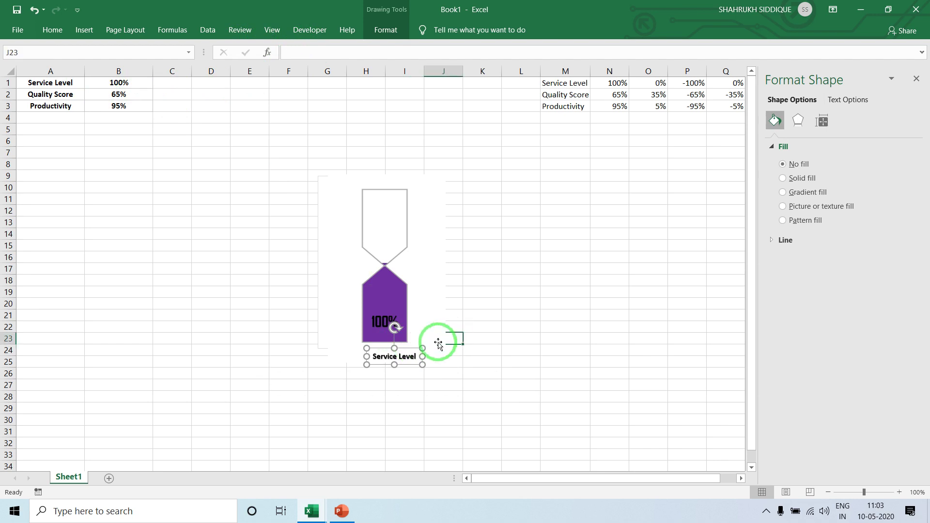
Increase the Service Level title's font size to 24
{"action": "left_click", "coordinate": [61, 36]}
{"action": "double_click", "coordinate": [208, 51]}
{"action": "double_click", "coordinate": [207, 50]}
{"action": "double_click", "coordinate": [207, 51]}
{"action": "left_click", "coordinate": [208, 51]}
{"action": "left_click", "coordinate": [208, 51]}
Lower the title slightly under the chart and hide the sheet gridlines
{"action": "left_click", "coordinate": [300, 272]}
{"action": "left_click", "coordinate": [310, 350]}
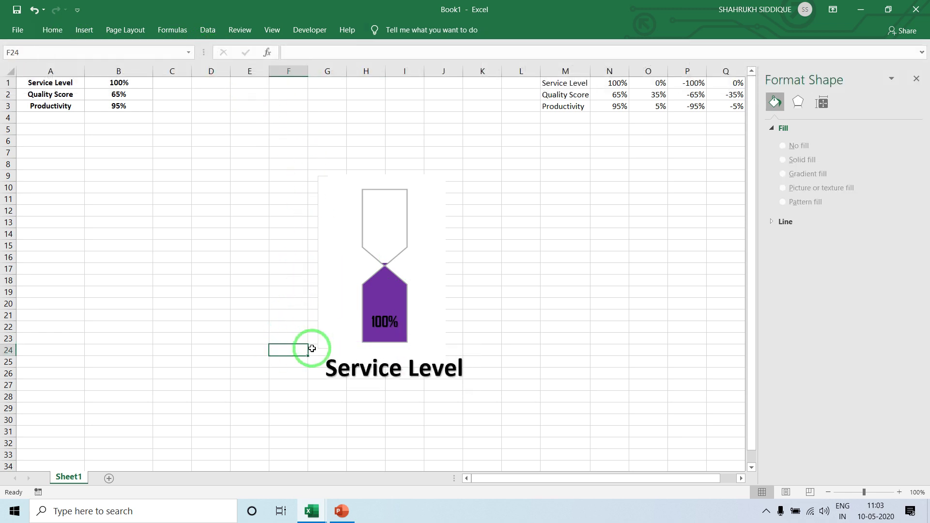
{"action": "left_click", "coordinate": [326, 348]}
{"action": "left_click", "coordinate": [326, 369]}
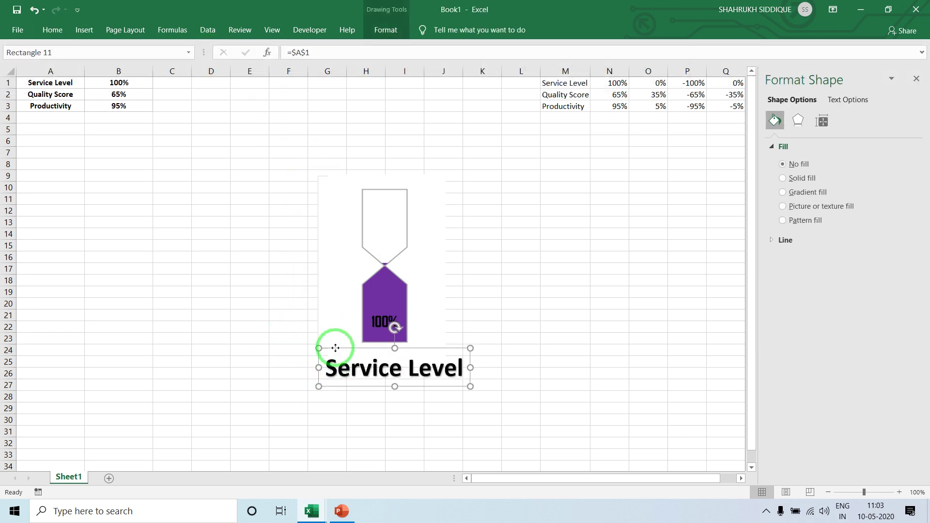
{"action": "left_click_drag", "start_coordinate": [336, 347], "coordinate": [335, 369]}
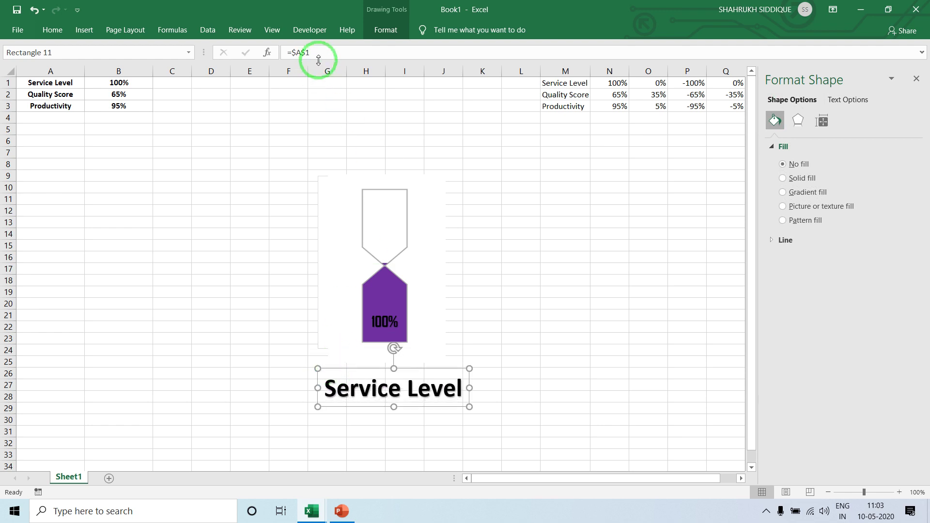
{"action": "left_click", "coordinate": [271, 29]}
{"action": "left_click", "coordinate": [148, 71]}
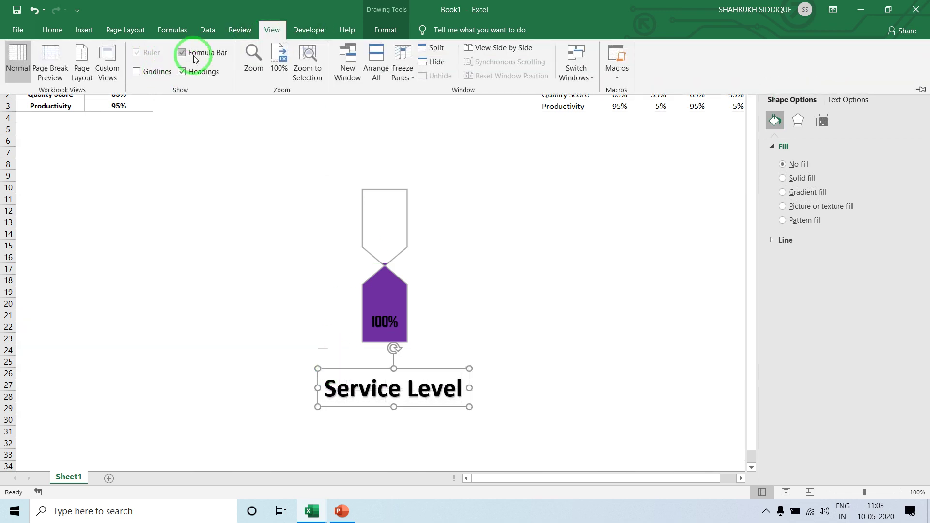
Hide the formula bar, close the Format Shape pane, and leave nothing selected
{"action": "left_click", "coordinate": [194, 53]}
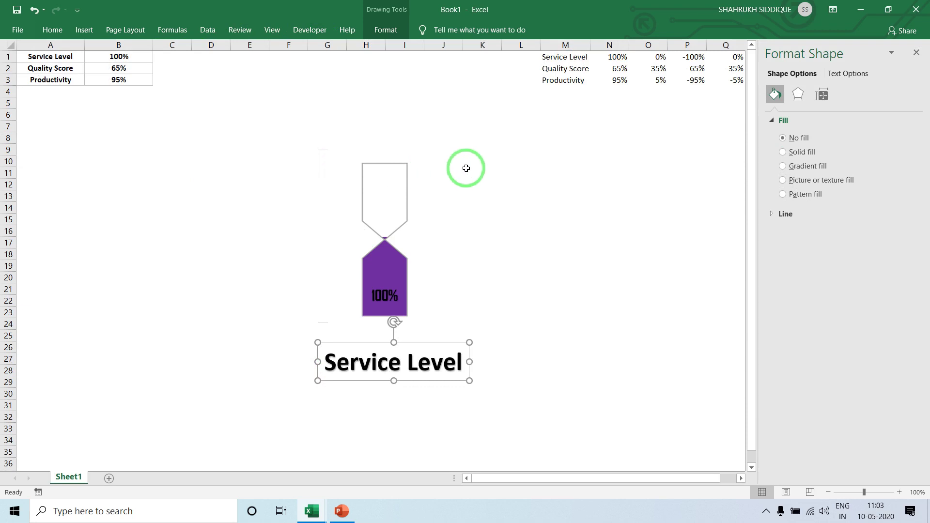
{"action": "left_click", "coordinate": [466, 168]}
{"action": "left_click", "coordinate": [917, 53]}
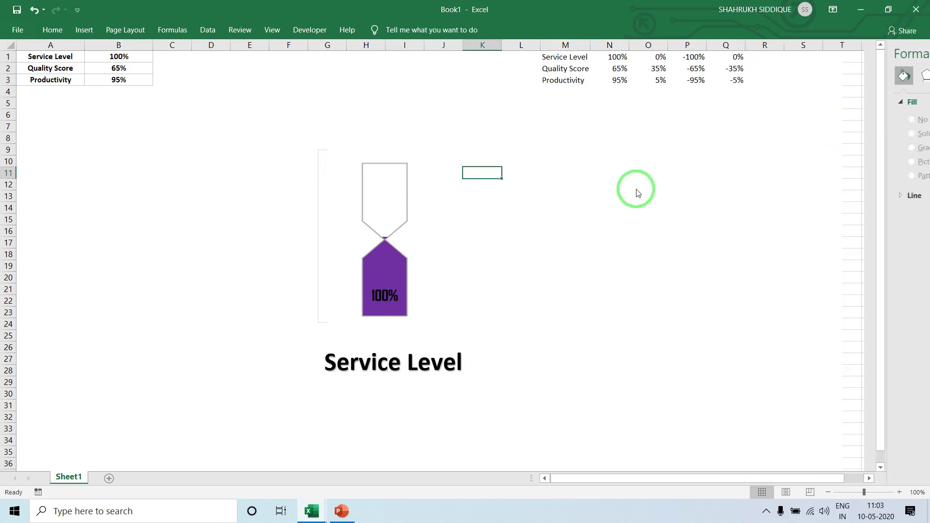
{"action": "left_click", "coordinate": [326, 176]}
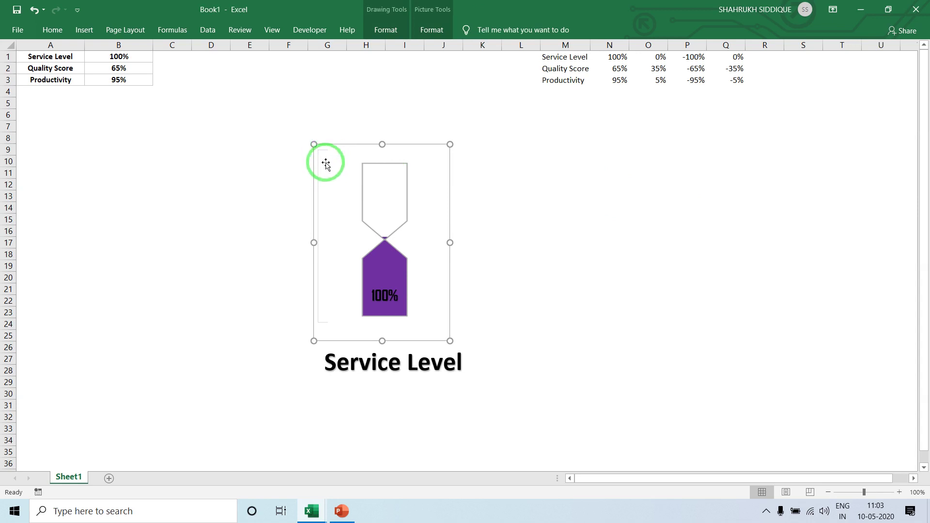
{"action": "left_click", "coordinate": [410, 67]}
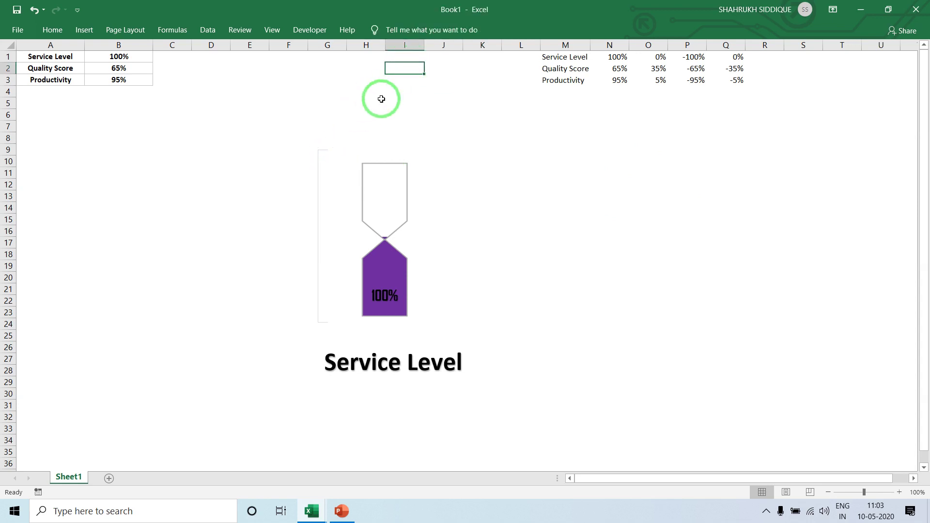
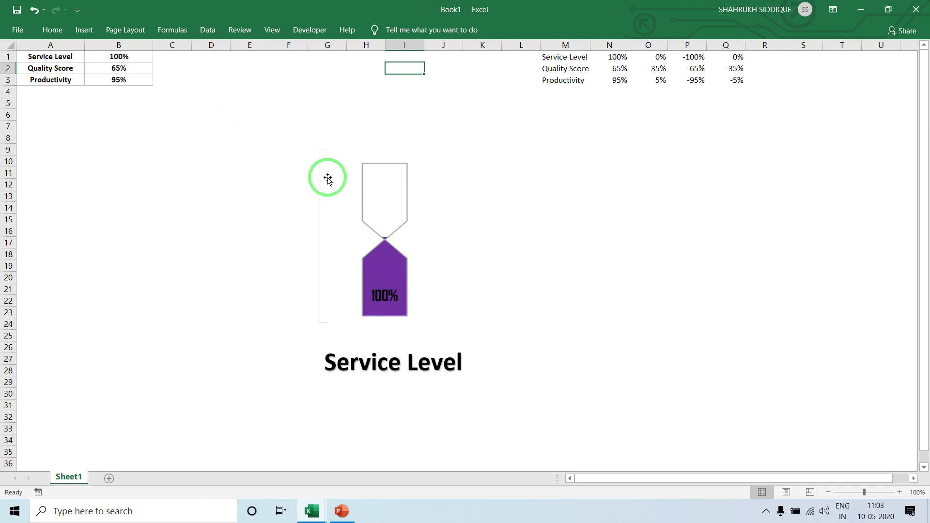
Close the Hour-Glass-Chart-in-Excel reference workbook with Don't Save, returning to Book1
{"action": "left_click", "coordinate": [312, 511]}
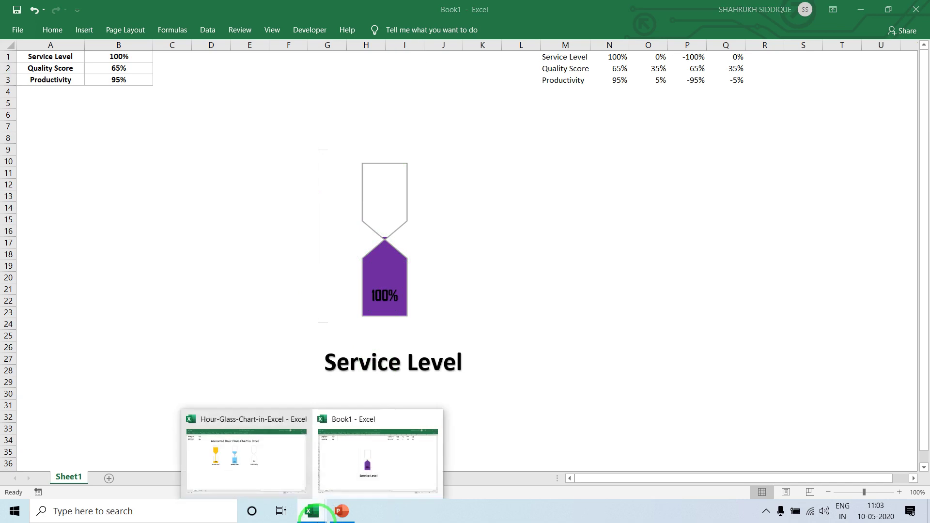
{"action": "left_click", "coordinate": [291, 448]}
{"action": "left_click", "coordinate": [712, 212]}
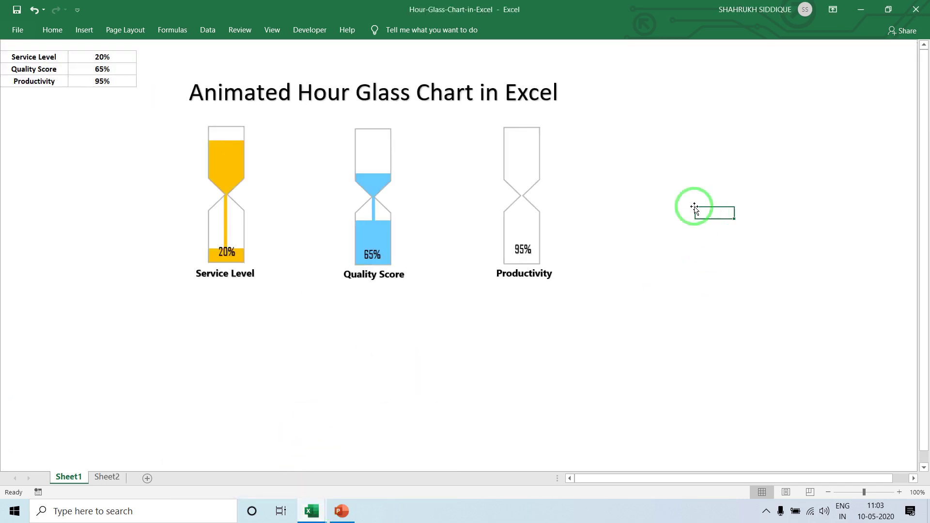
{"action": "left_click", "coordinate": [917, 9]}
{"action": "left_click", "coordinate": [478, 276]}
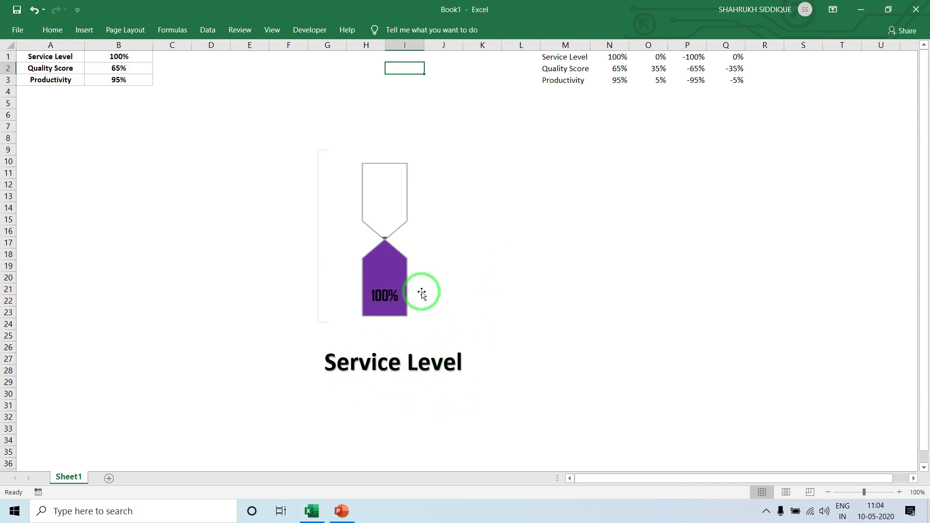
{"action": "left_click", "coordinate": [310, 29]}
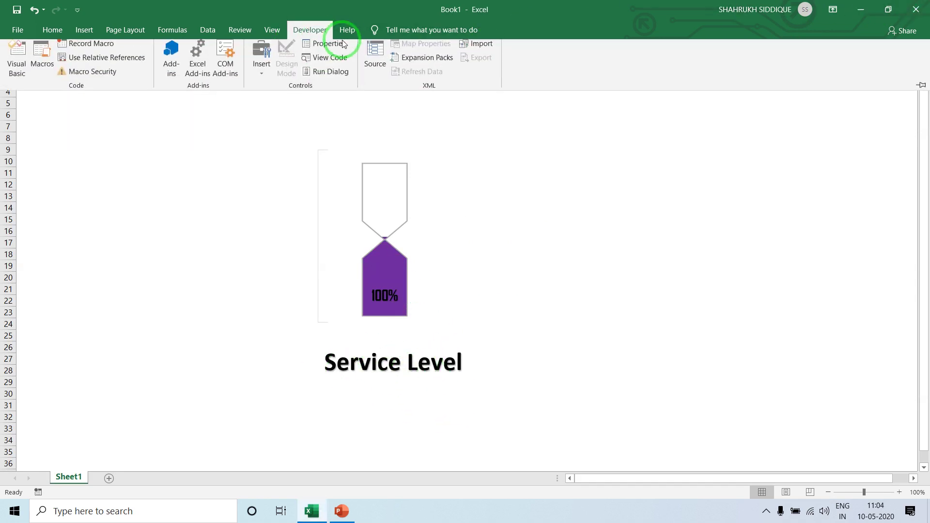
In the VBA editor, add empty Worksheet_SelectionChange and Worksheet_Change procedures to Sheet1's code
{"action": "left_click", "coordinate": [18, 61]}
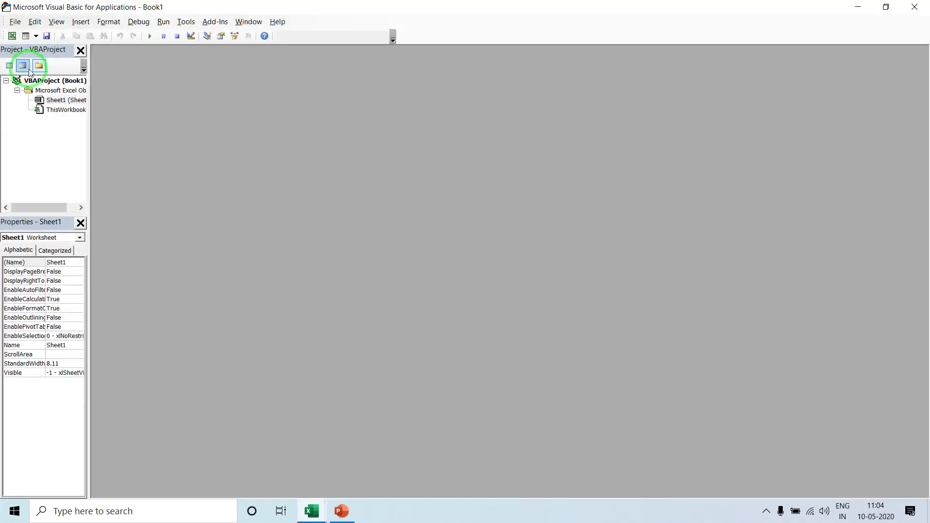
{"action": "double_click", "coordinate": [56, 99]}
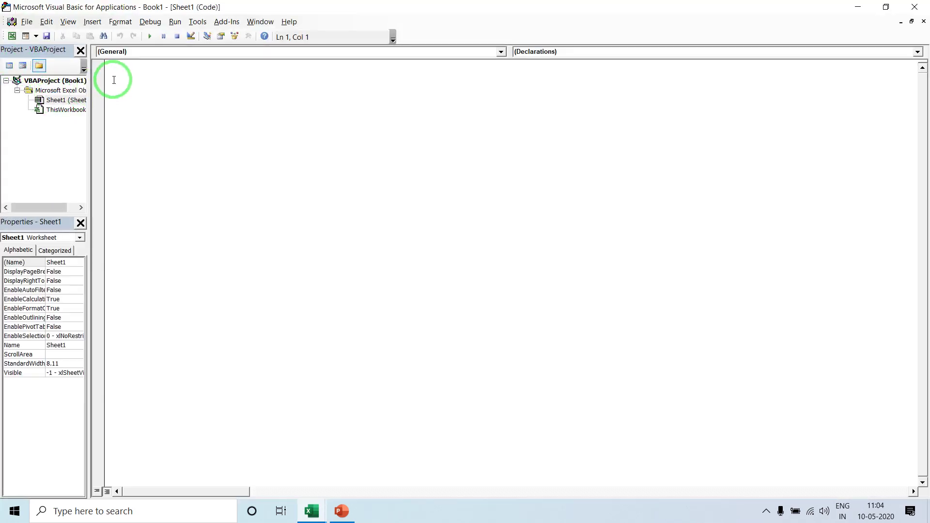
{"action": "left_click", "coordinate": [138, 52]}
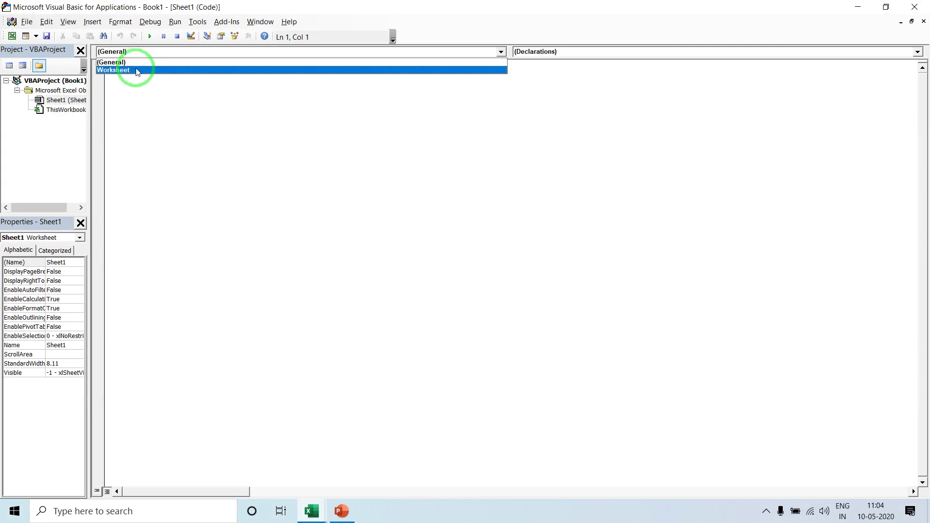
{"action": "left_click", "coordinate": [138, 73]}
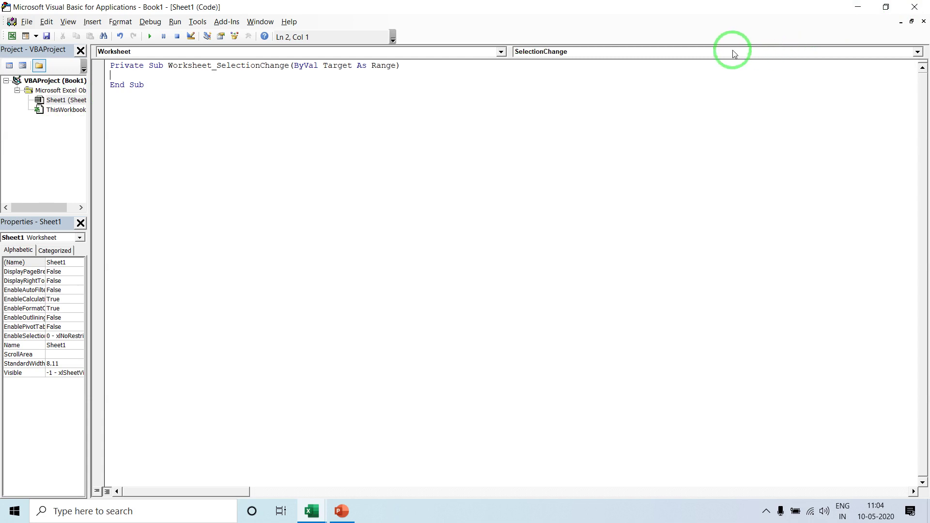
{"action": "left_click", "coordinate": [542, 57]}
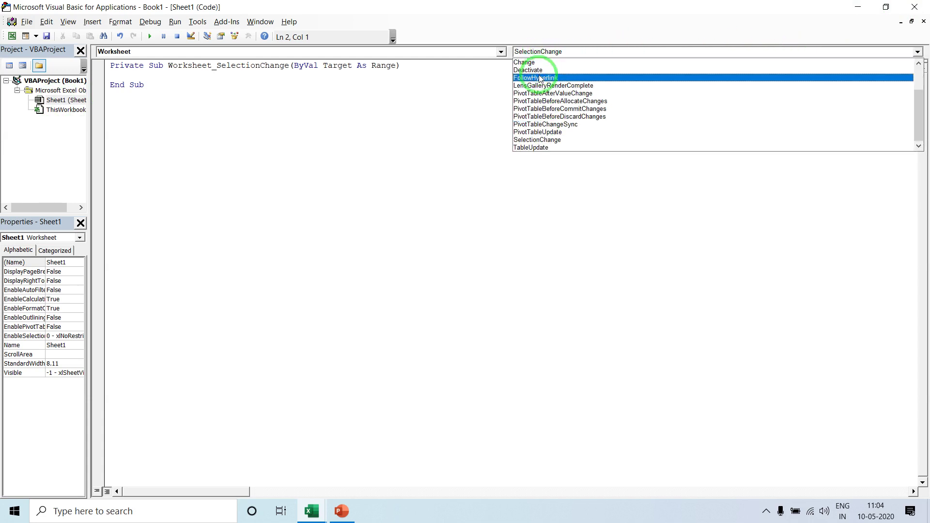
{"action": "left_click", "coordinate": [544, 65]}
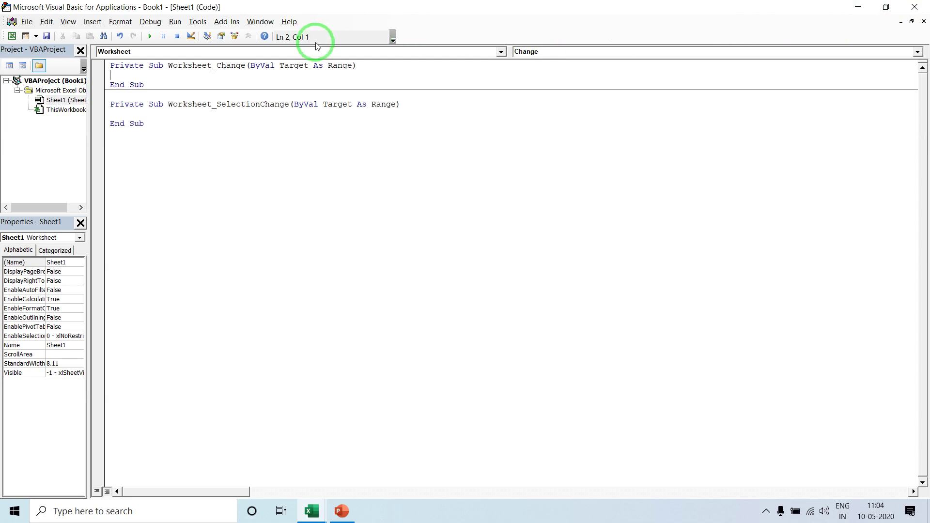
Declare Dim I As Integer at the top of Worksheet_Change
{"action": "type", "text": "DIM I AS IN"}
{"action": "key", "text": "Return"}
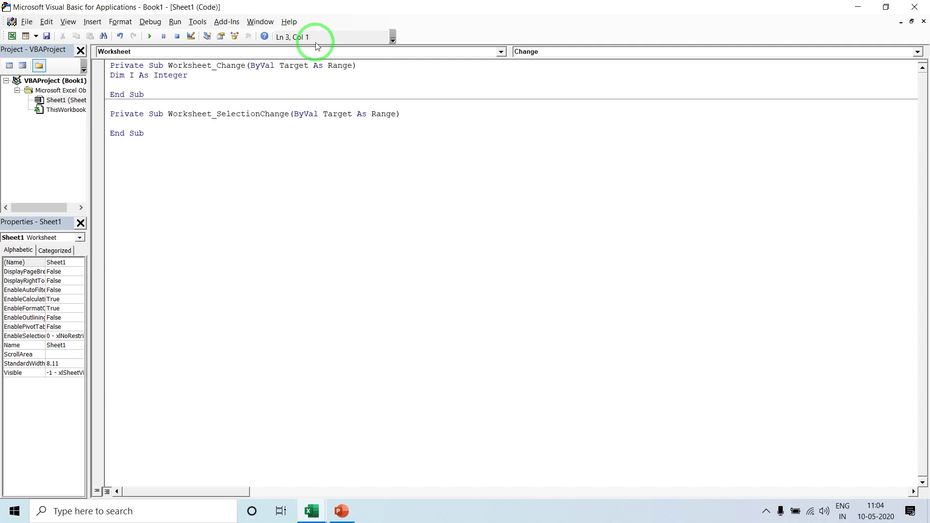
{"action": "key", "text": "Return"}
{"action": "key", "text": "Up"}
{"action": "key", "text": "Return"}
Begin an If statement on Target.Address, replacing an initial Target.Value
{"action": "type", "text": "IF "}
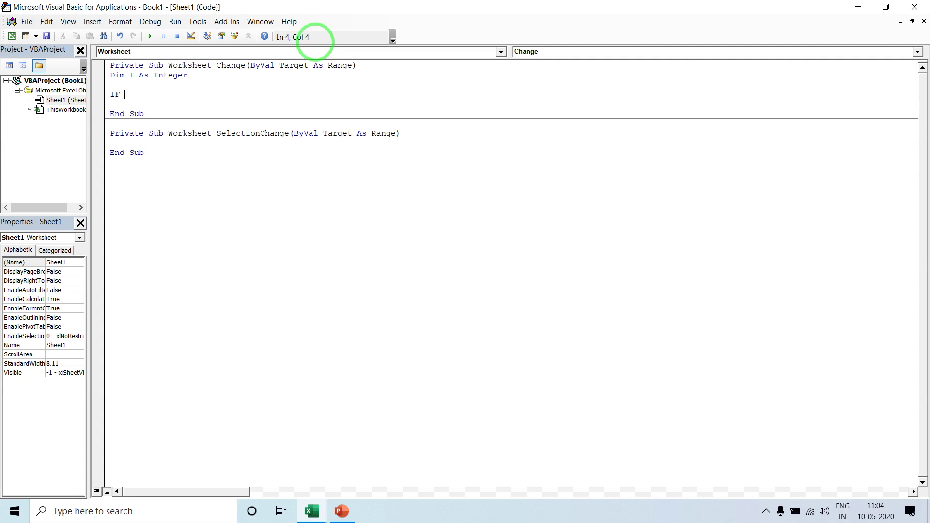
{"action": "type", "text": "No"}
{"action": "key", "text": "BackSpace"}
{"action": "key", "text": "BackSpace"}
{"action": "type", "text": "TARGET"}
{"action": "type", "text": ".V"}
{"action": "key", "text": "Down"}
{"action": "key", "text": "Tab"}
{"action": "type", "text": "="}
{"action": "key", "text": "BackSpace"}
{"action": "key", "text": "BackSpace"}
{"action": "key", "text": "BackSpace"}
{"action": "key", "text": "BackSpace"}
Finish the line as If Target.Address = "$B$1" Then and start the For line
{"action": "key", "text": "BackSpace"}
{"action": "type", "text": "A"}
{"action": "key", "text": "BackSpace"}
{"action": "type", "text": ".A"}
{"action": "key", "text": "BackSpace"}
{"action": "type", "text": "AD"}
{"action": "key", "text": "Down"}
{"action": "key", "text": "Down"}
{"action": "key", "text": "Down"}
{"action": "key", "text": "Tab"}
{"action": "type", "text": "=\"B1"}
{"action": "key", "text": "BackSpace"}
{"action": "type", "text": "$B"}
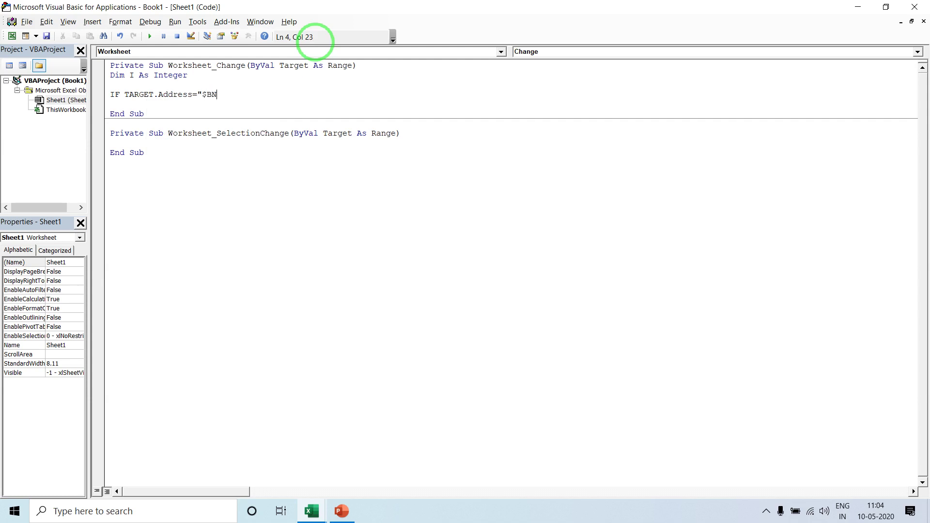
{"action": "type", "text": "$1"}
{"action": "type", "text": " THEN"}
{"action": "key", "text": "Return"}
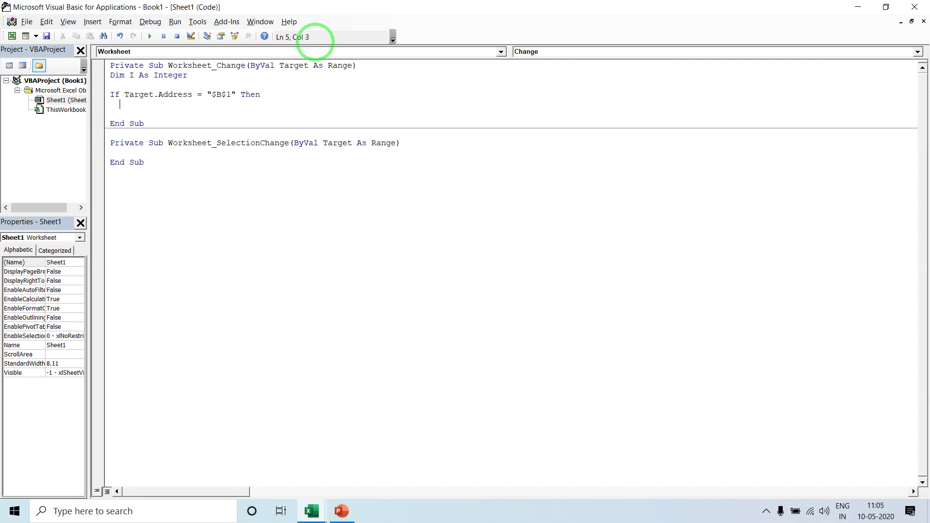
{"action": "type", "text": "FOR"}
{"action": "type", "text": "I"}
{"action": "type", "text": "=0"}
{"action": "type", "text": "1 TO "}
{"action": "type", "text": "R"}
{"action": "type", "text": "rget.va"}
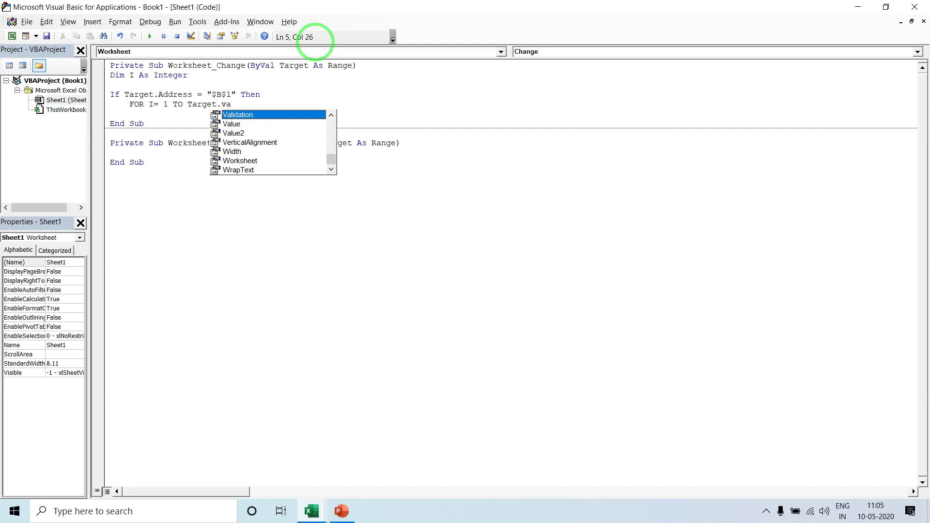
{"action": "type", "text": "lu"}
Write For I = 1 To Int(Target.Value * 100) and begin an ActiveSheet.Range line
{"action": "key", "text": "Tab"}
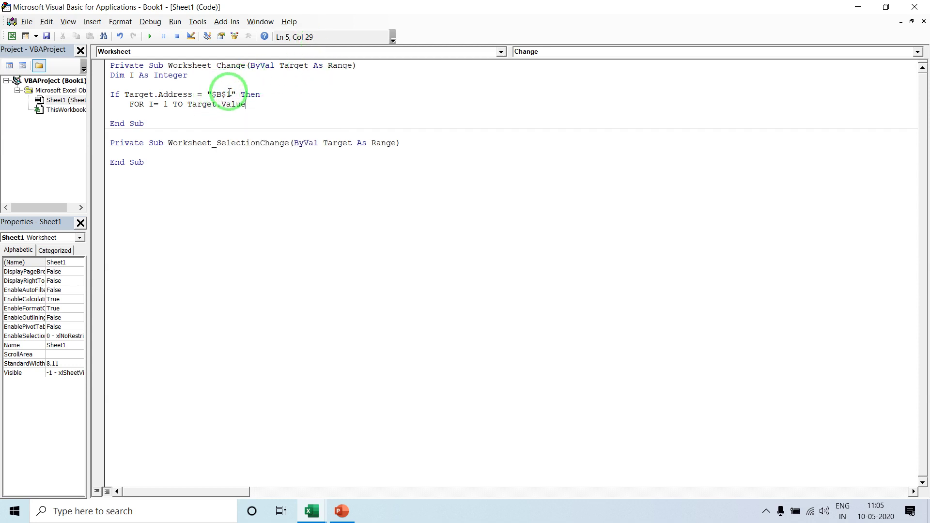
{"action": "type", "text": "*"}
{"action": "type", "text": "100"}
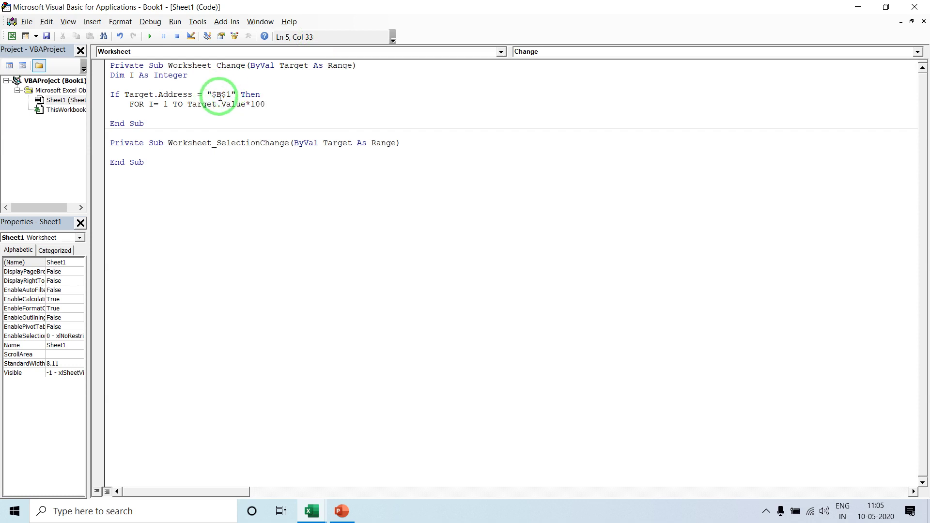
{"action": "left_click", "coordinate": [188, 105]}
{"action": "type", "text": "int("}
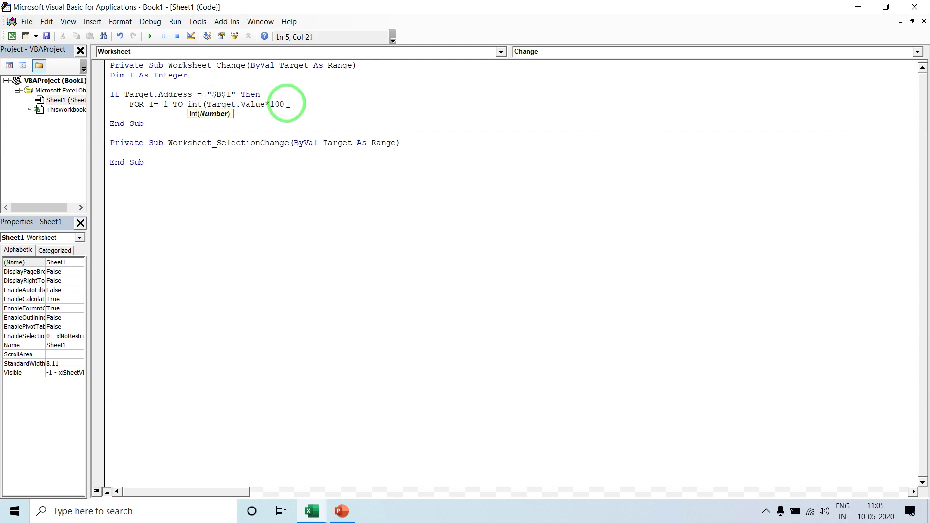
{"action": "type", "text": ")"}
{"action": "key", "text": "Return"}
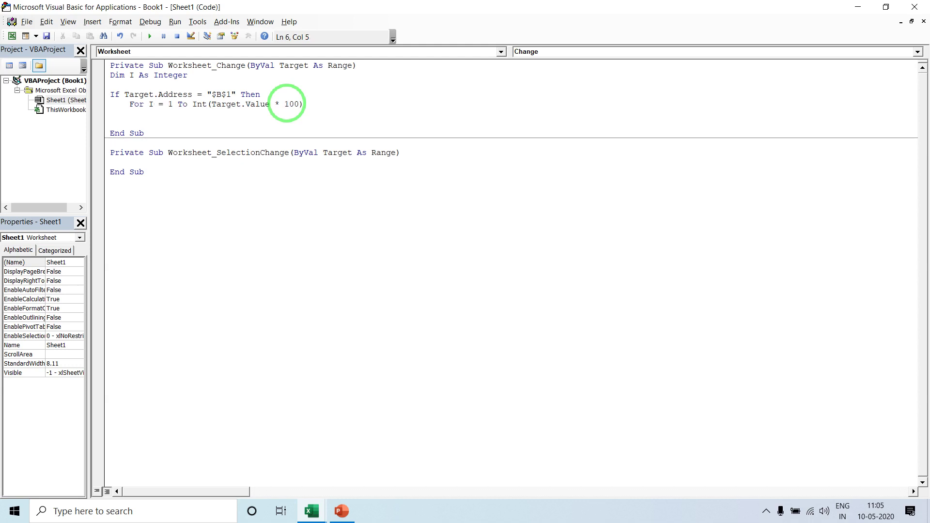
{"action": "type", "text": "Activesheet."}
{"action": "type", "text": "Range"}
{"action": "key", "text": "alt+F11"}
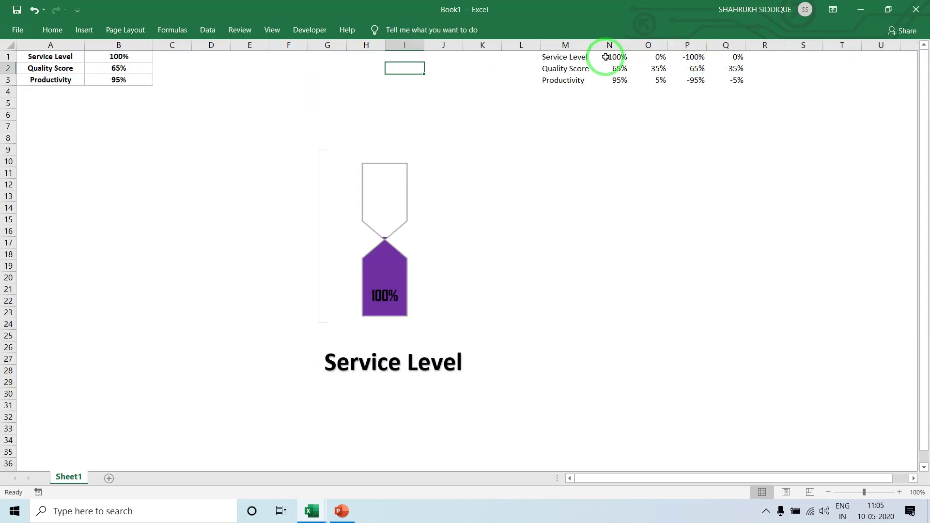
Set Range("N1").Value = I / 100 in the loop, with DoEvents above and Next I below
{"action": "key", "text": "alt+F11"}
{"action": "type", "text": "N1\")"}
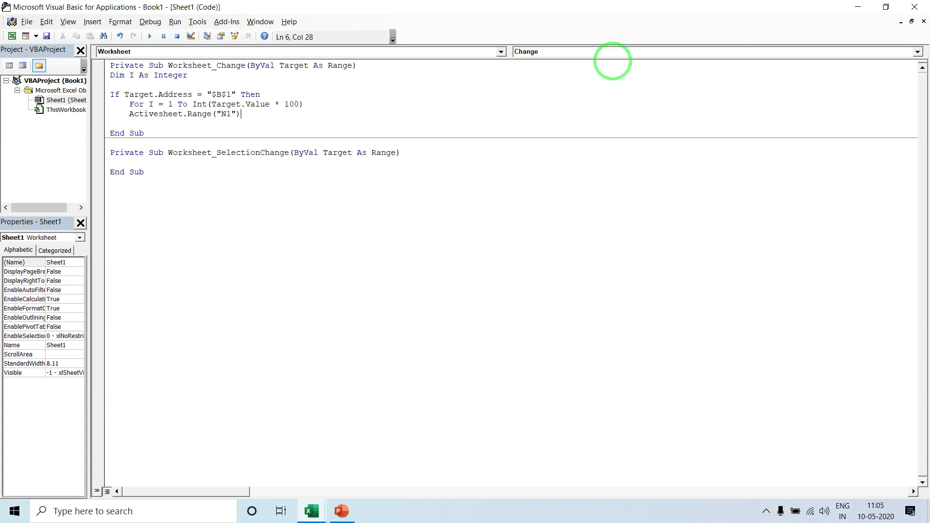
{"action": "type", "text": ".VALUE="}
{"action": "type", "text": "I/100"}
{"action": "key", "text": "Return"}
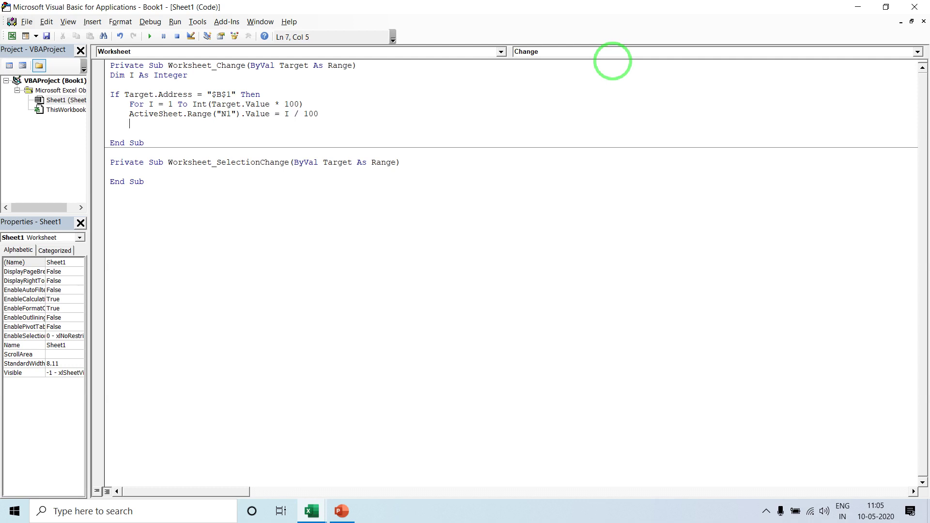
{"action": "key", "text": "Up"}
{"action": "key", "text": "Return"}
{"action": "key", "text": "Up"}
{"action": "type", "text": "Doevents"}
{"action": "key", "text": "Down"}
{"action": "key", "text": "Down"}
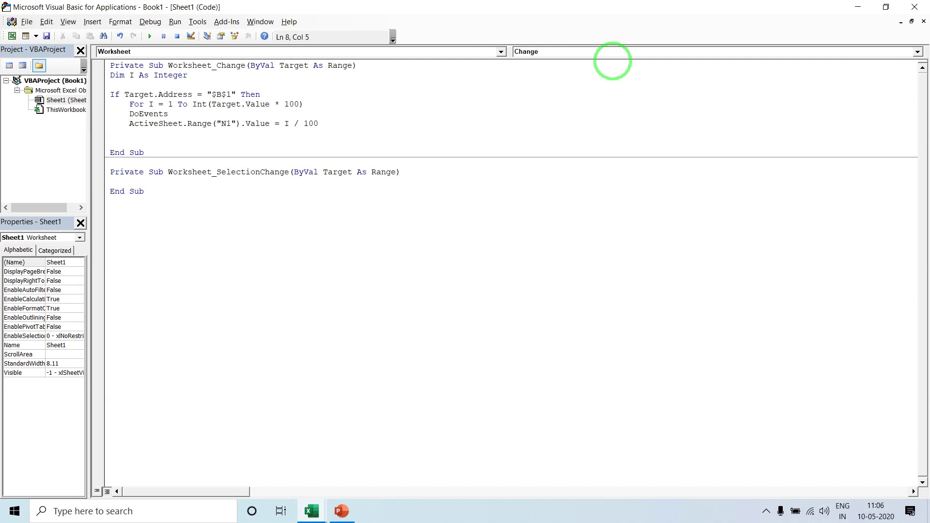
{"action": "type", "text": "ext I"}
{"action": "key", "text": "Return"}
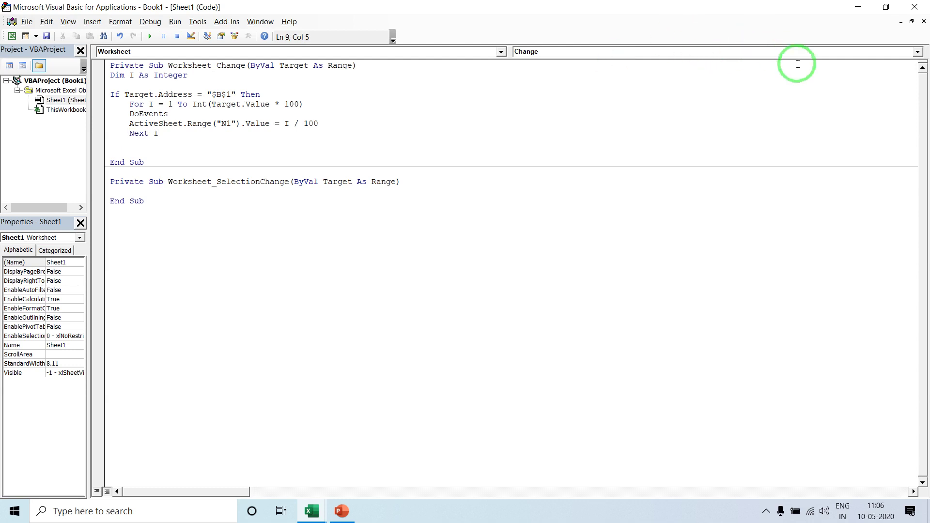
After Next I, copy the N1 line with Target.Value instead of I / 100, then add End If
{"action": "left_click_drag", "start_coordinate": [339, 124], "coordinate": [232, 124]}
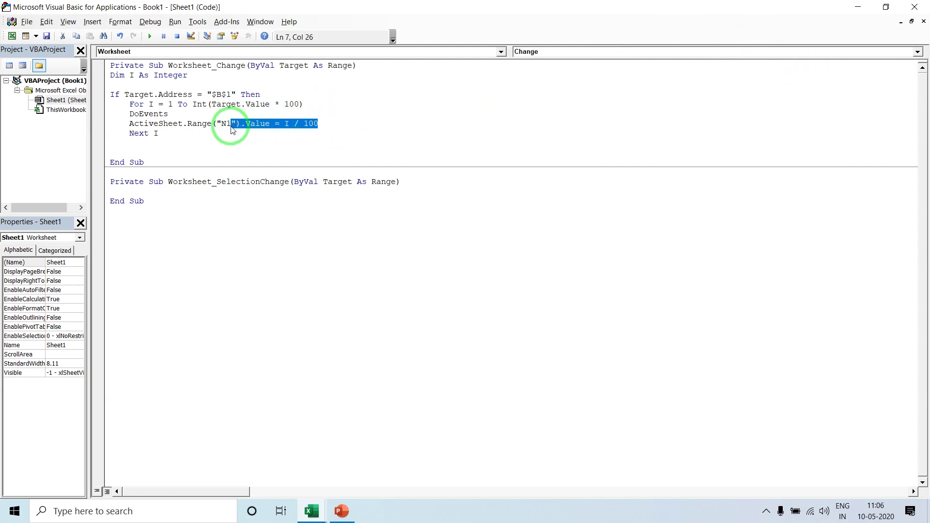
{"action": "key", "text": "shift+Left"}
{"action": "key", "text": "shift+Left"}
{"action": "key", "text": "shift+Left"}
{"action": "key", "text": "shift+Left"}
{"action": "key", "text": "shift+Left"}
{"action": "key", "text": "shift+Left"}
{"action": "key", "text": "shift+Left"}
{"action": "key", "text": "shift+Left"}
{"action": "key", "text": "shift+Left"}
{"action": "key", "text": "shift+Left"}
{"action": "key", "text": "shift+Left"}
{"action": "key", "text": "shift+Left"}
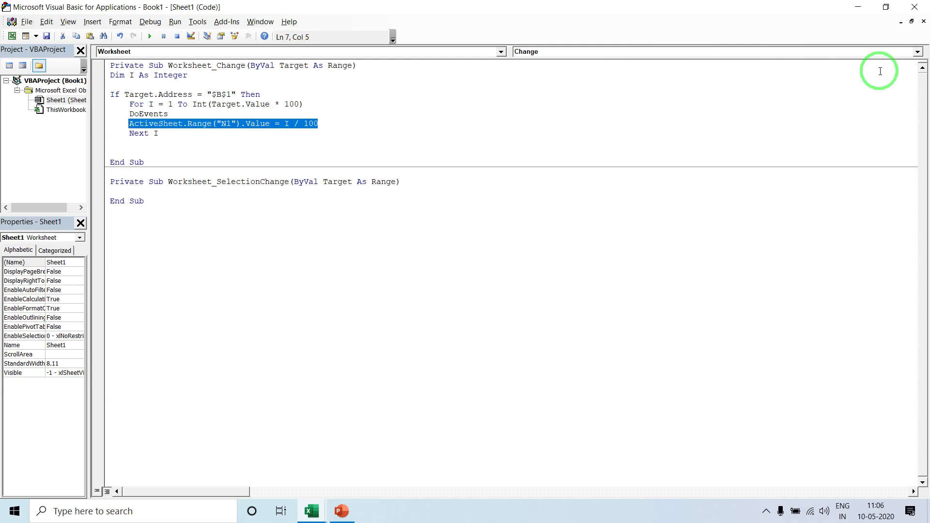
{"action": "key", "text": "ctrl+c"}
{"action": "key", "text": "Down"}
{"action": "key", "text": "ctrl+v"}
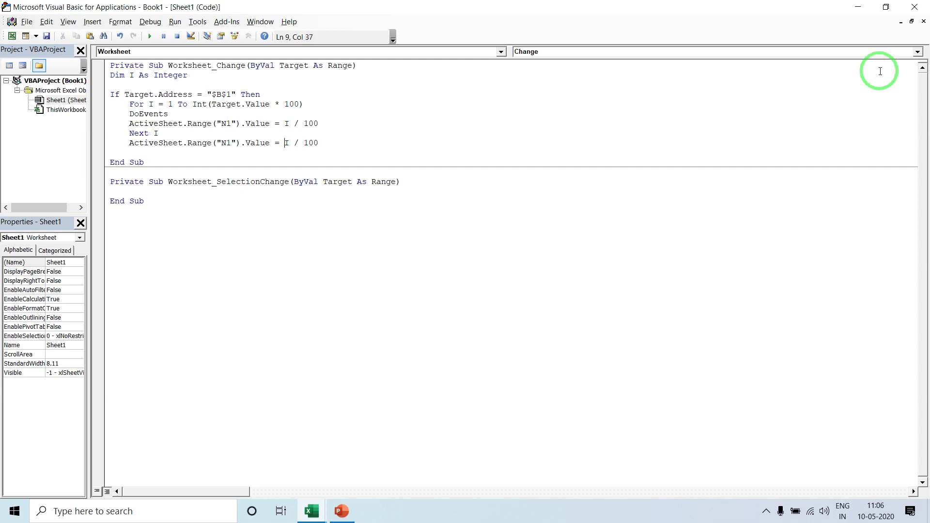
{"action": "key", "text": "shift+Right"}
{"action": "key", "text": "shift+Right"}
{"action": "key", "text": "shift+Right"}
{"action": "key", "text": "shift+Right"}
{"action": "key", "text": "shift+Right"}
{"action": "key", "text": "shift+Right"}
{"action": "type", "text": "T"}
{"action": "type", "text": "rget"}
{"action": "type", "text": ".va"}
{"action": "key", "text": "Return"}
{"action": "type", "text": "End If"}
{"action": "key", "text": "Return"}
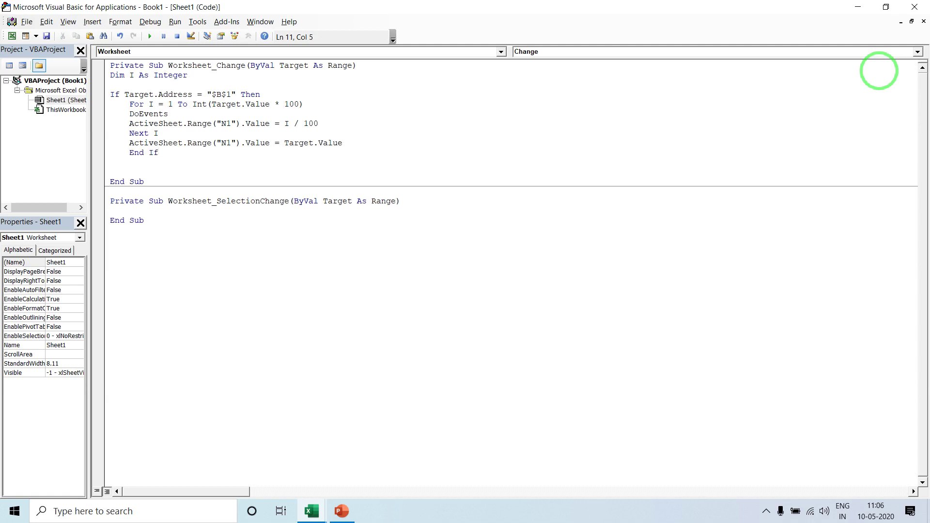
{"action": "key", "text": "alt+F11"}
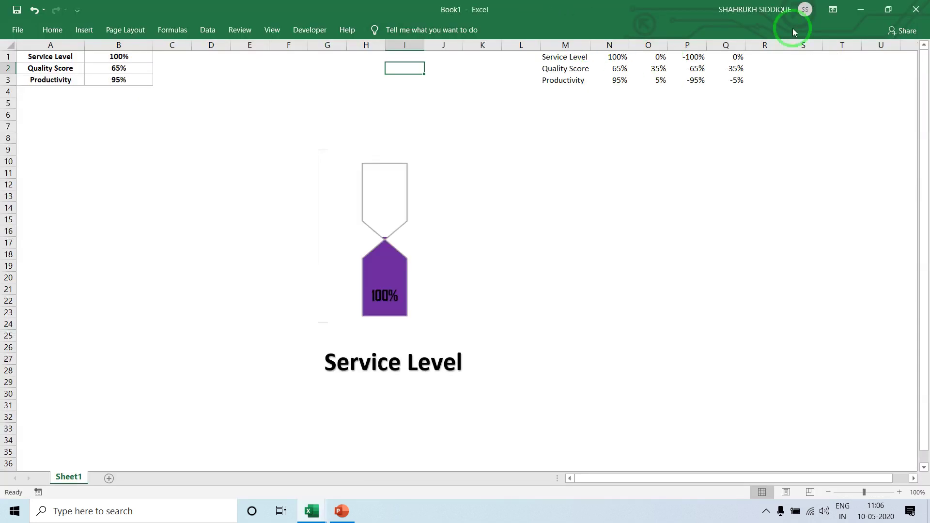
{"action": "left_click", "coordinate": [87, 55]}
Enter Service Level values 20%, 30% and 40% in B1 to animate the hourglass
{"action": "type", "text": "20%"}
{"action": "key", "text": "Return"}
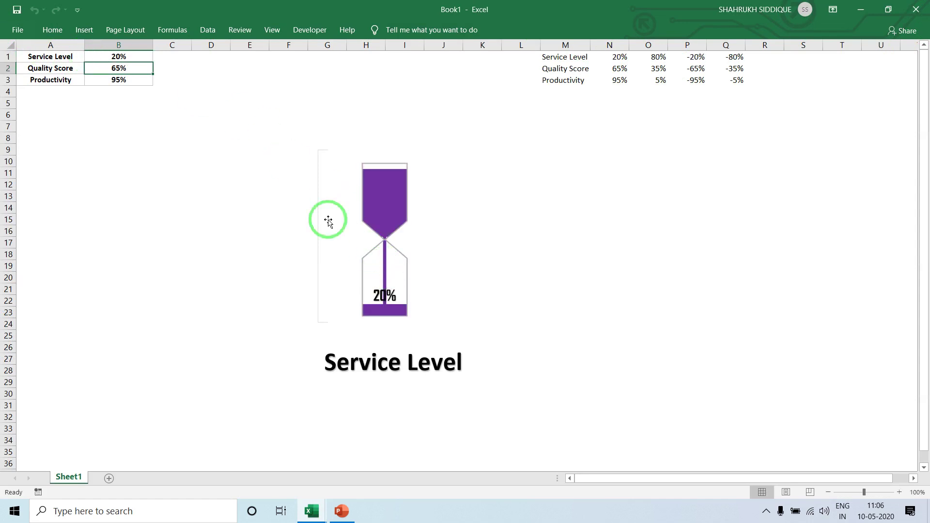
{"action": "left_click", "coordinate": [130, 56]}
{"action": "type", "text": "30"}
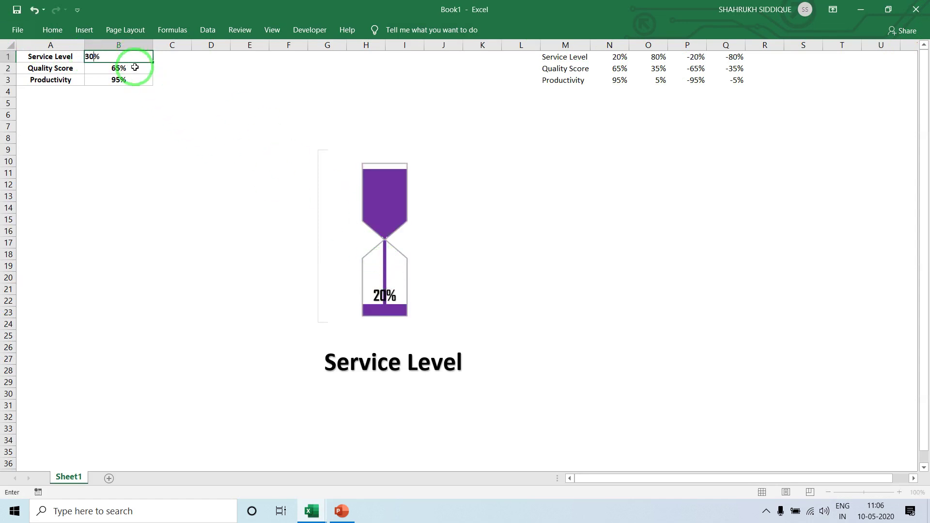
{"action": "key", "text": "Return"}
{"action": "left_click", "coordinate": [137, 56]}
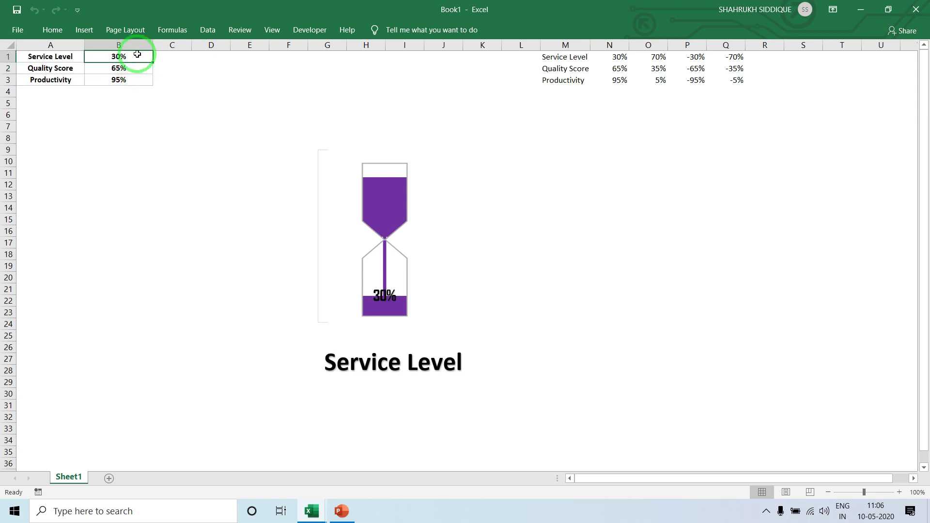
{"action": "type", "text": "40"}
{"action": "key", "text": "Return"}
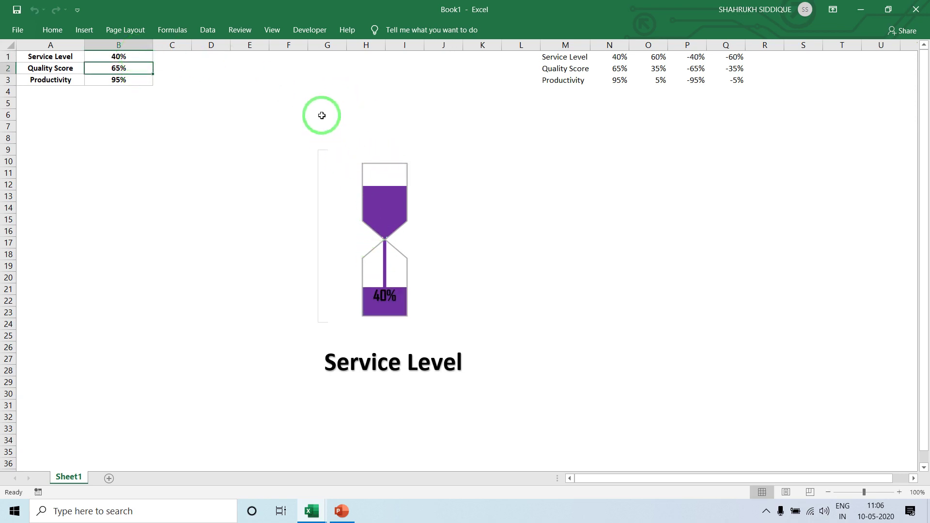
{"action": "key", "text": "alt+Tab"}
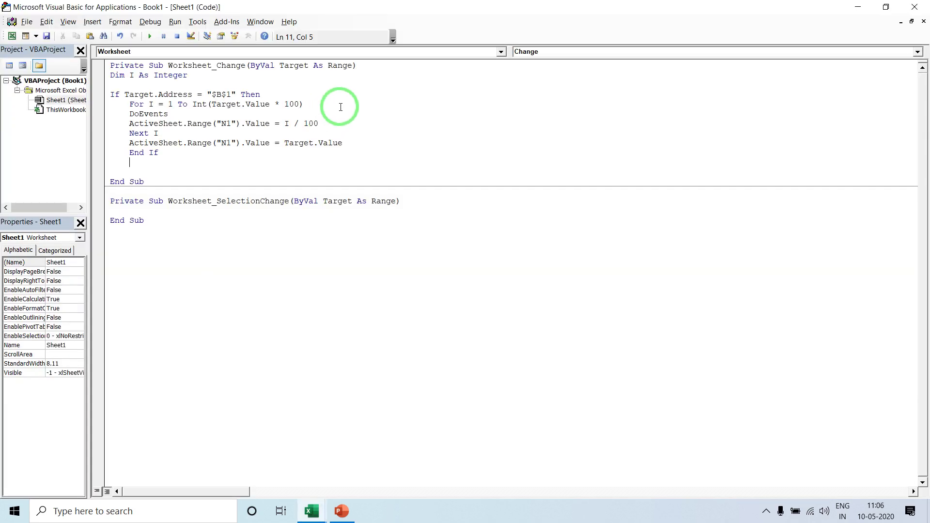
Change the loop bound to Int(Target.Value * 1000) and the N1 value to I / 1000
{"action": "left_click", "coordinate": [287, 104]}
{"action": "type", "text": "0"}
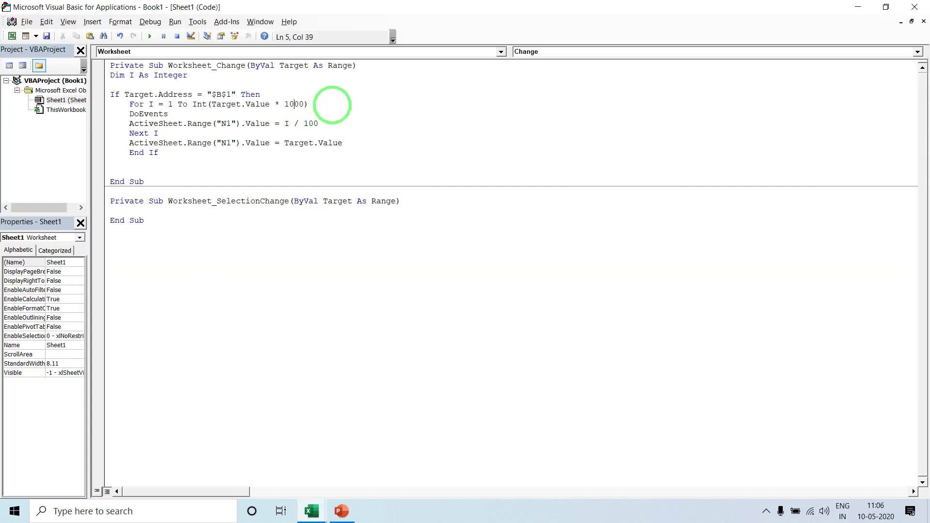
{"action": "left_click", "coordinate": [332, 124]}
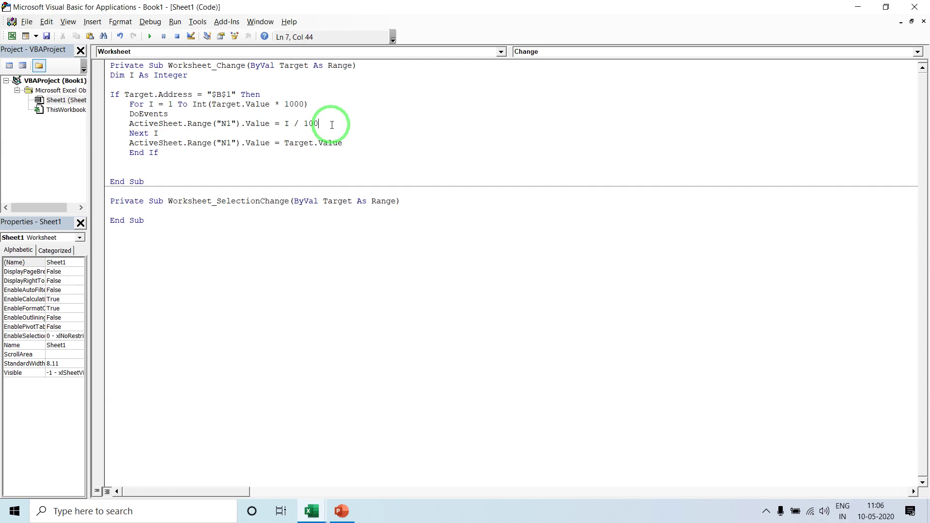
{"action": "type", "text": "0"}
{"action": "key", "text": "Return"}
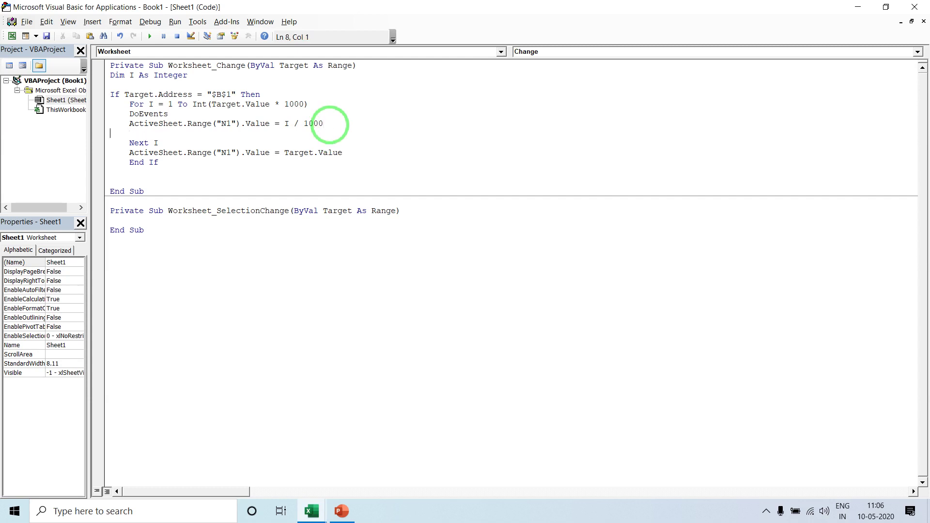
{"action": "key", "text": "alt+F11"}
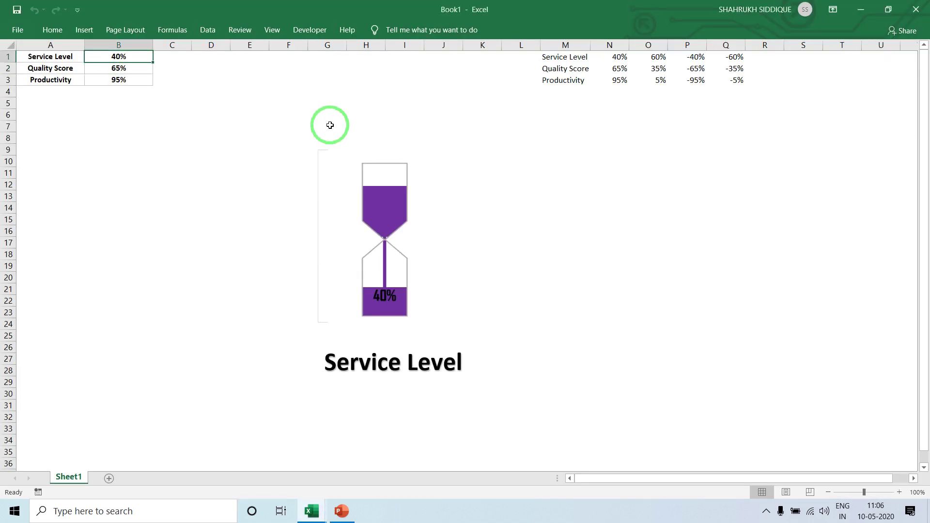
Enter 50%, 0% and then 100% in B1, letting the hourglass animate each time
{"action": "type", "text": "50"}
{"action": "key", "text": "Return"}
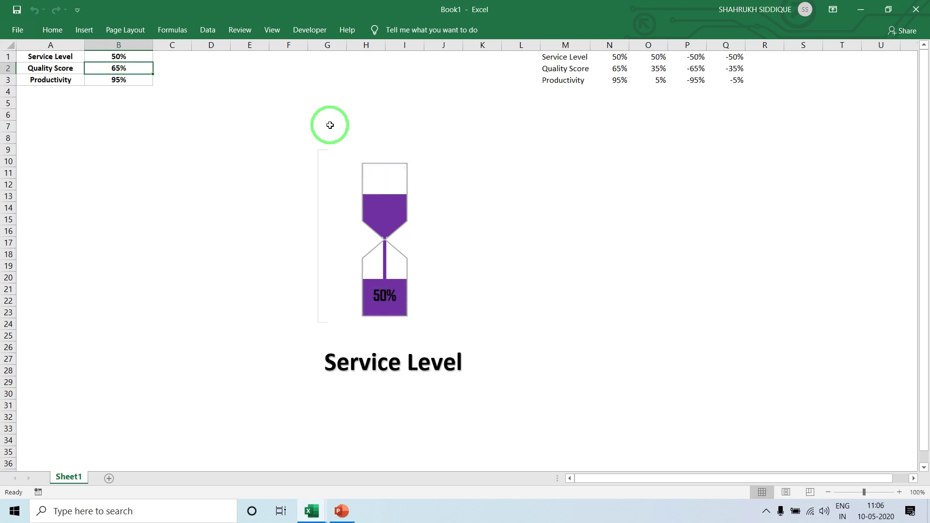
{"action": "left_click", "coordinate": [138, 57]}
{"action": "type", "text": "0"}
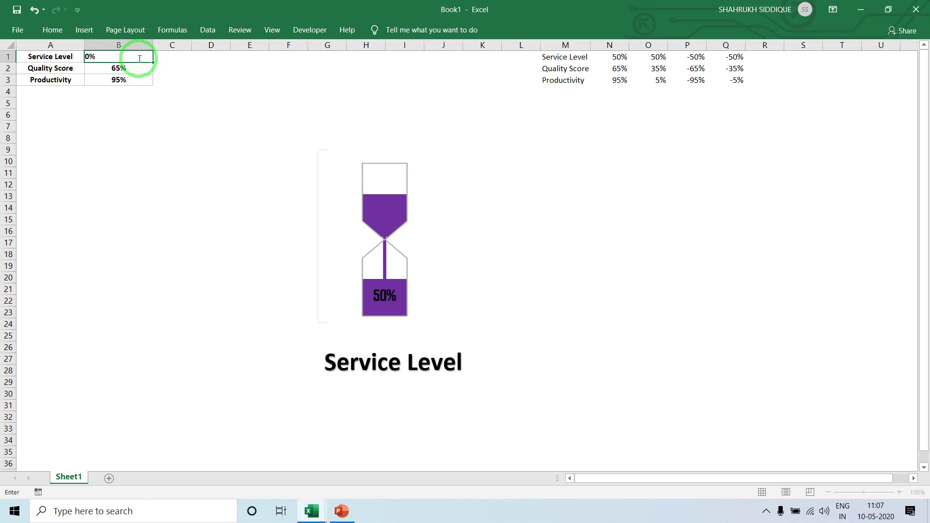
{"action": "key", "text": "Return"}
{"action": "left_click", "coordinate": [139, 59]}
{"action": "type", "text": "1"}
{"action": "key", "text": "Return"}
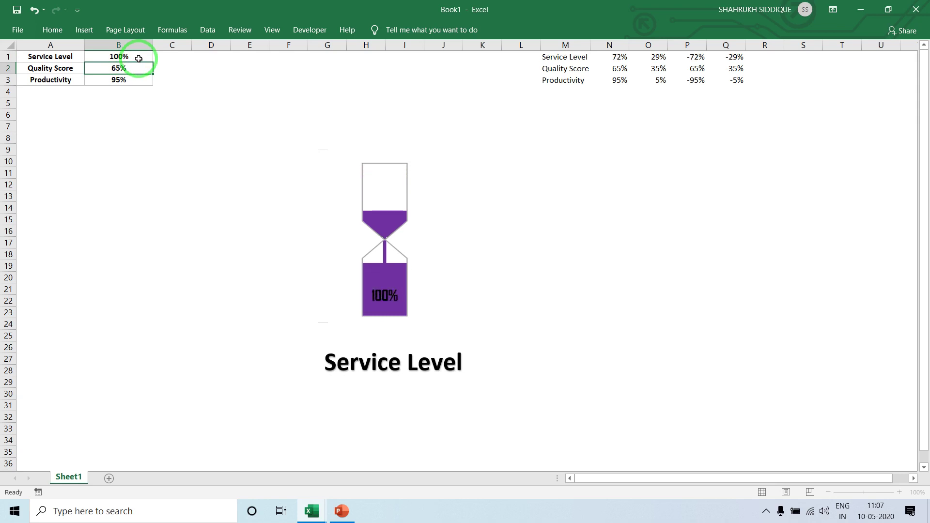
{"action": "left_click", "coordinate": [396, 295]}
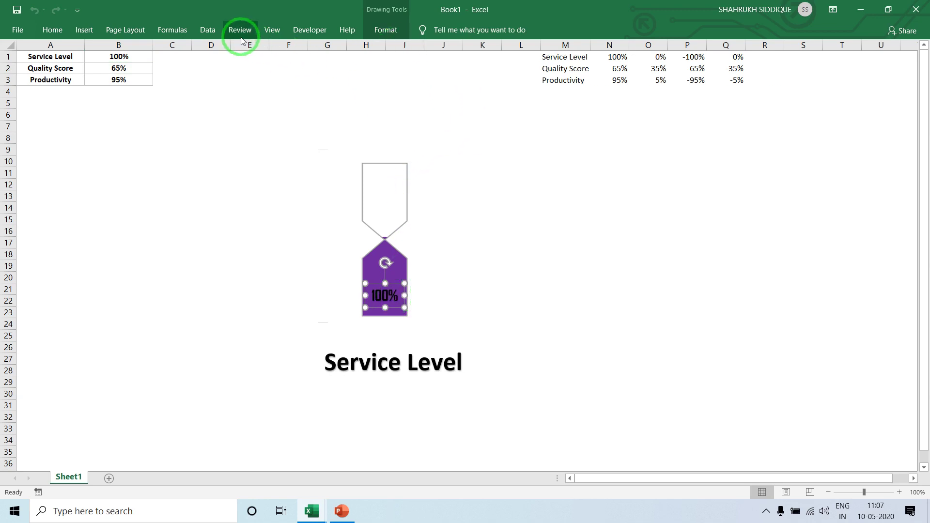
Show the formula bar and relink the hourglass percentage label from =$B$1 to =$N$1
{"action": "left_click", "coordinate": [272, 30]}
{"action": "left_click", "coordinate": [204, 54]}
{"action": "left_click", "coordinate": [250, 169]}
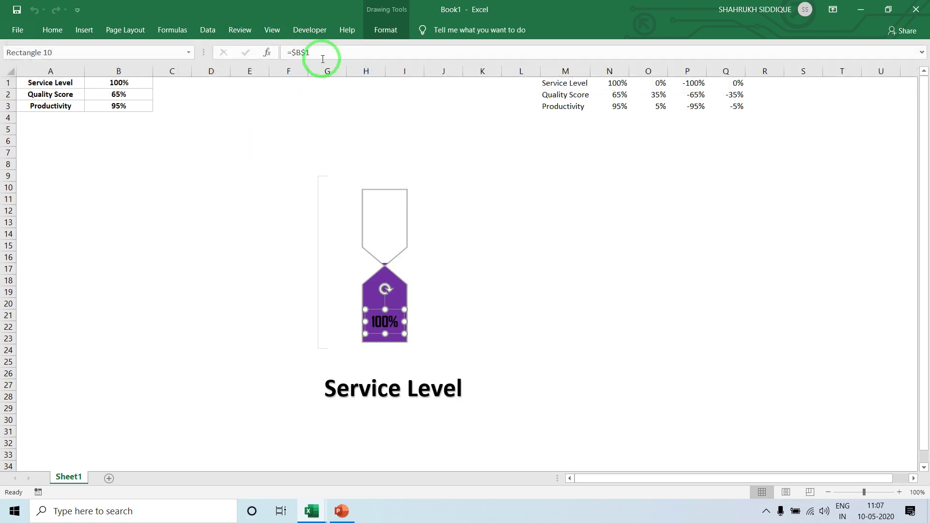
{"action": "left_click", "coordinate": [303, 52]}
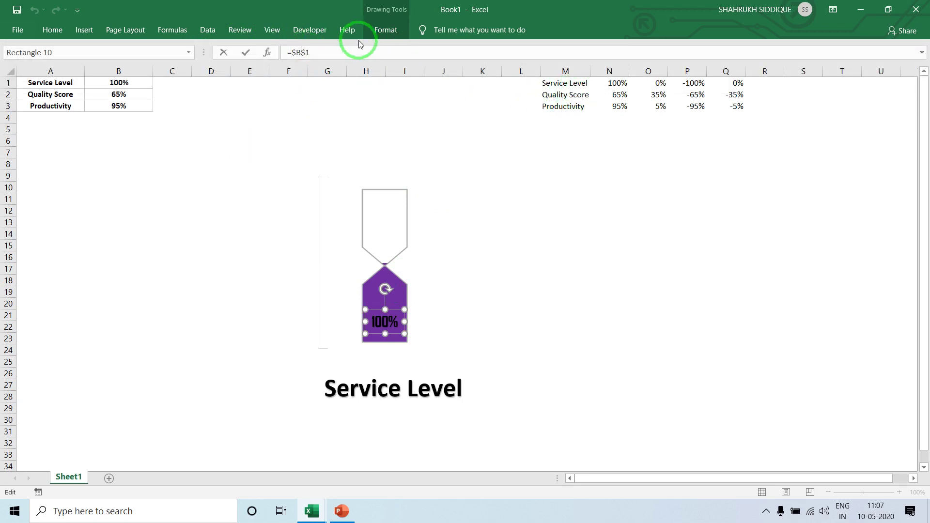
{"action": "type", "text": "N"}
{"action": "key", "text": "Return"}
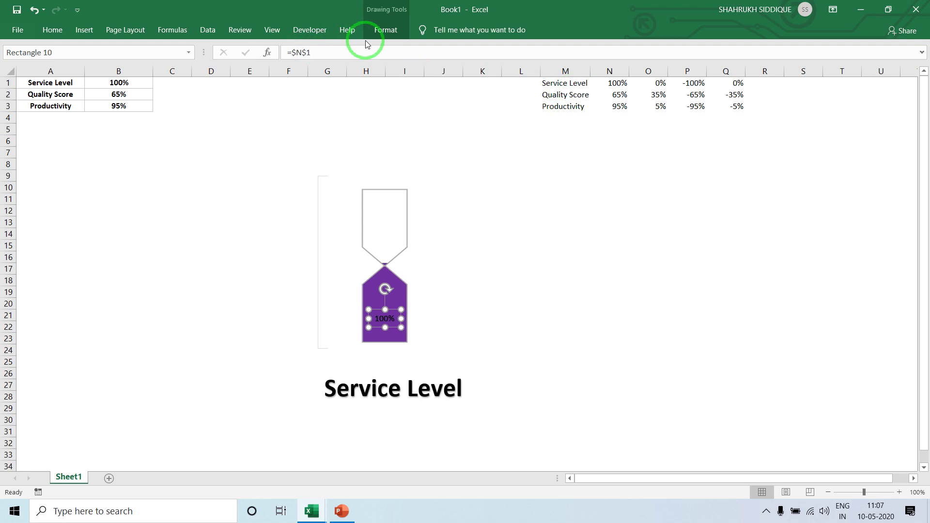
Enlarge the percentage label's text to size 18
{"action": "left_click", "coordinate": [52, 29]}
{"action": "left_click", "coordinate": [203, 55]}
{"action": "left_click", "coordinate": [204, 55]}
{"action": "left_click", "coordinate": [203, 55]}
{"action": "left_click", "coordinate": [203, 57]}
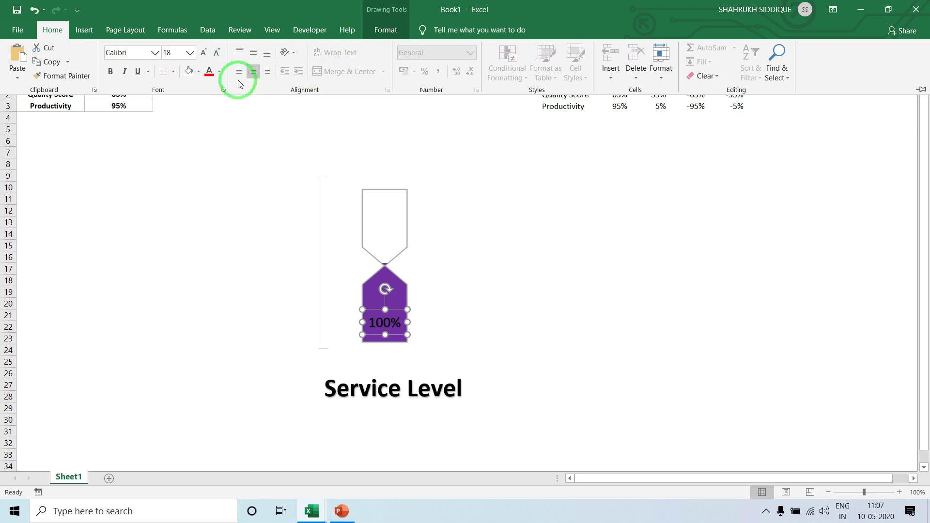
Set the percentage label in Agency FB and enlarge it further to size 24
{"action": "left_click", "coordinate": [123, 51]}
{"action": "type", "text": "Agency FB"}
{"action": "key", "text": "Return"}
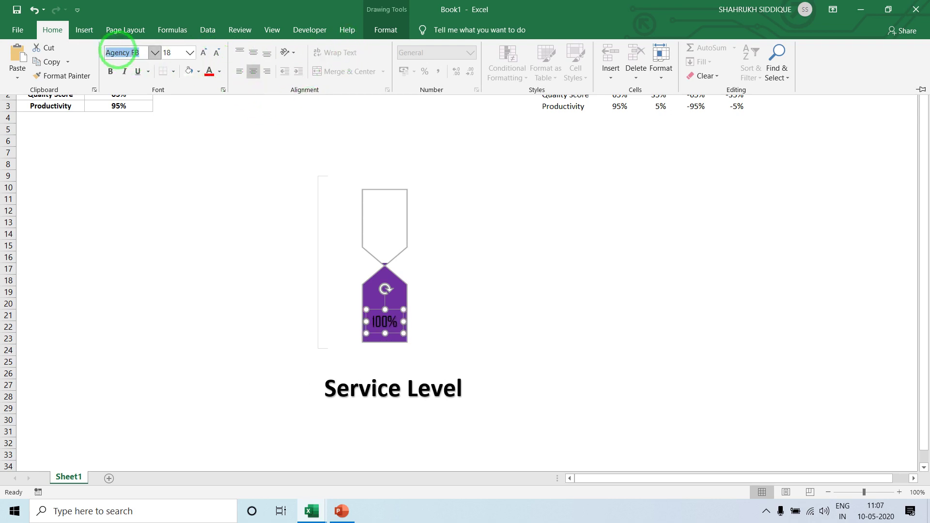
{"action": "left_click", "coordinate": [216, 52]}
{"action": "left_click", "coordinate": [206, 55]}
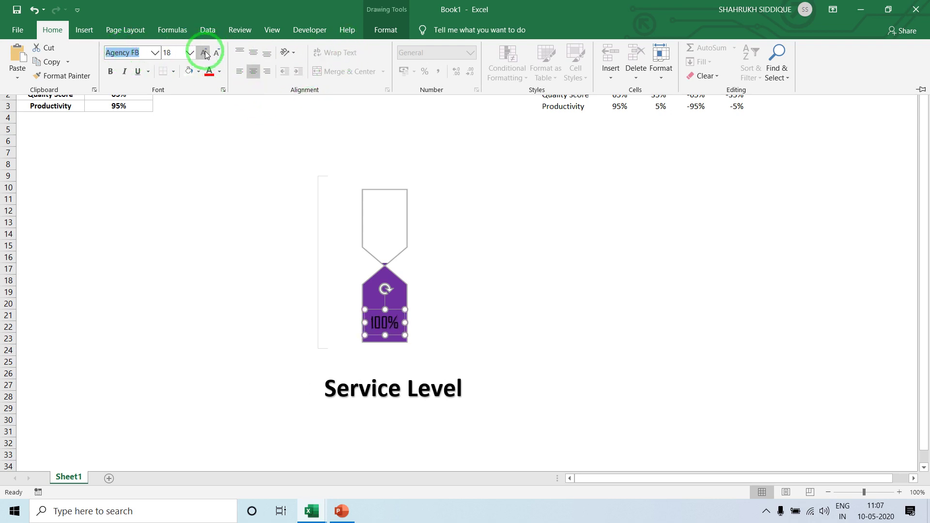
{"action": "left_click", "coordinate": [206, 55]}
{"action": "left_click", "coordinate": [225, 166]}
{"action": "left_click", "coordinate": [182, 207]}
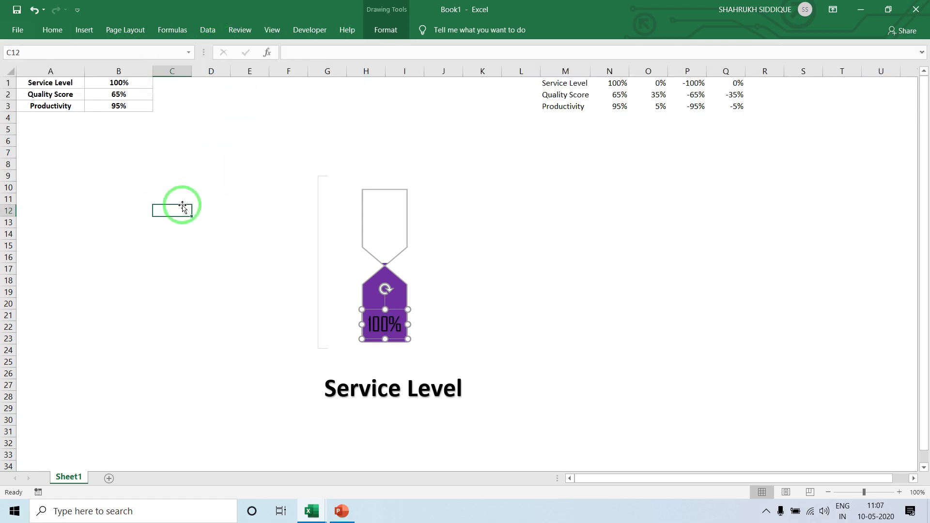
{"action": "left_click", "coordinate": [382, 323]}
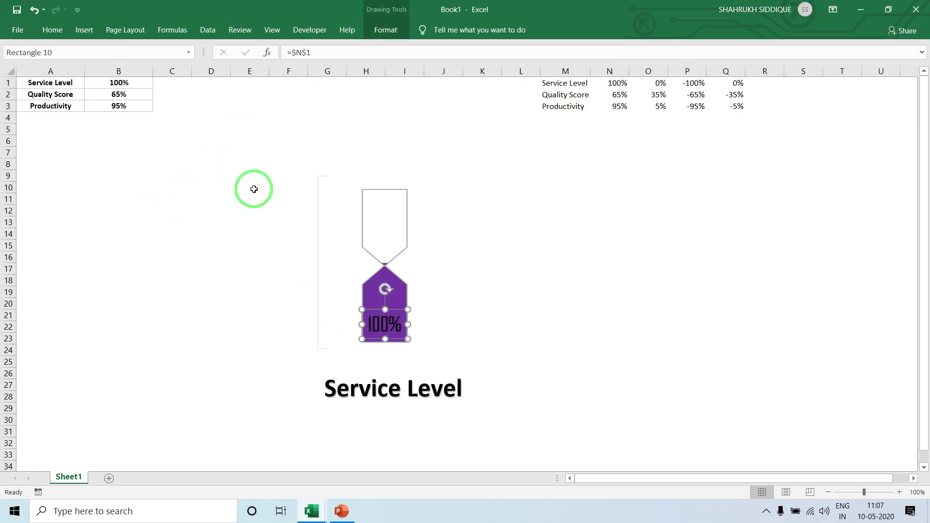
{"action": "left_click", "coordinate": [54, 29]}
Make the hourglass percentage label bold
{"action": "left_click", "coordinate": [110, 71]}
{"action": "left_click", "coordinate": [137, 228]}
{"action": "left_click", "coordinate": [137, 228]}
Test Service Level in B1 at 1% then 100%, then reopen the macro code in Visual Basic
{"action": "left_click", "coordinate": [115, 86]}
{"action": "key", "text": "BackSpace"}
{"action": "key", "text": "BackSpace"}
{"action": "key", "text": "Return"}
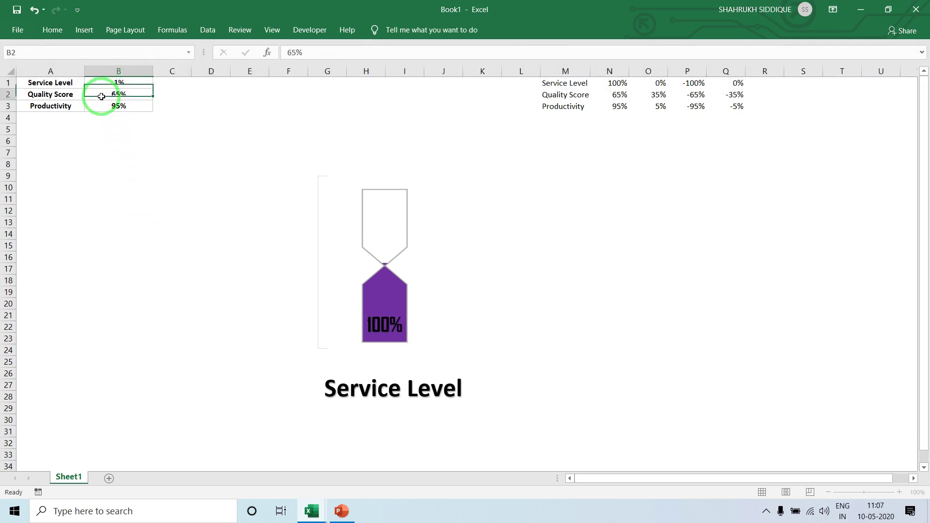
{"action": "key", "text": "Up"}
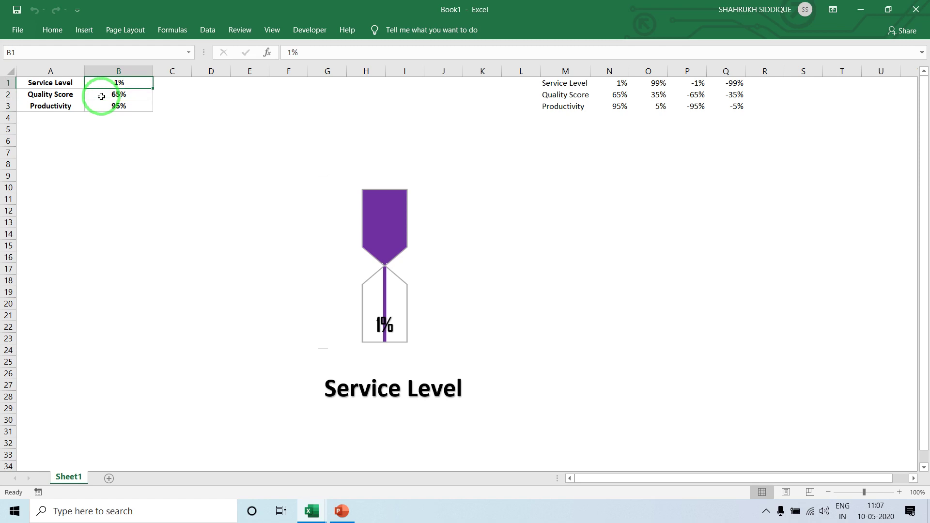
{"action": "type", "text": "100"}
{"action": "key", "text": "Return"}
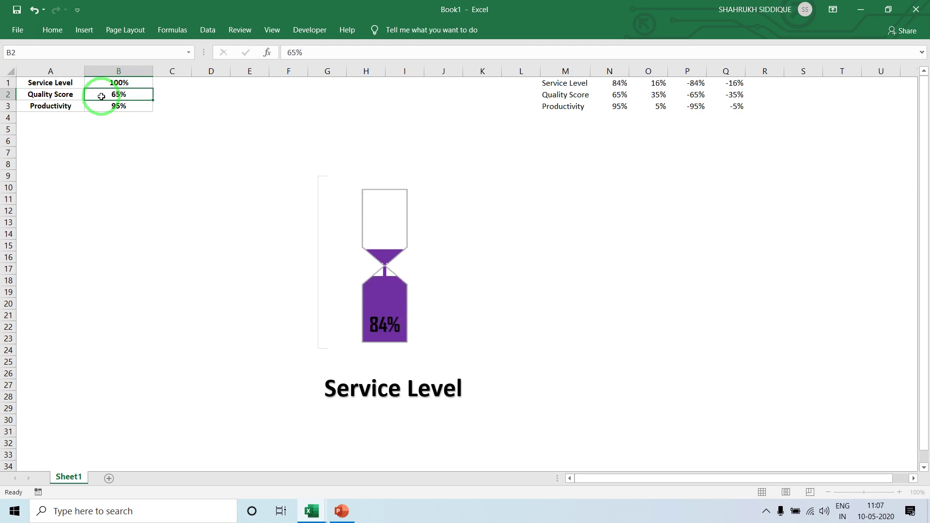
{"action": "left_click", "coordinate": [305, 29]}
{"action": "left_click", "coordinate": [14, 73]}
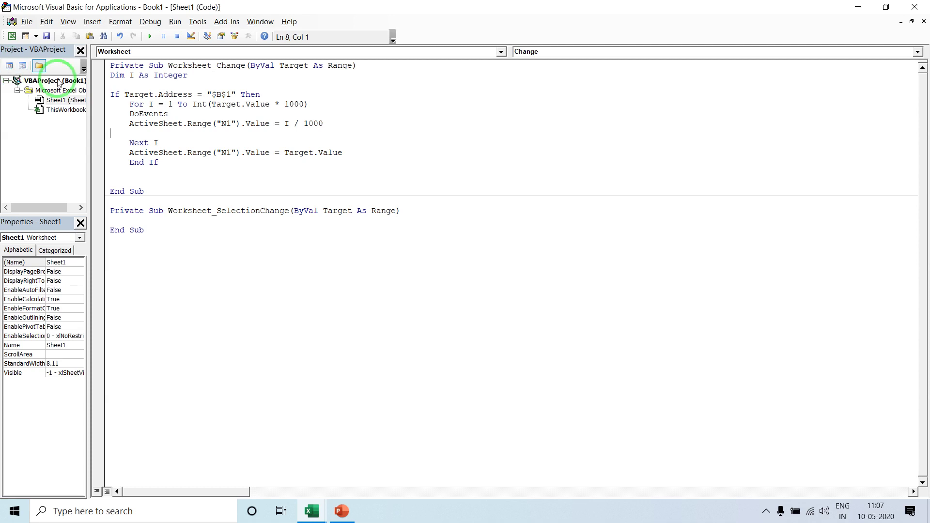
Change the For loop limit to 1500 and the divisor to I / 100, then re-enter the Service Level in B1
{"action": "left_click", "coordinate": [306, 103]}
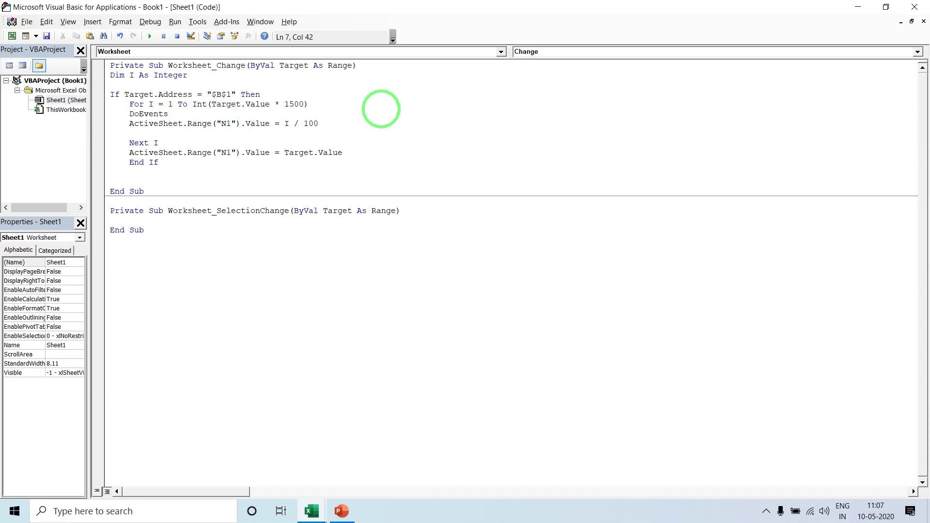
{"action": "type", "text": "5"}
{"action": "key", "text": "alt+Tab"}
{"action": "left_click", "coordinate": [124, 85]}
{"action": "type", "text": "1"}
{"action": "key", "text": "Return"}
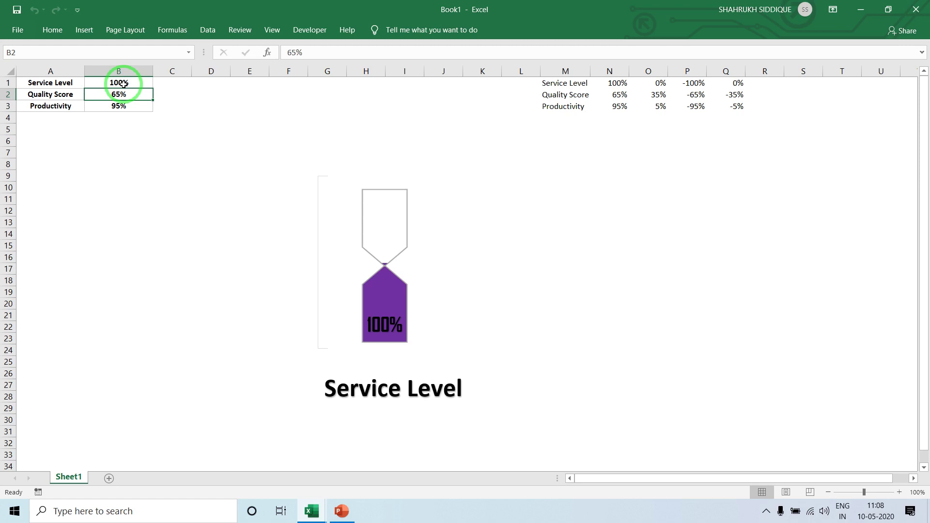
{"action": "left_click", "coordinate": [766, 510]}
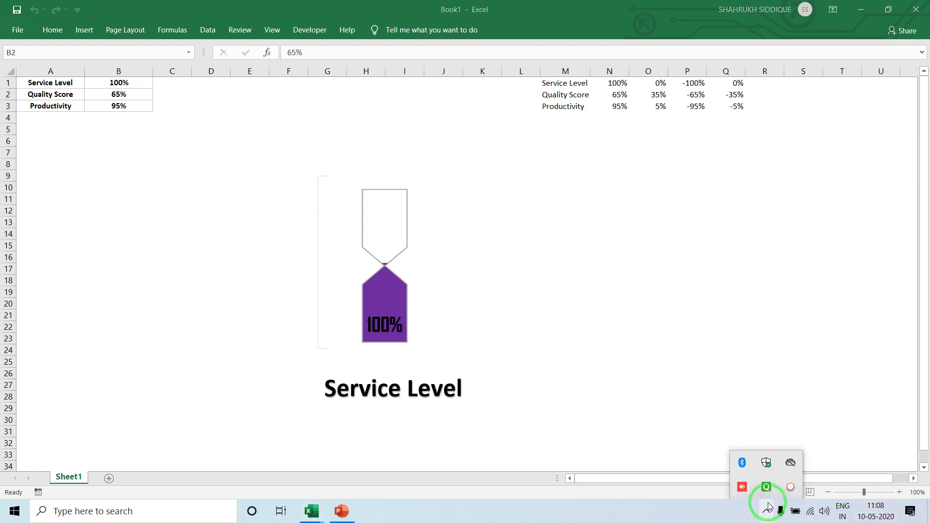
{"action": "left_click", "coordinate": [790, 487]}
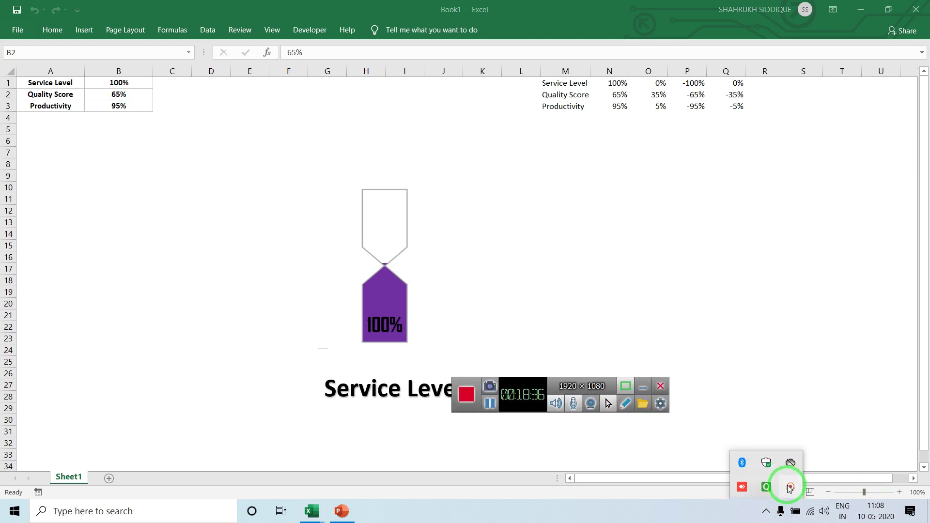